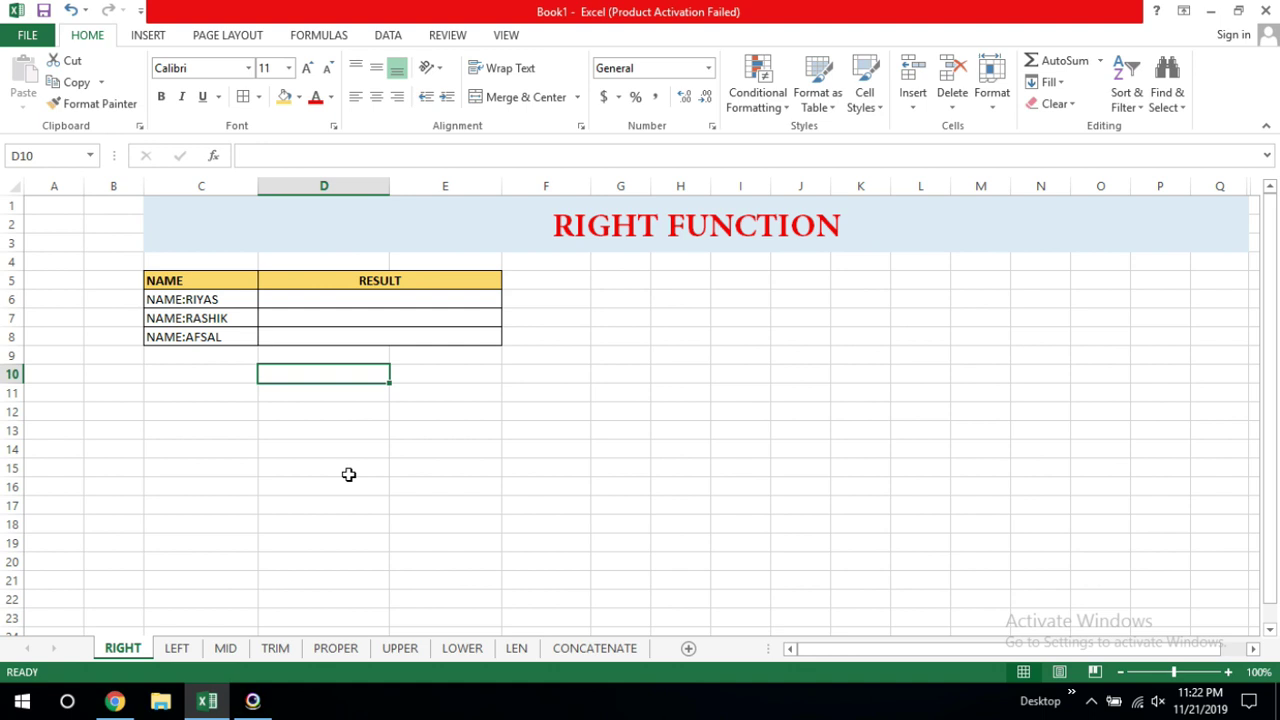
# Enter =RIGHT(C6,5) in D6 and fill it down to D8, returning RIYAS, ASHIK and AFSAL
pyautogui.click(229, 300)
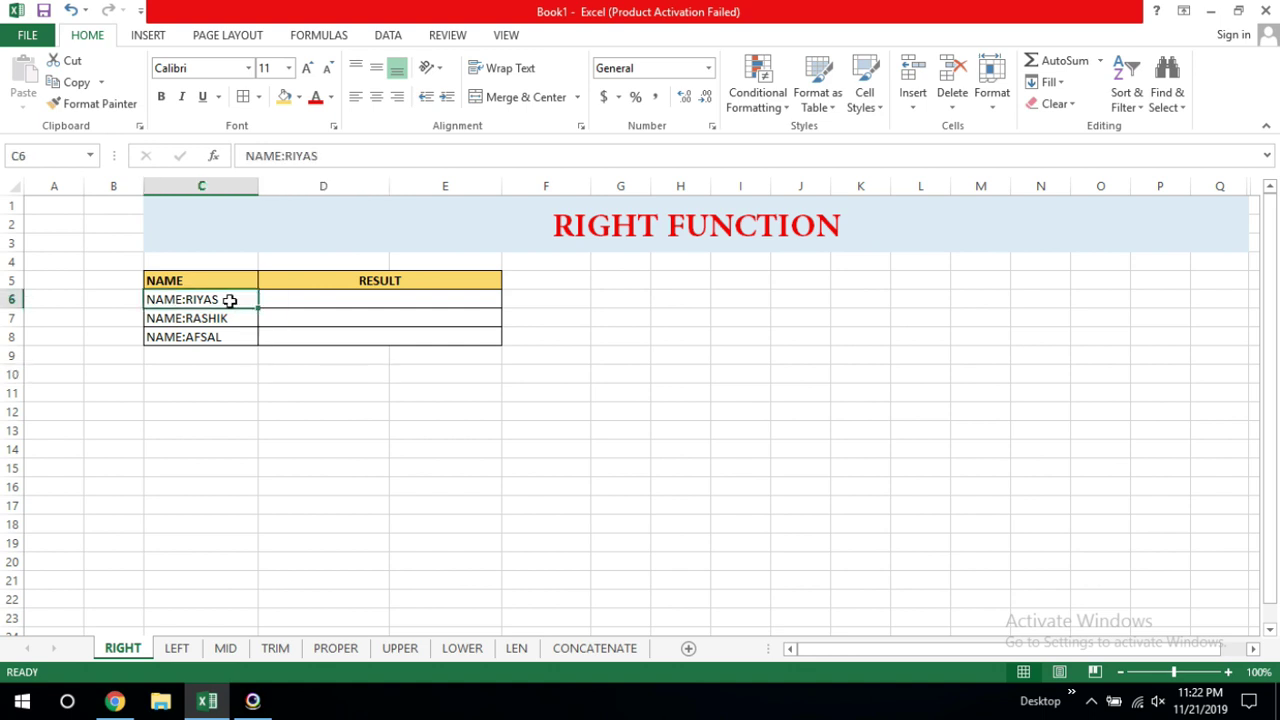
pyautogui.moveTo(229, 300); pyautogui.dragTo(216, 330)
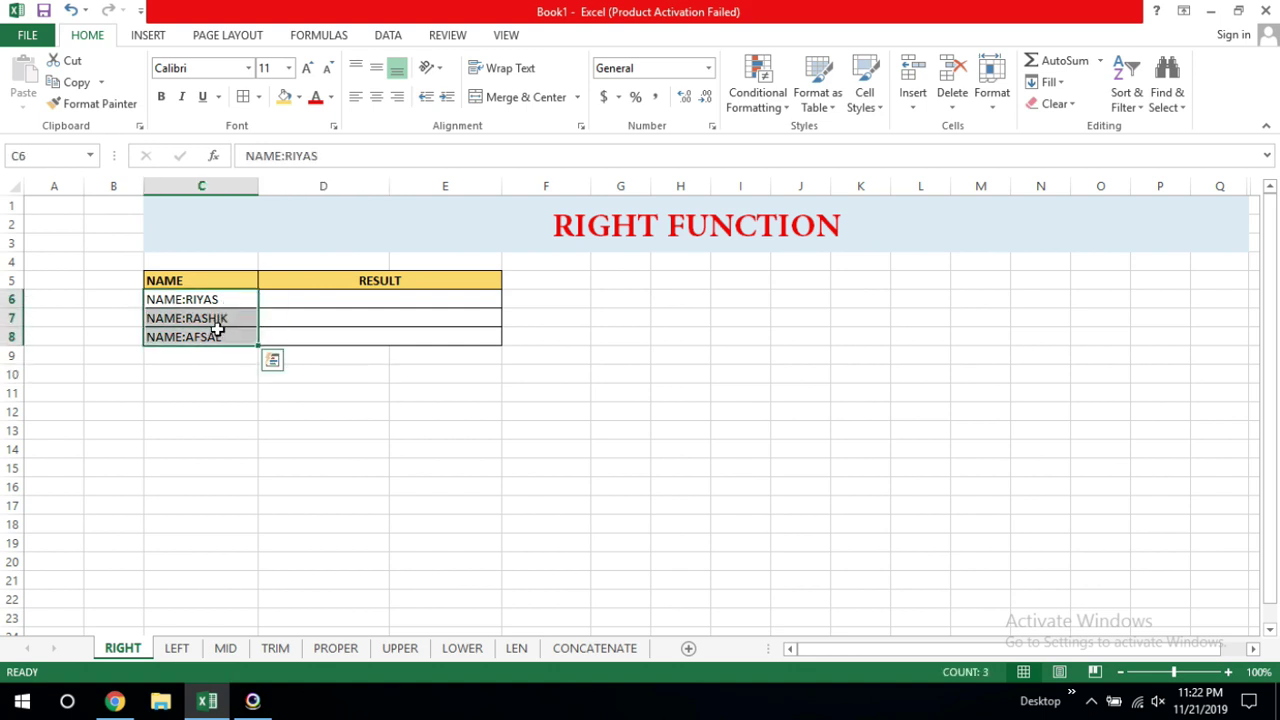
pyautogui.click(376, 299)
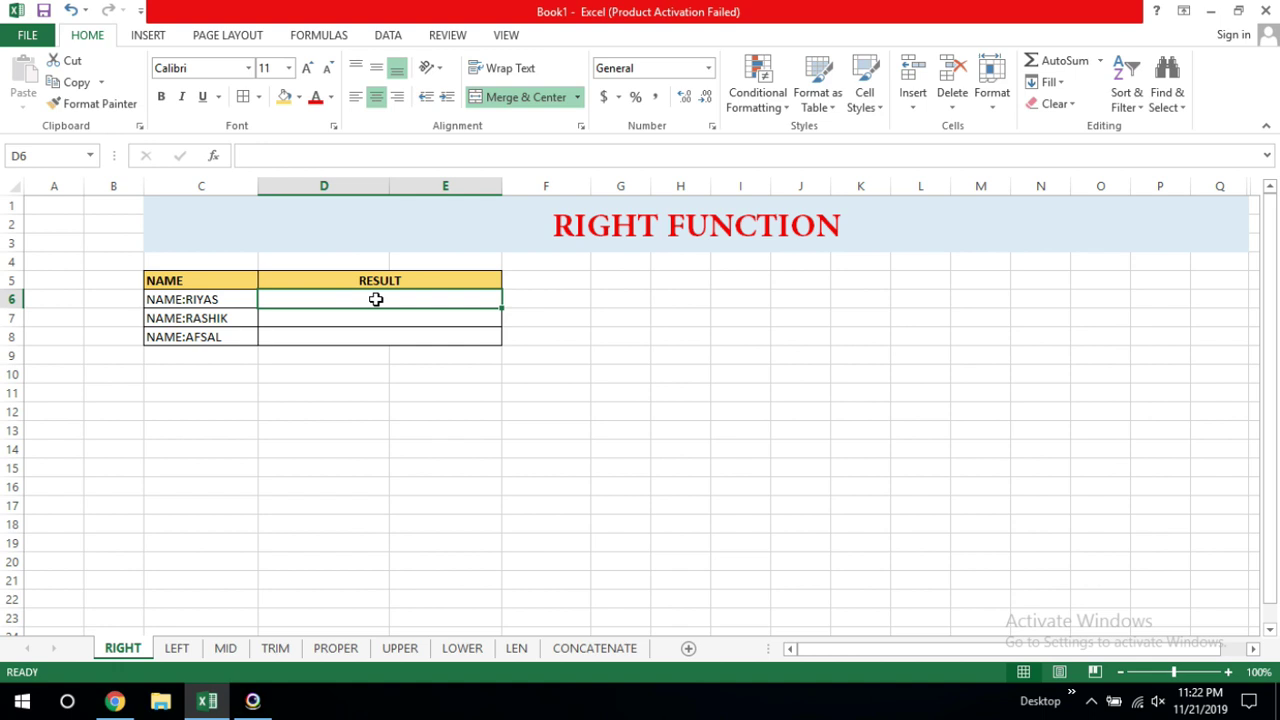
pyautogui.doubleClick(376, 299)
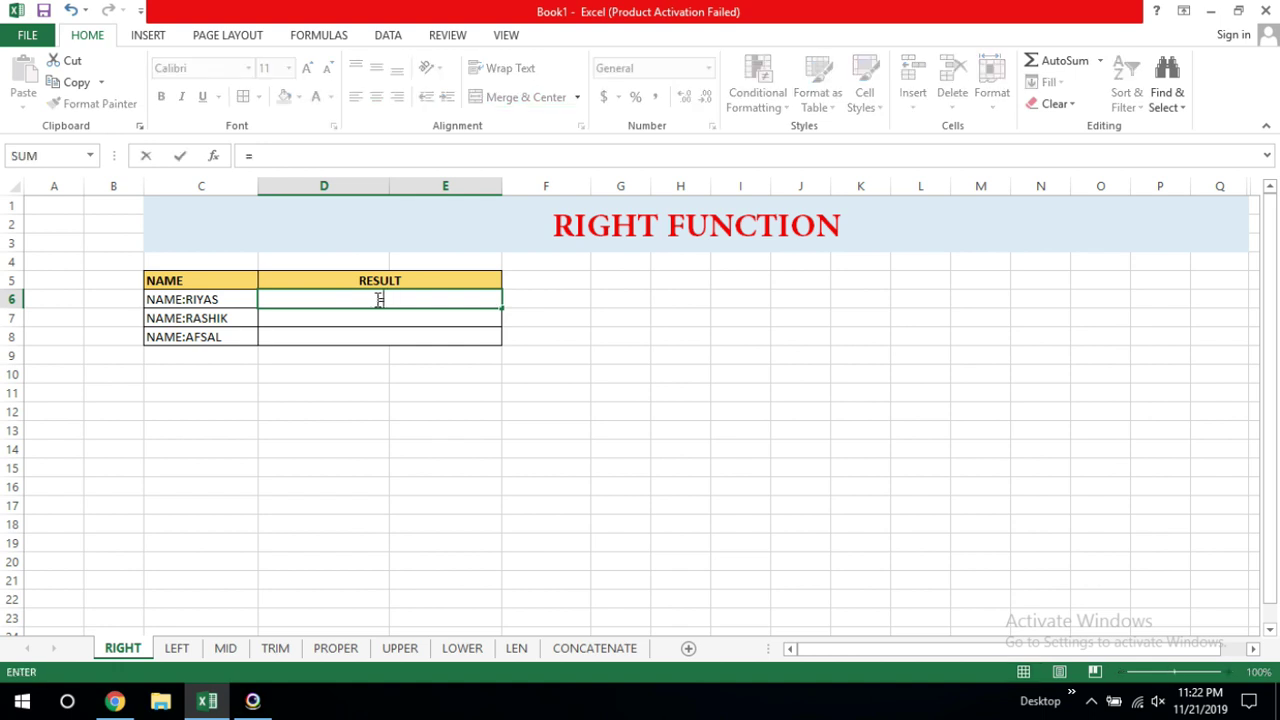
pyautogui.write('=RIGH')
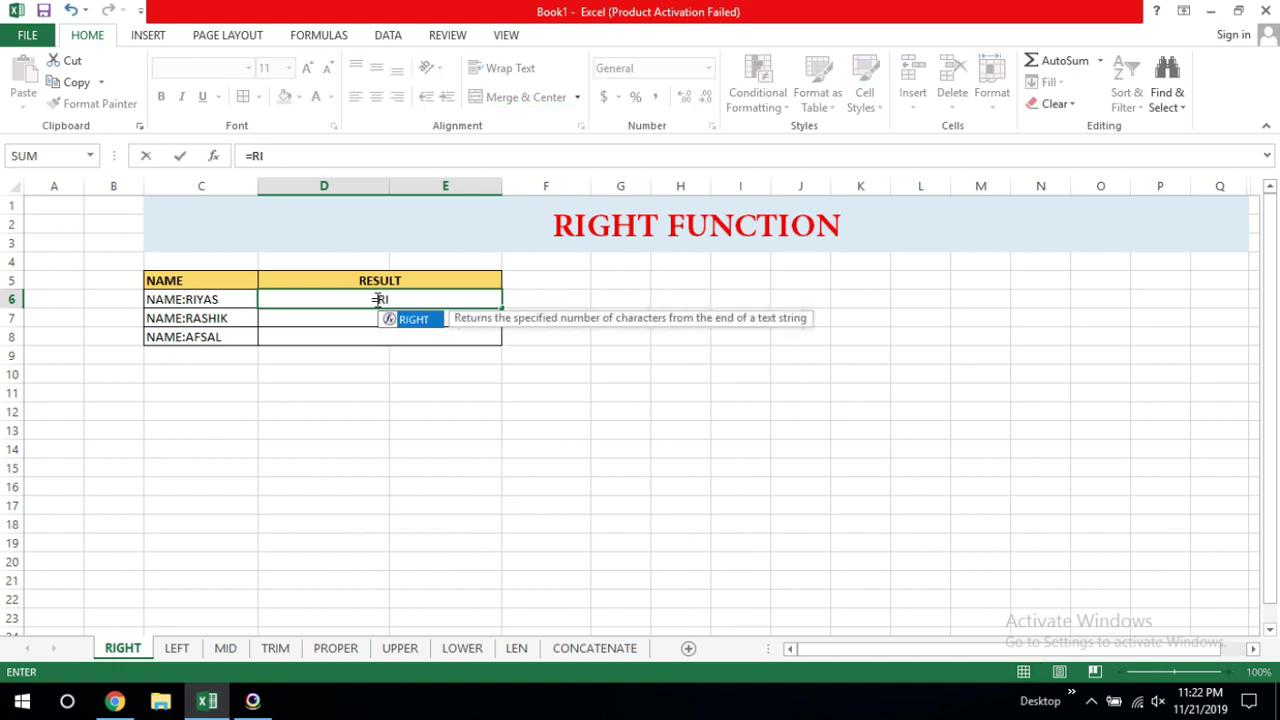
pyautogui.write('T')
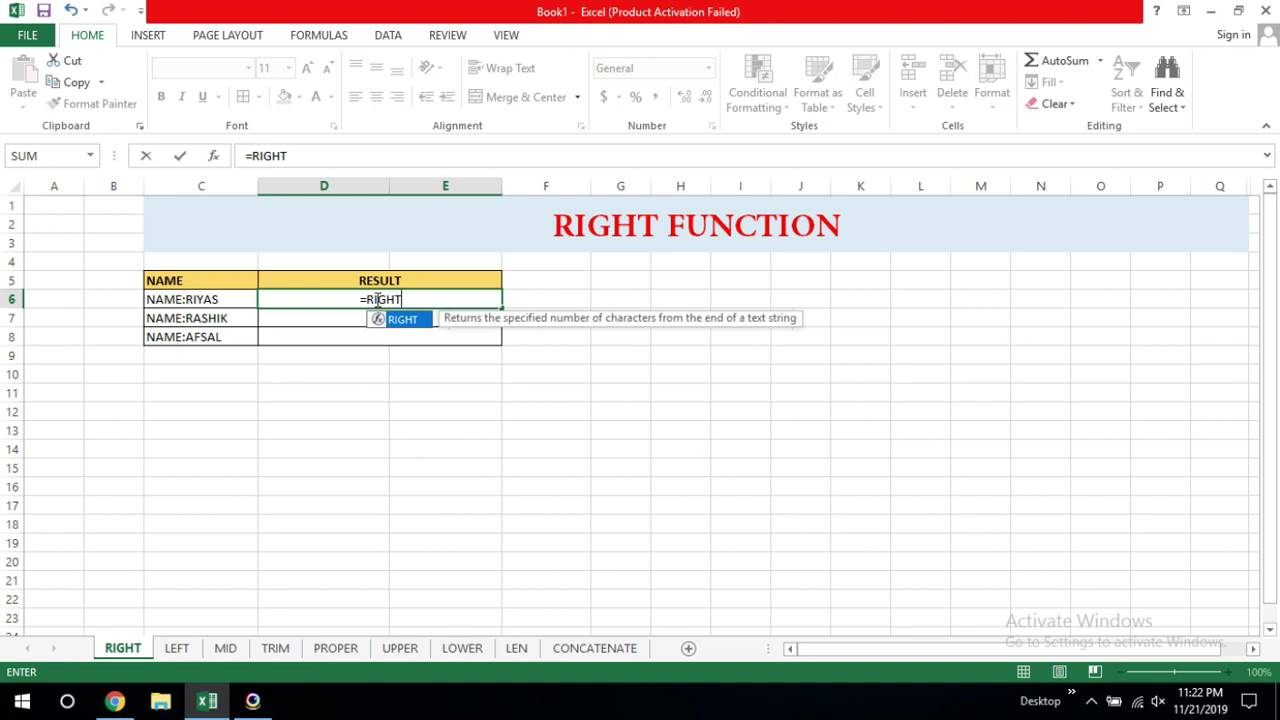
pyautogui.write('(')
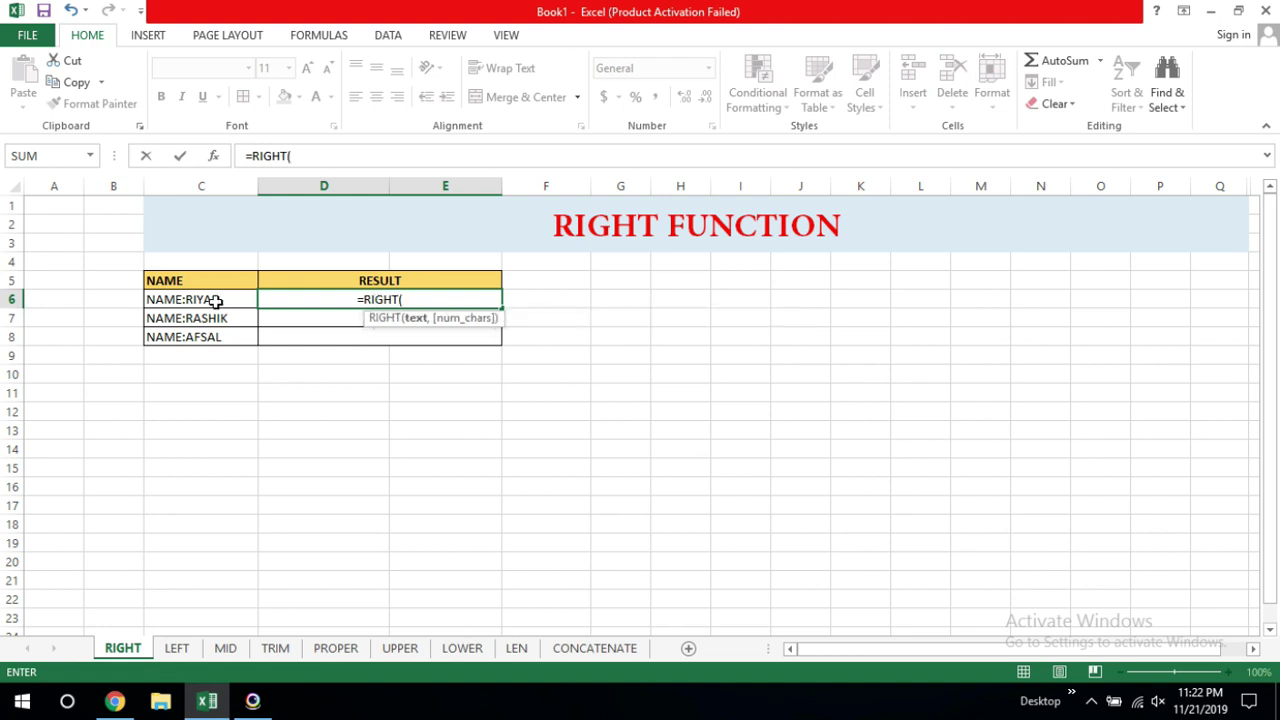
pyautogui.click(213, 301)
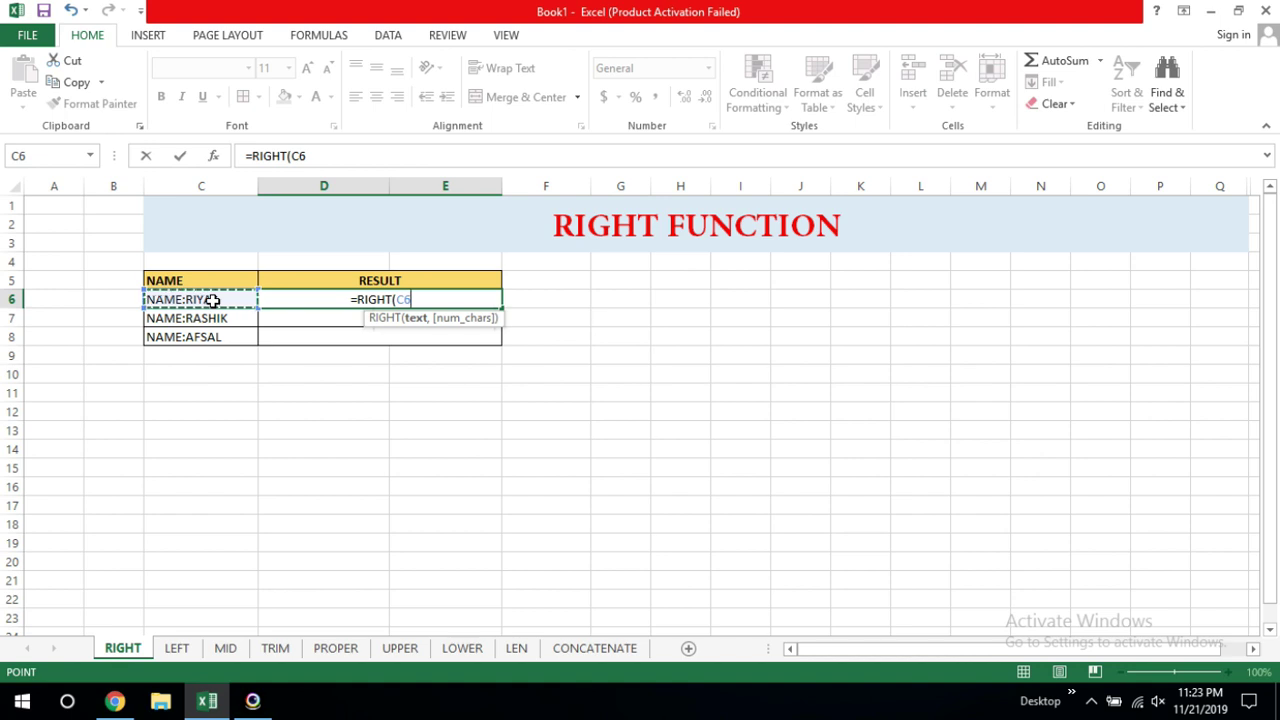
pyautogui.write(',')
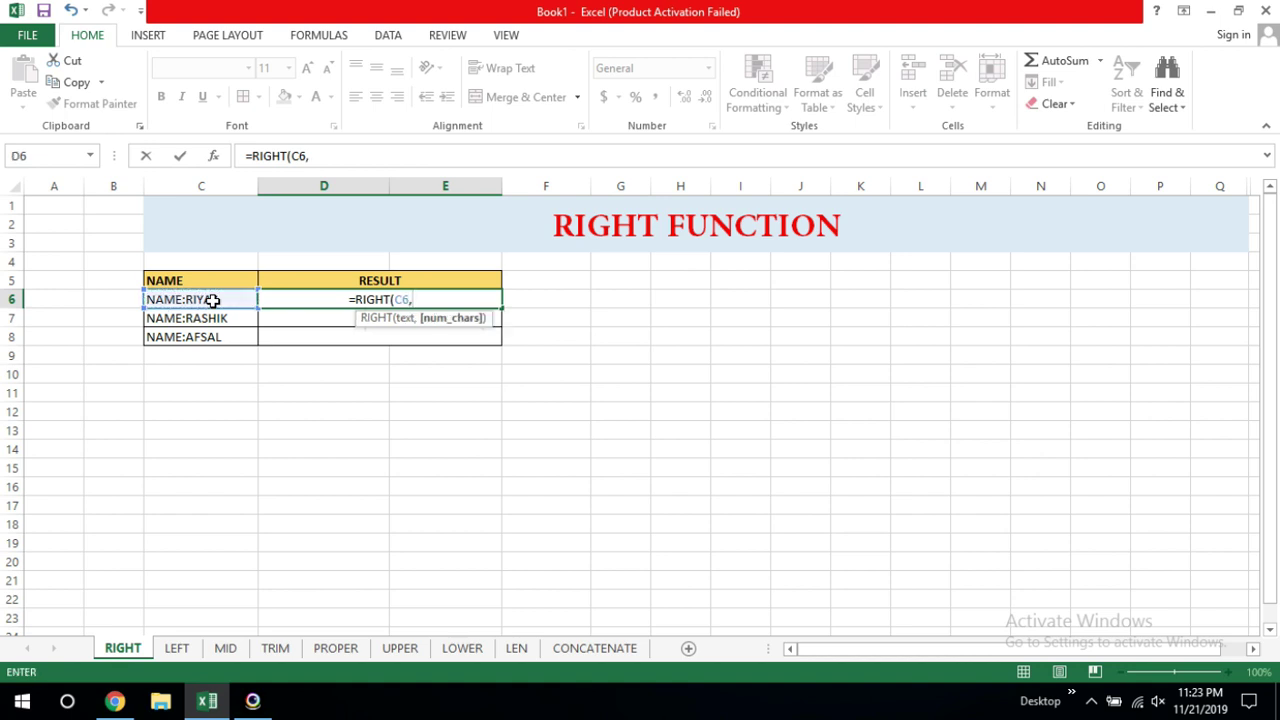
pyautogui.write('5')
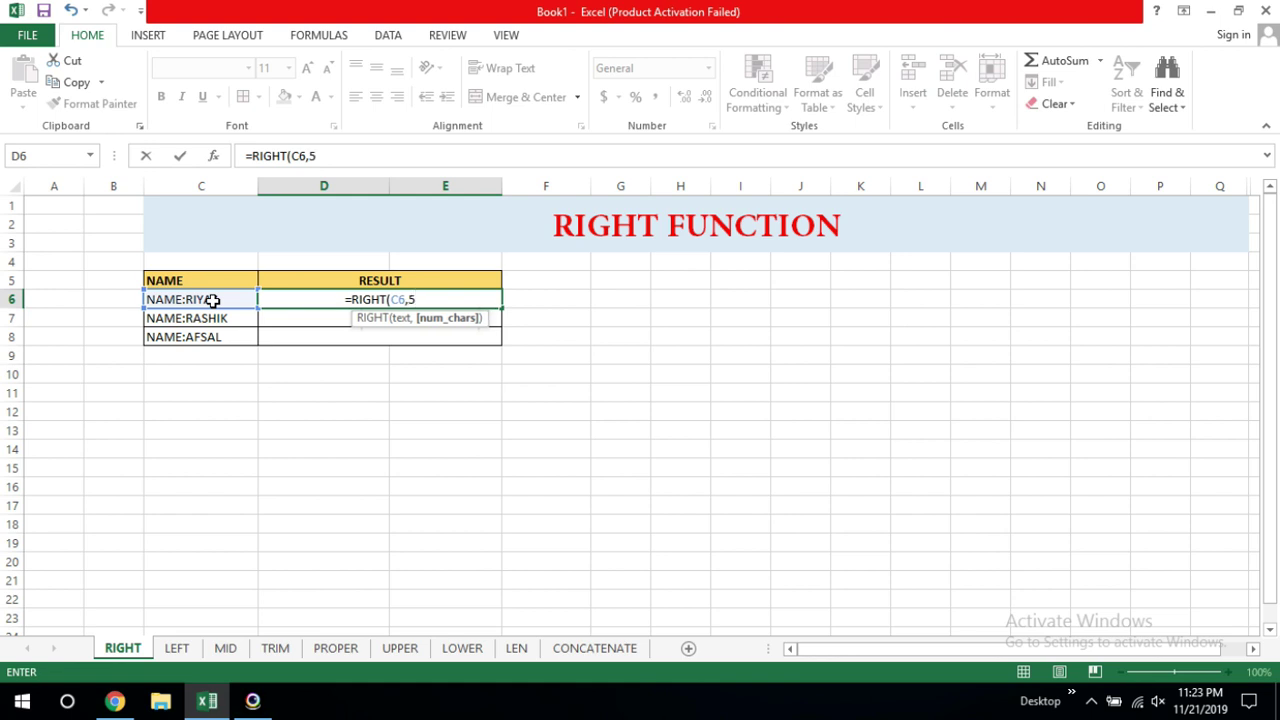
pyautogui.write(')')
pyautogui.press('Return')
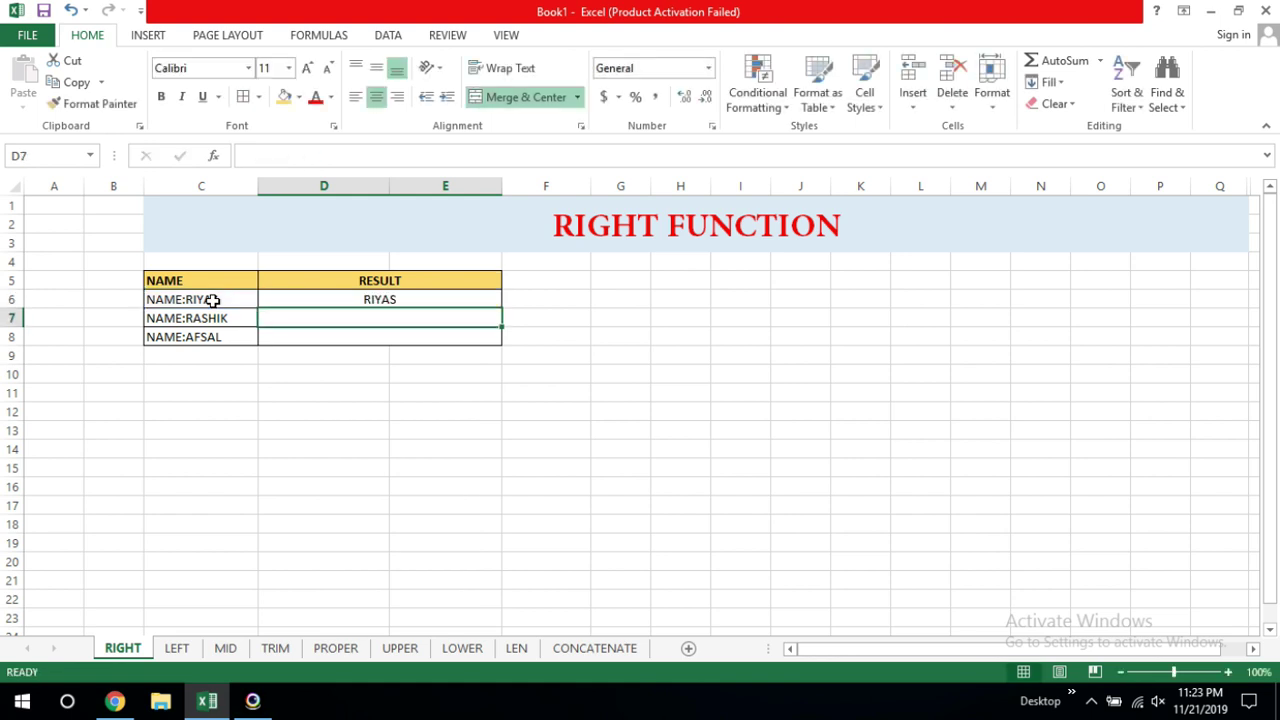
pyautogui.click(402, 299)
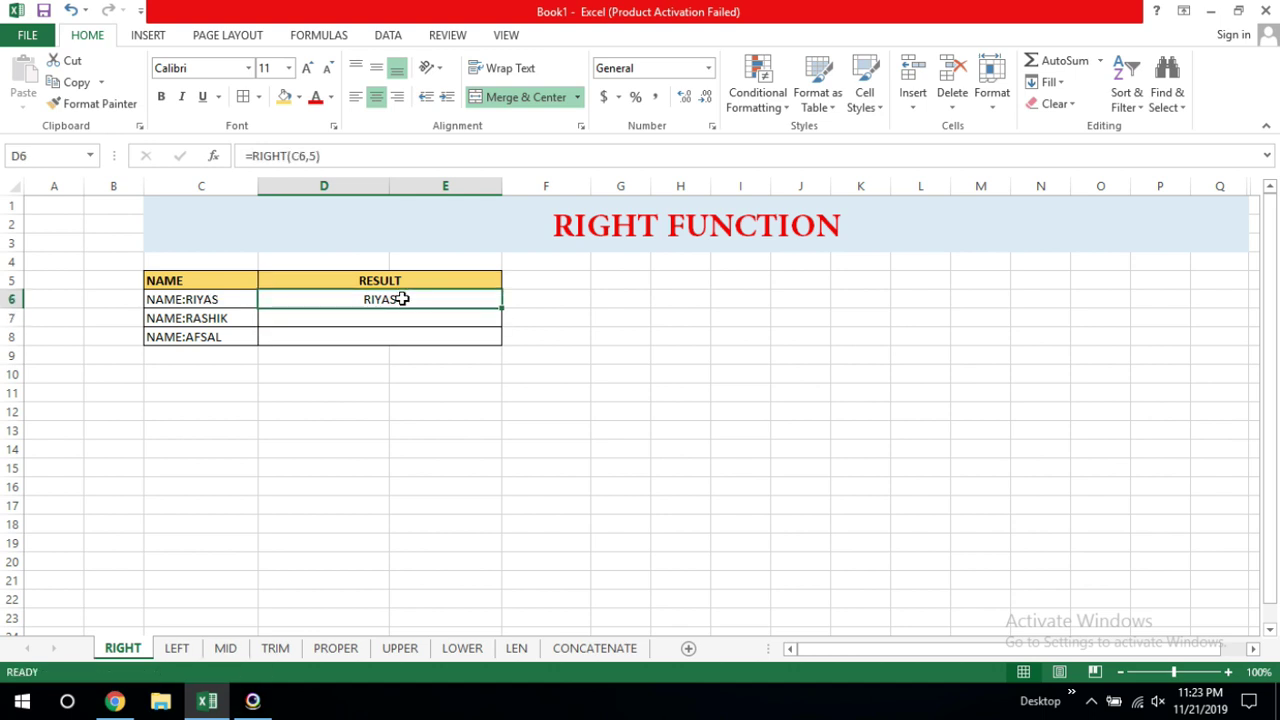
pyautogui.doubleClick(502, 308)
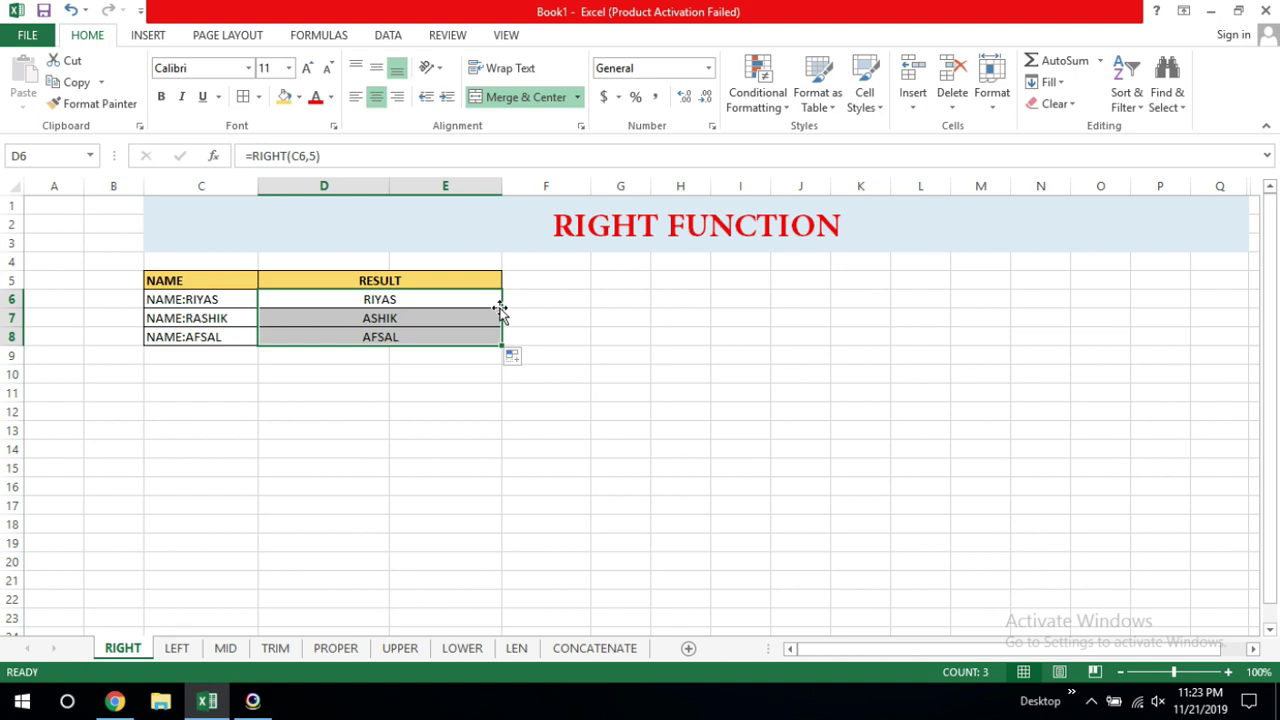
pyautogui.click(445, 430)
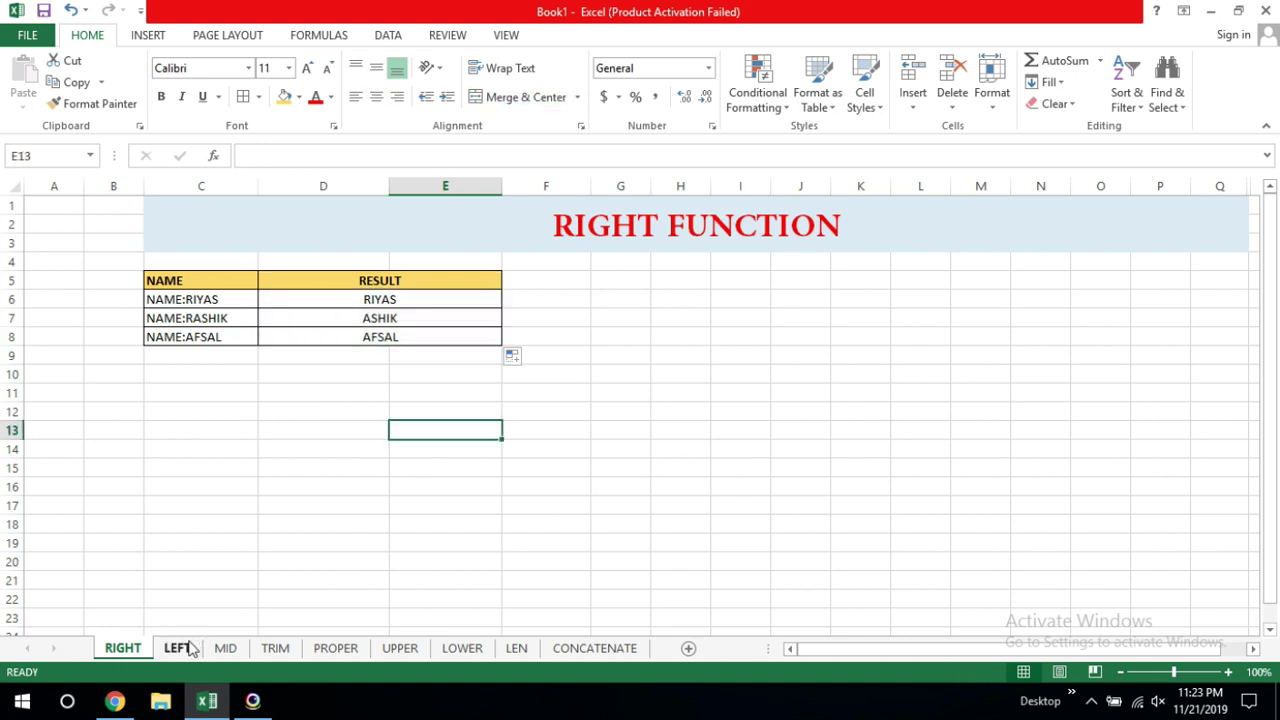
# On the LEFT sheet, enter =LEFT(C6,3) in D6 and fill it to D8, giving ABC, EFG, HIJ
pyautogui.click(189, 645)
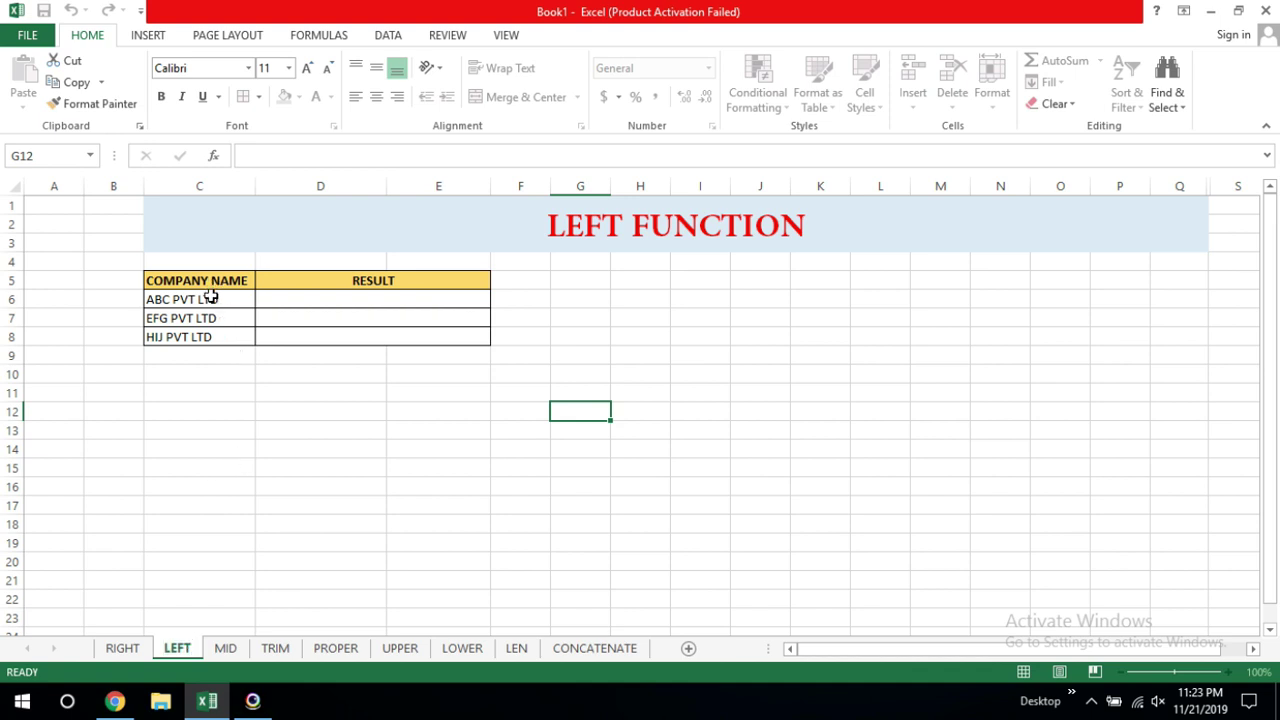
pyautogui.moveTo(213, 299); pyautogui.dragTo(213, 336)
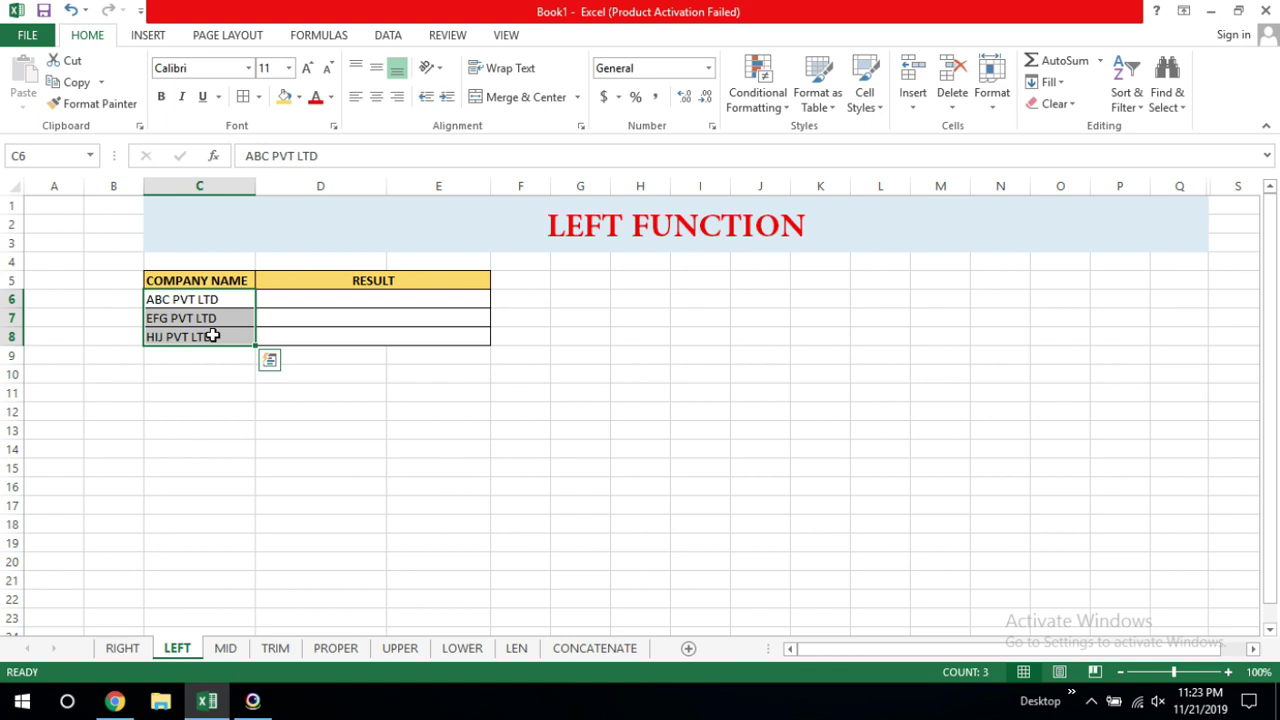
pyautogui.click(292, 299)
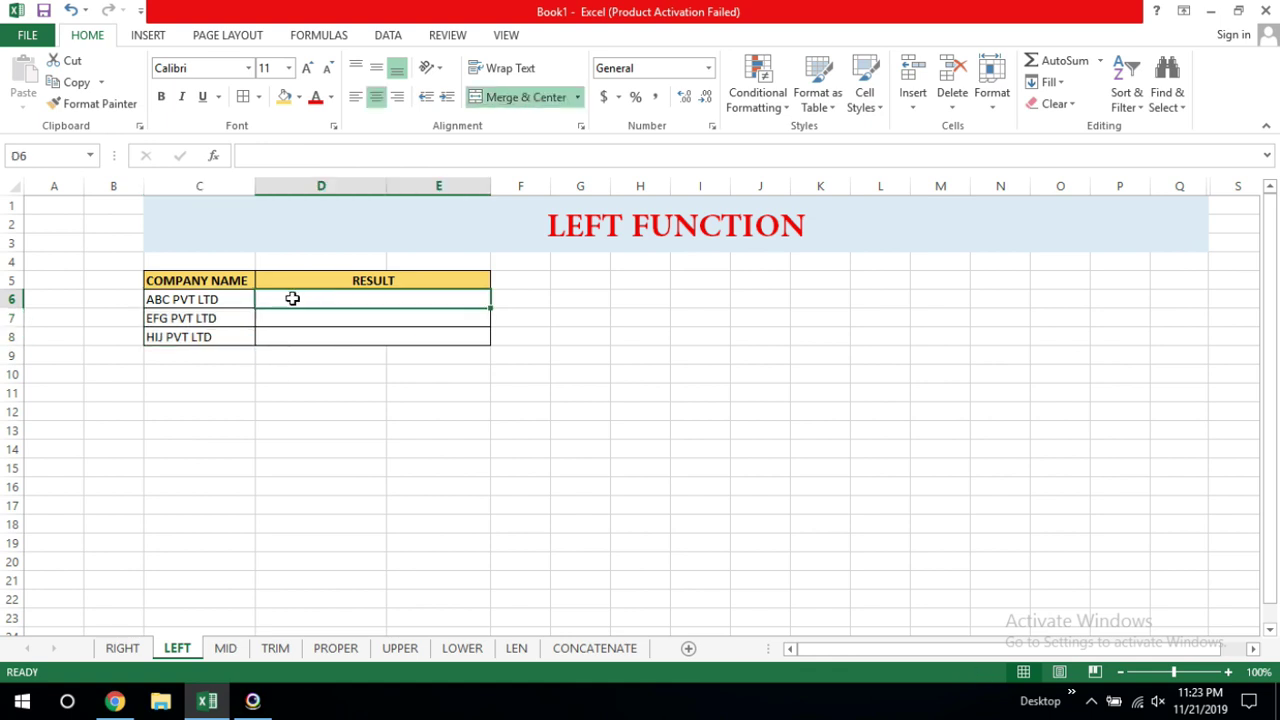
pyautogui.write('=')
pyautogui.write('L')
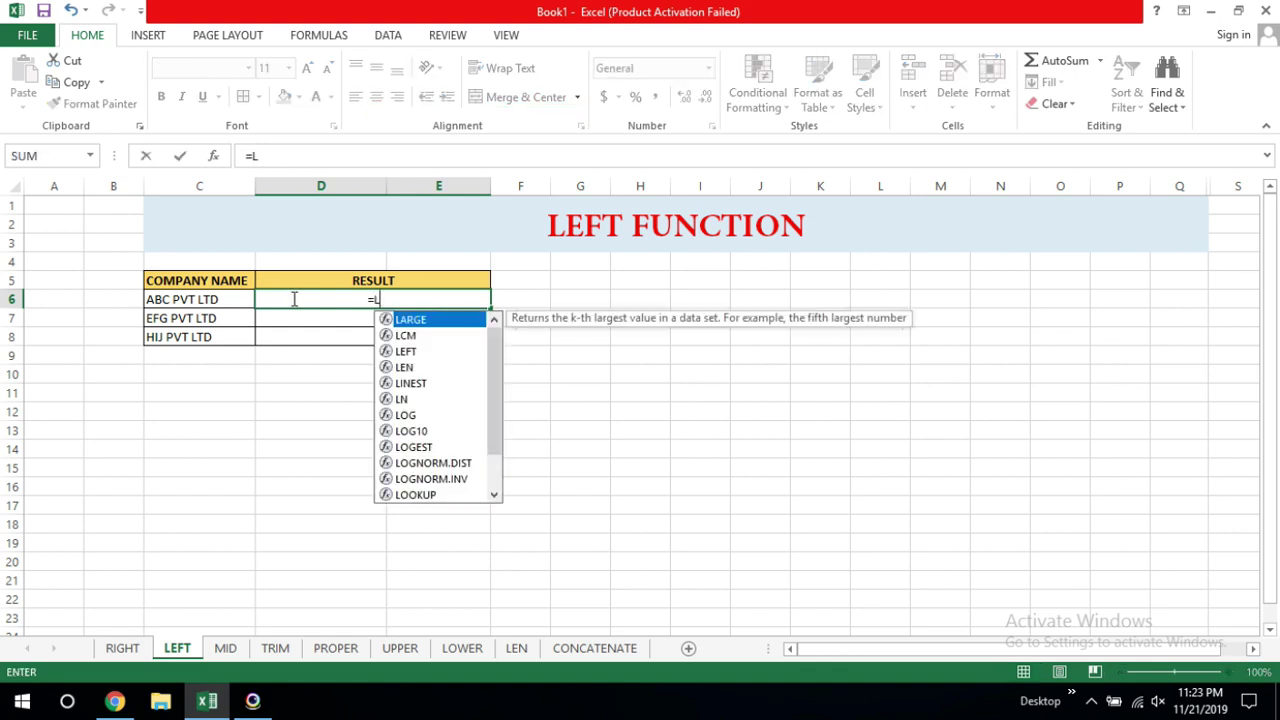
pyautogui.write('EF')
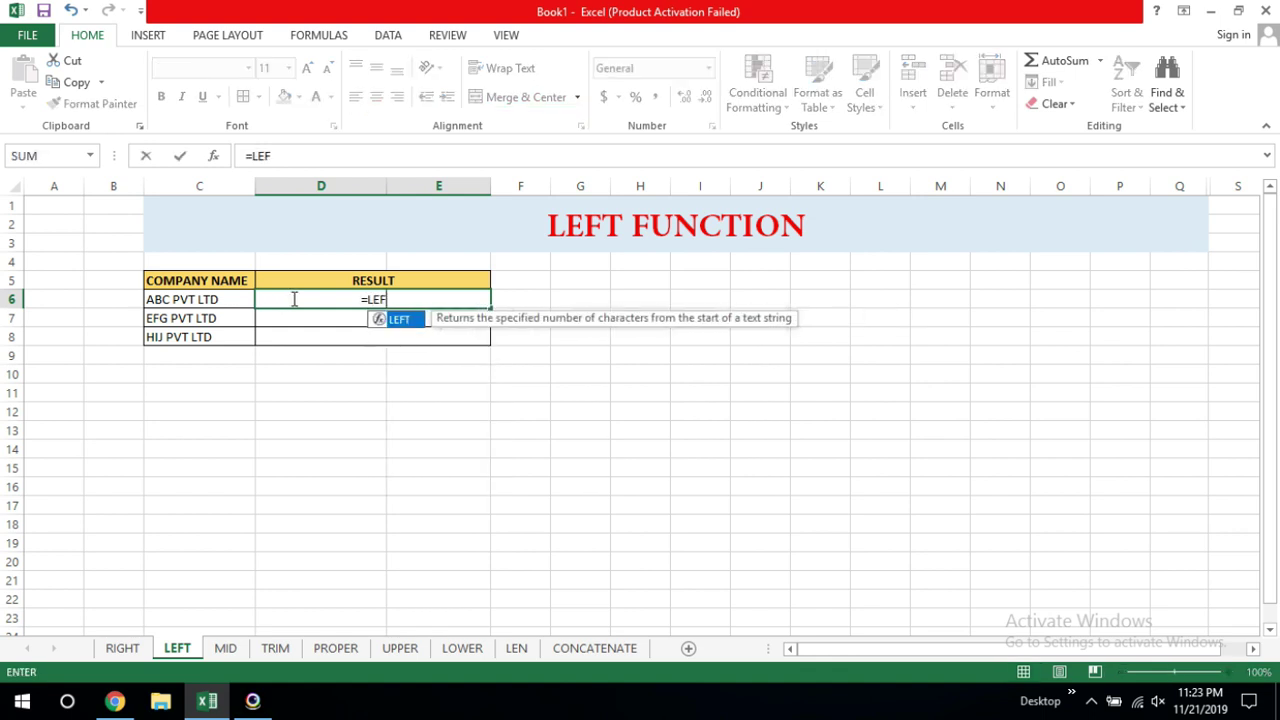
pyautogui.write('T(')
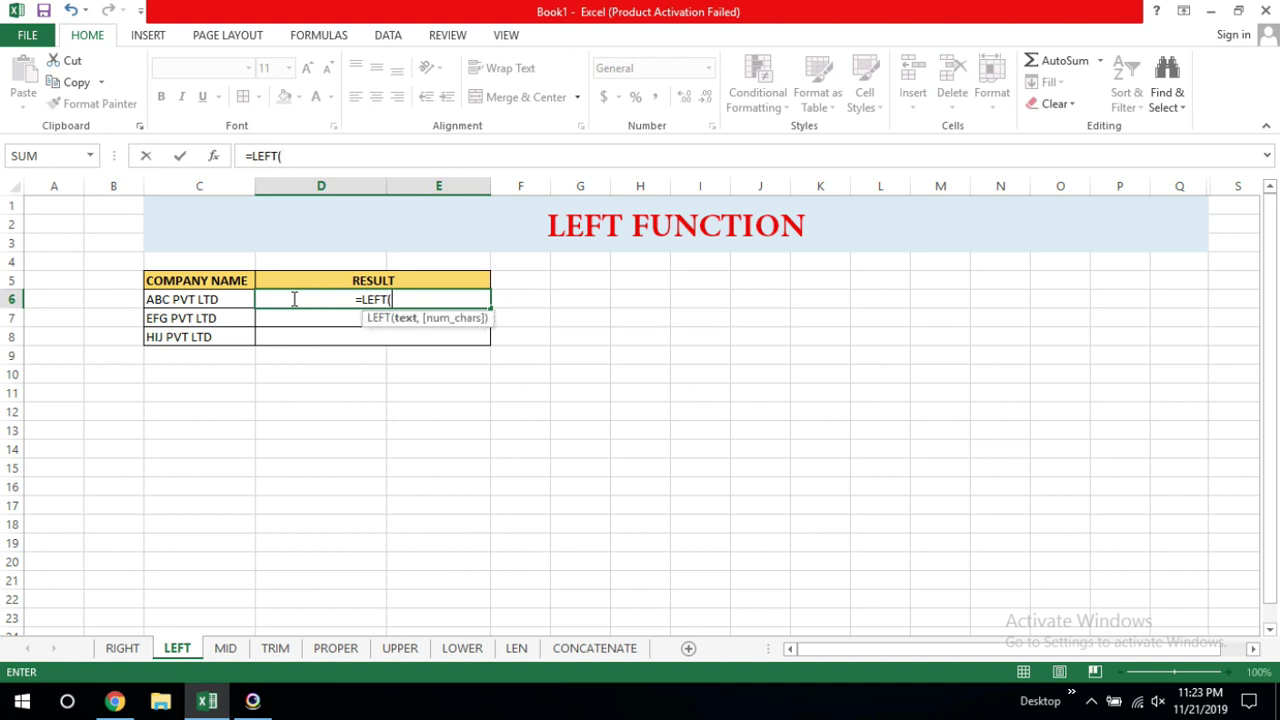
pyautogui.click(197, 303)
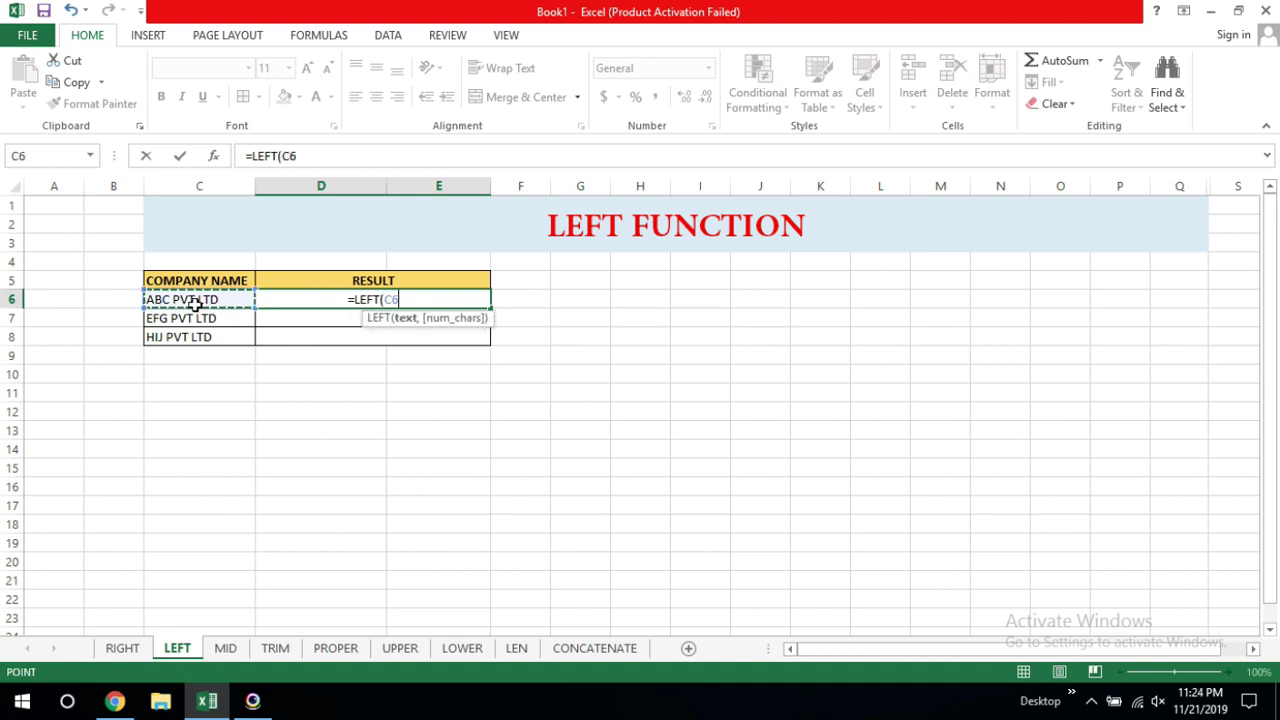
pyautogui.write(',')
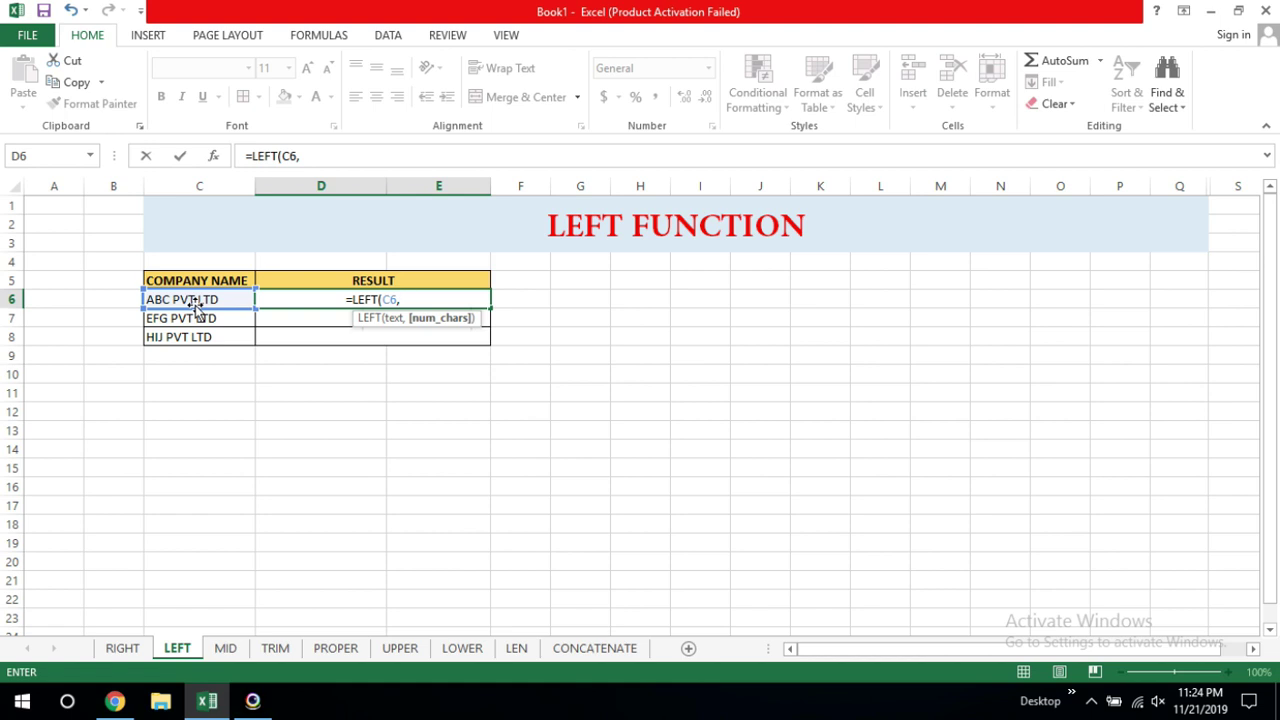
pyautogui.write('3)')
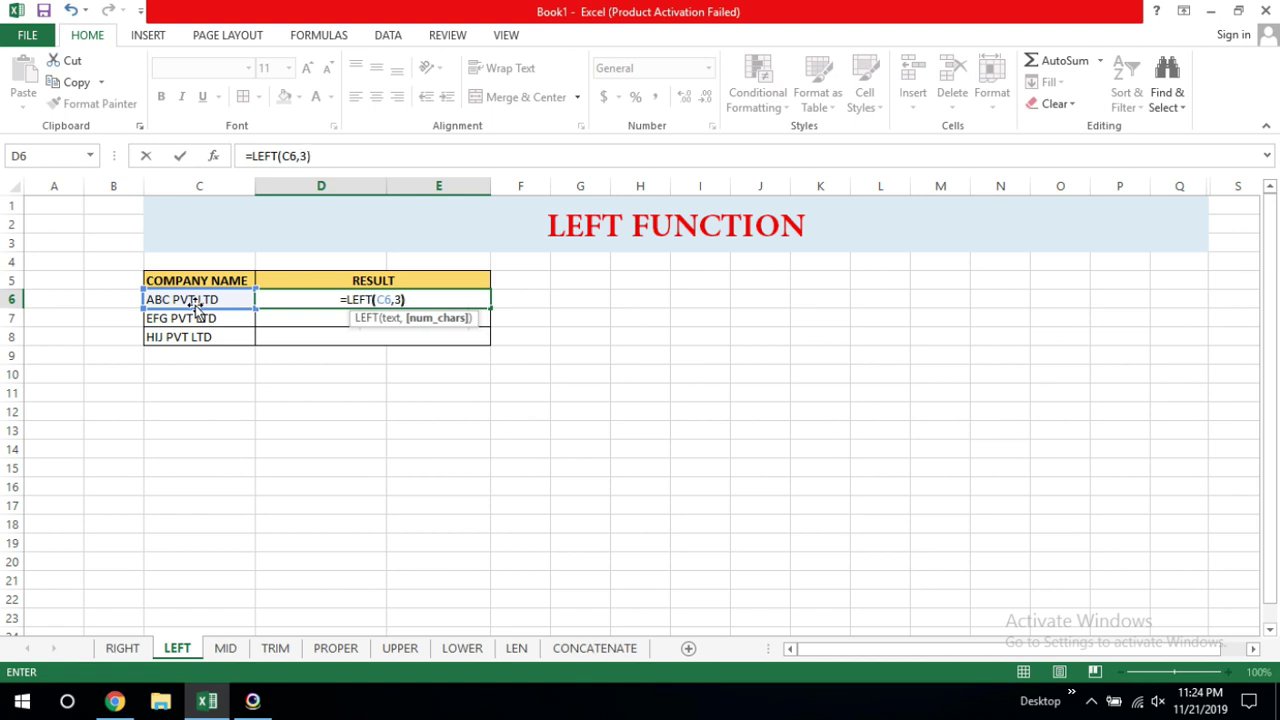
pyautogui.press('Return')
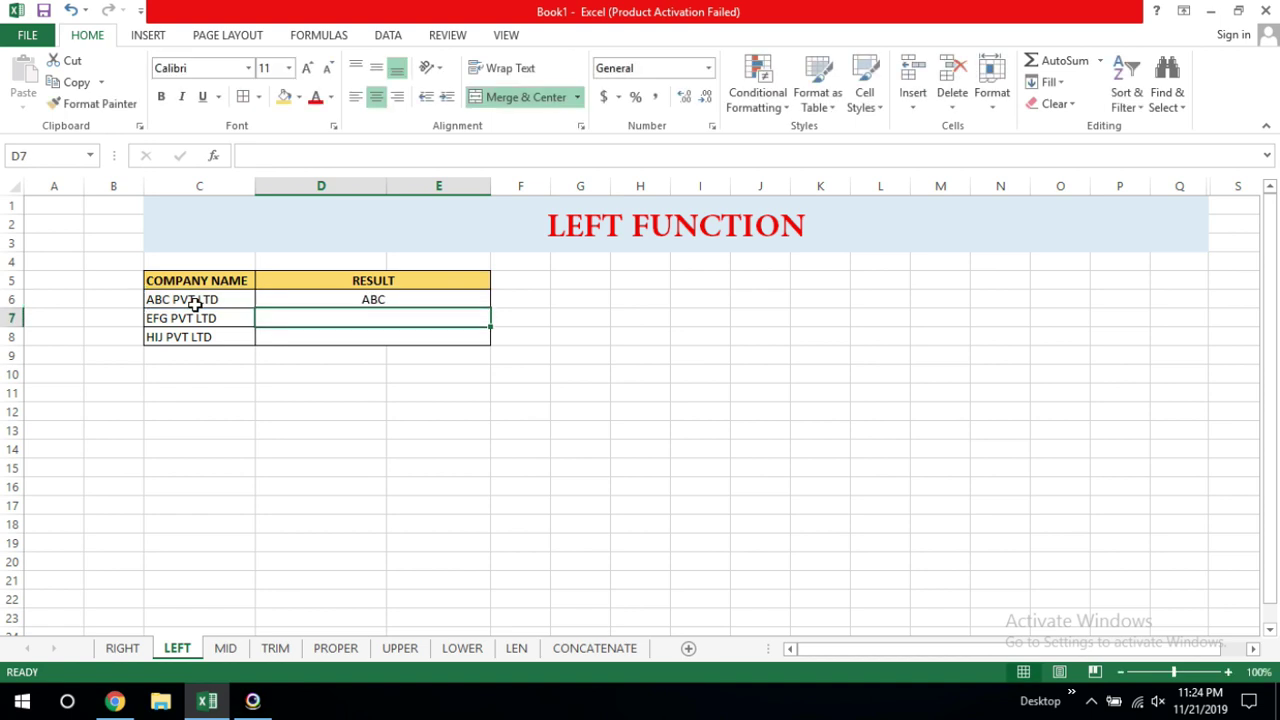
pyautogui.click(424, 298)
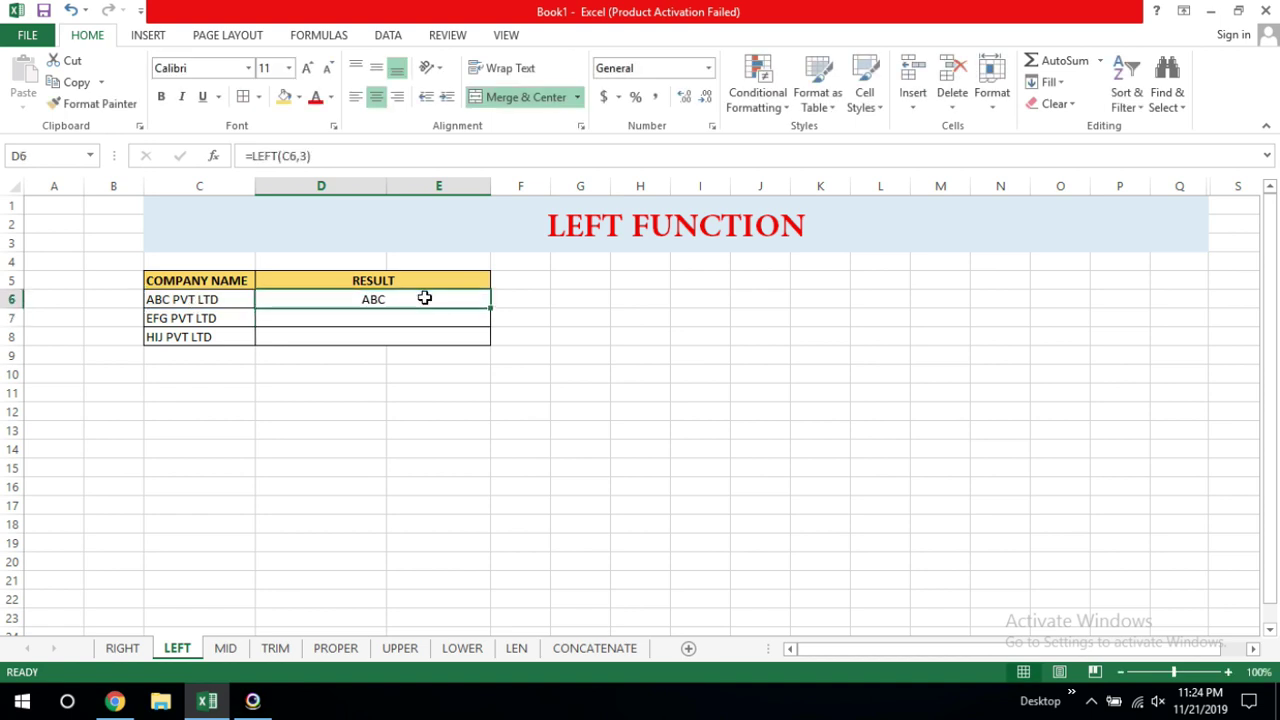
pyautogui.moveTo(490, 307); pyautogui.dragTo(493, 342)
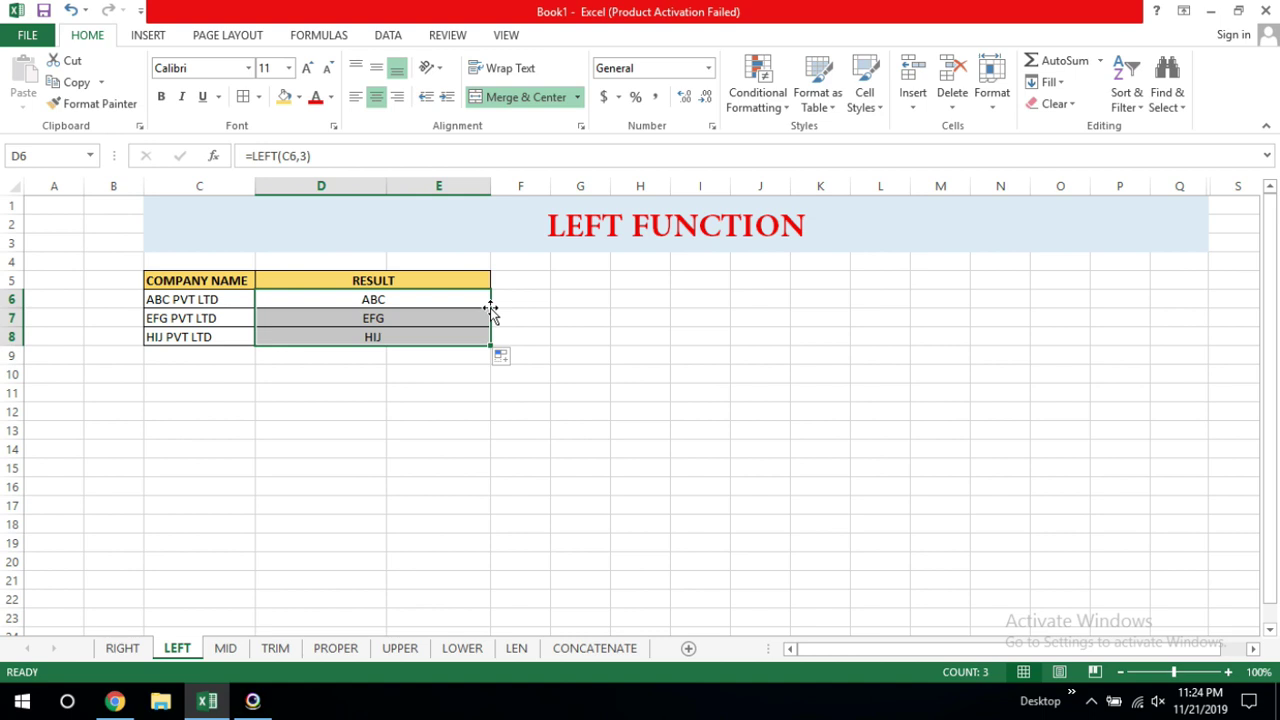
pyautogui.click(228, 648)
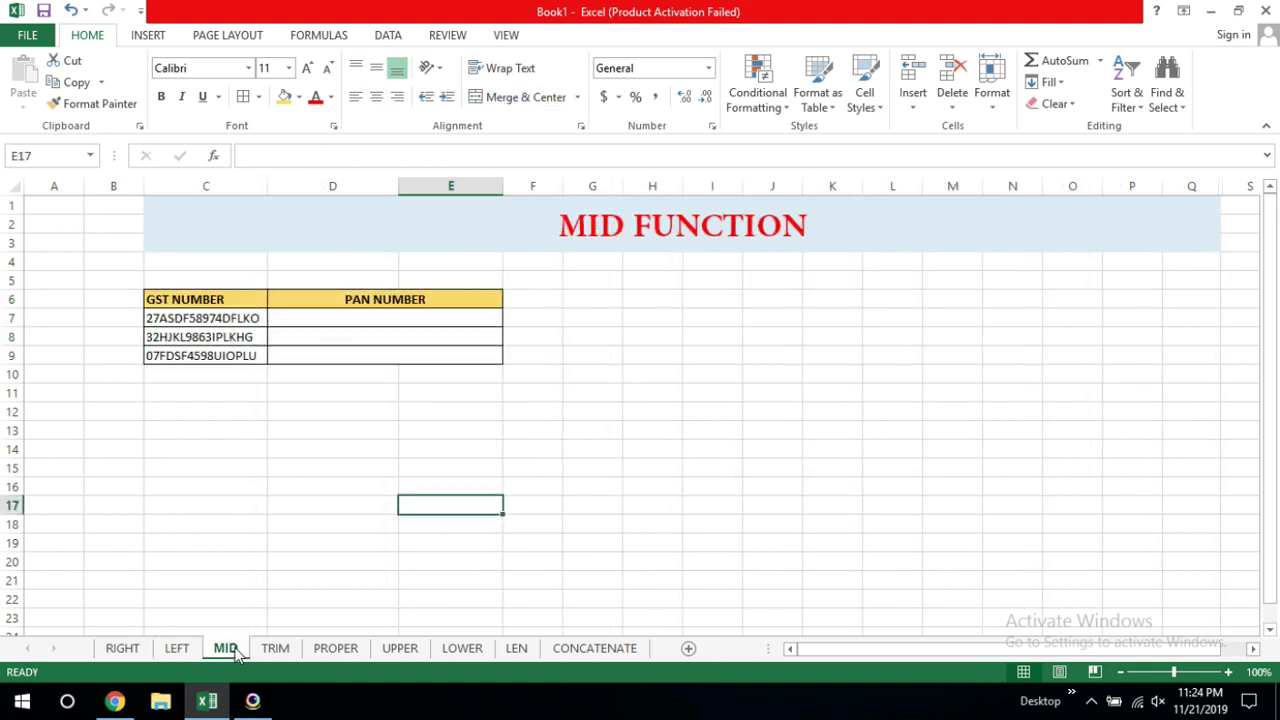
# Enter =MID(C7,3,10) in D7 and copy it down to D9 to extract each 10-character PAN
pyautogui.moveTo(190, 318); pyautogui.dragTo(183, 355)
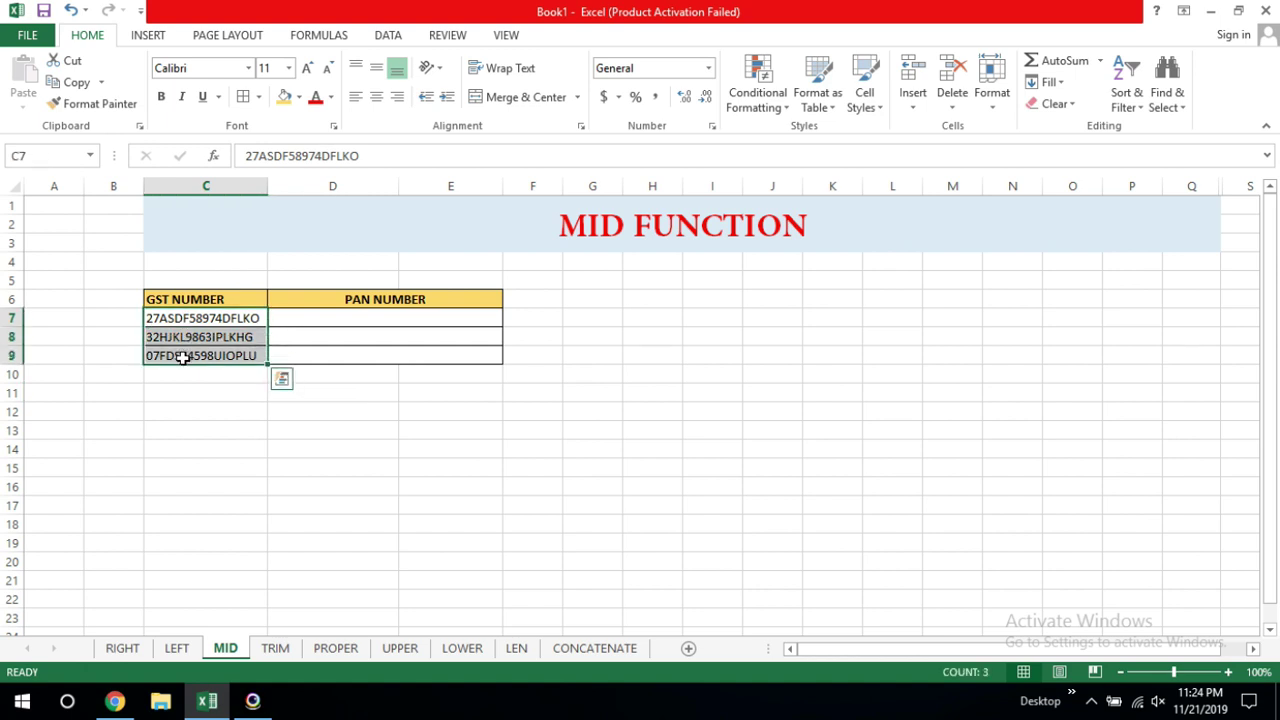
pyautogui.click(209, 412)
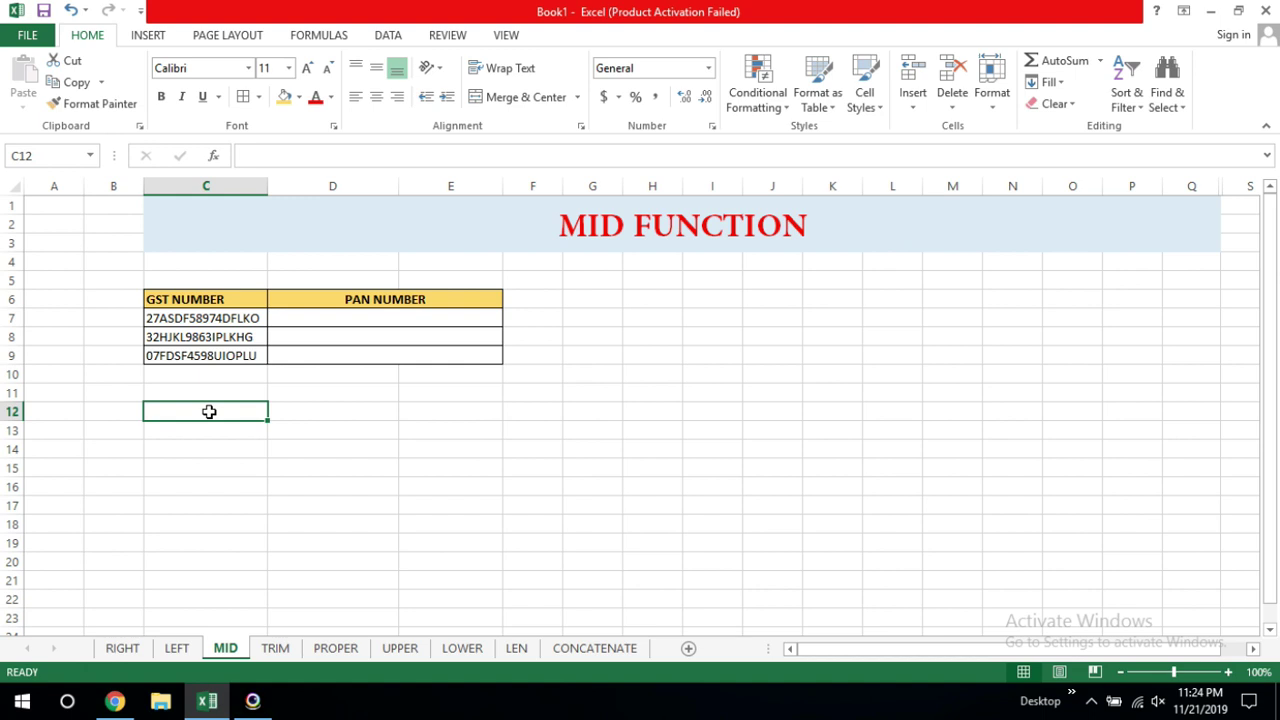
pyautogui.click(323, 318)
pyautogui.write('=')
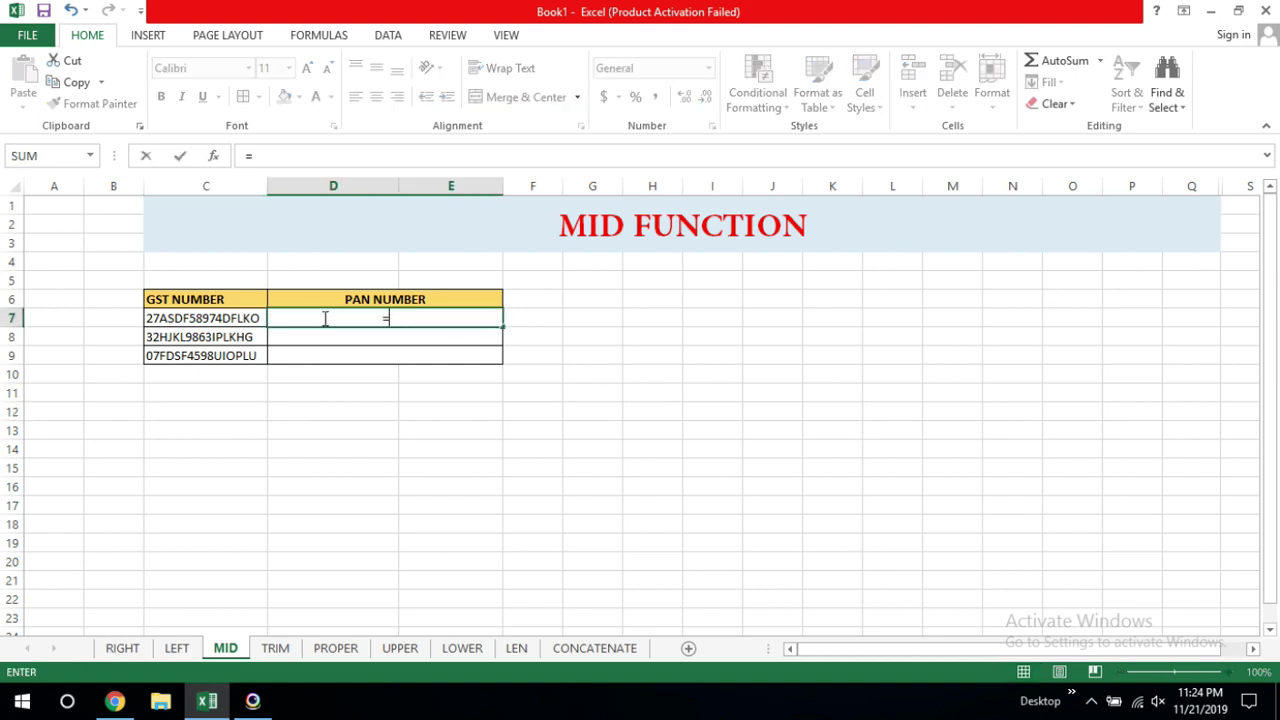
pyautogui.write('MID')
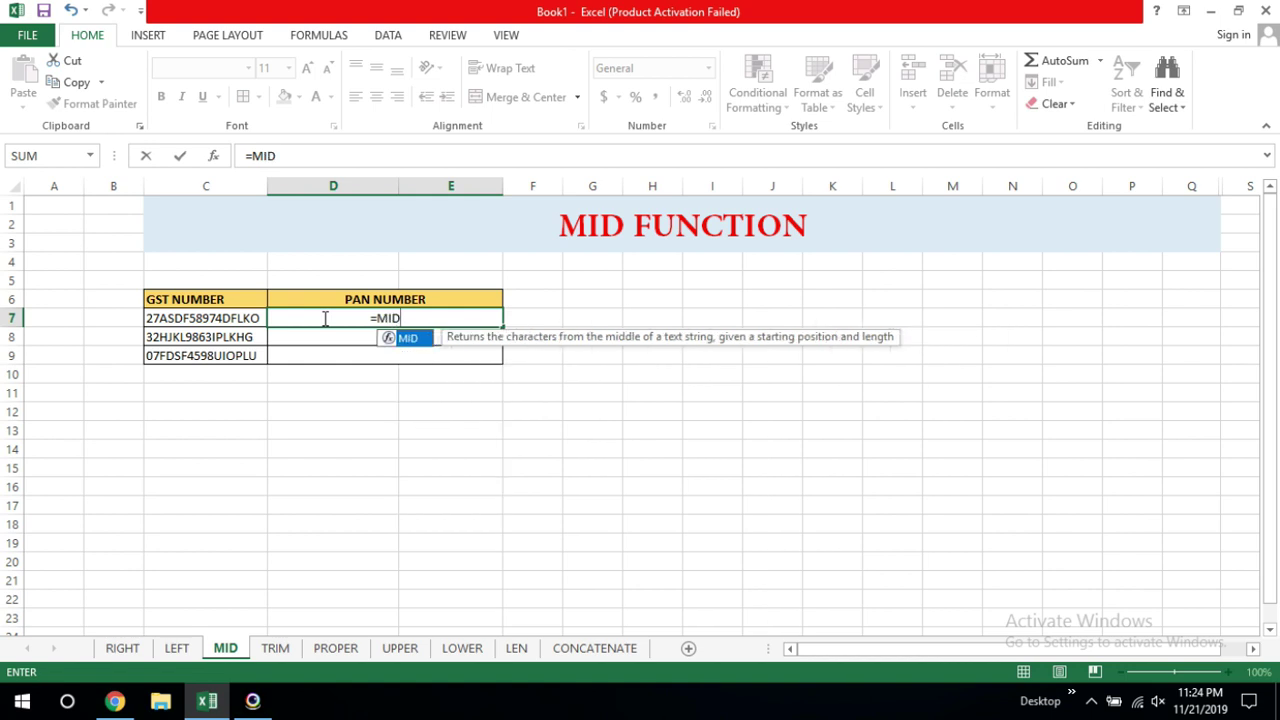
pyautogui.write('(')
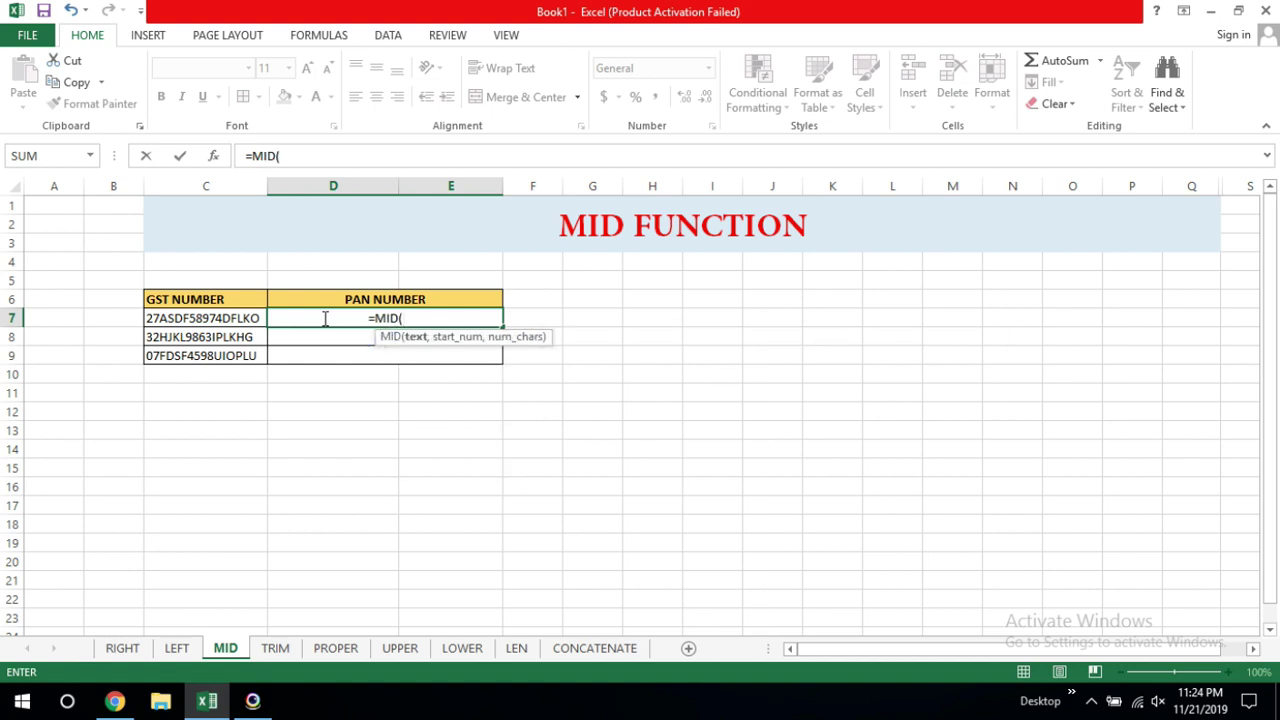
pyautogui.click(249, 317)
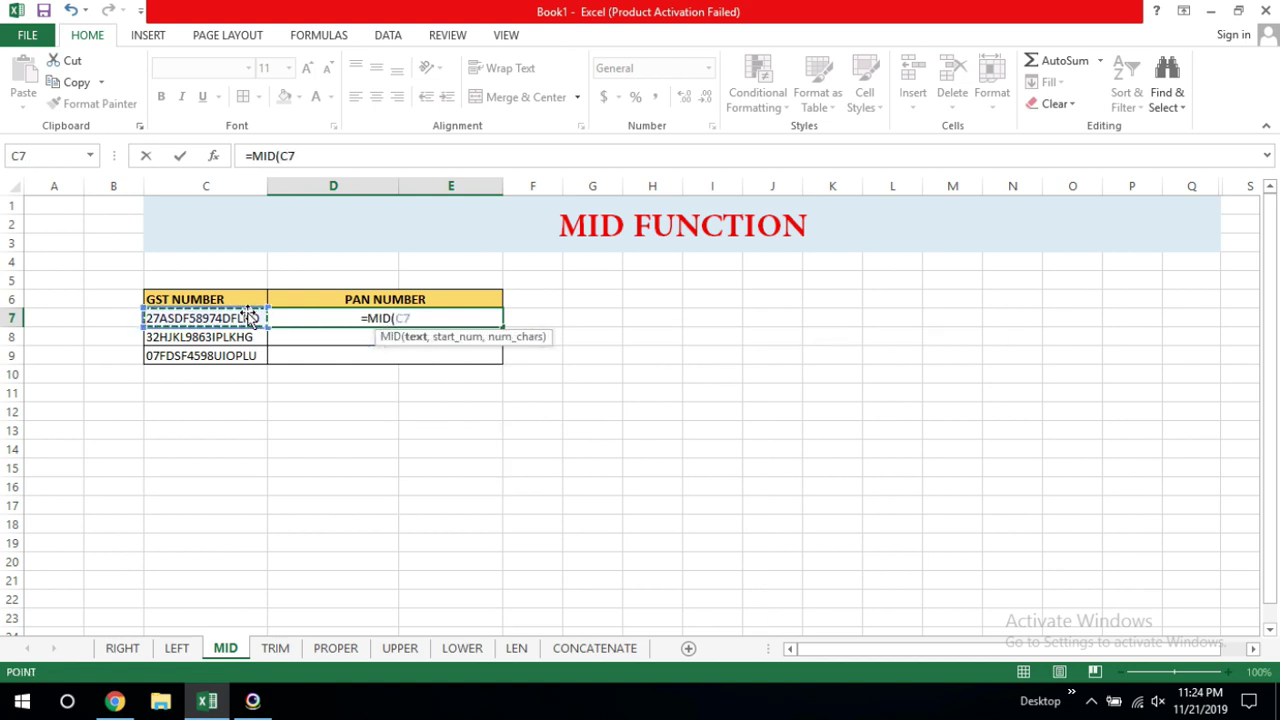
pyautogui.write(',')
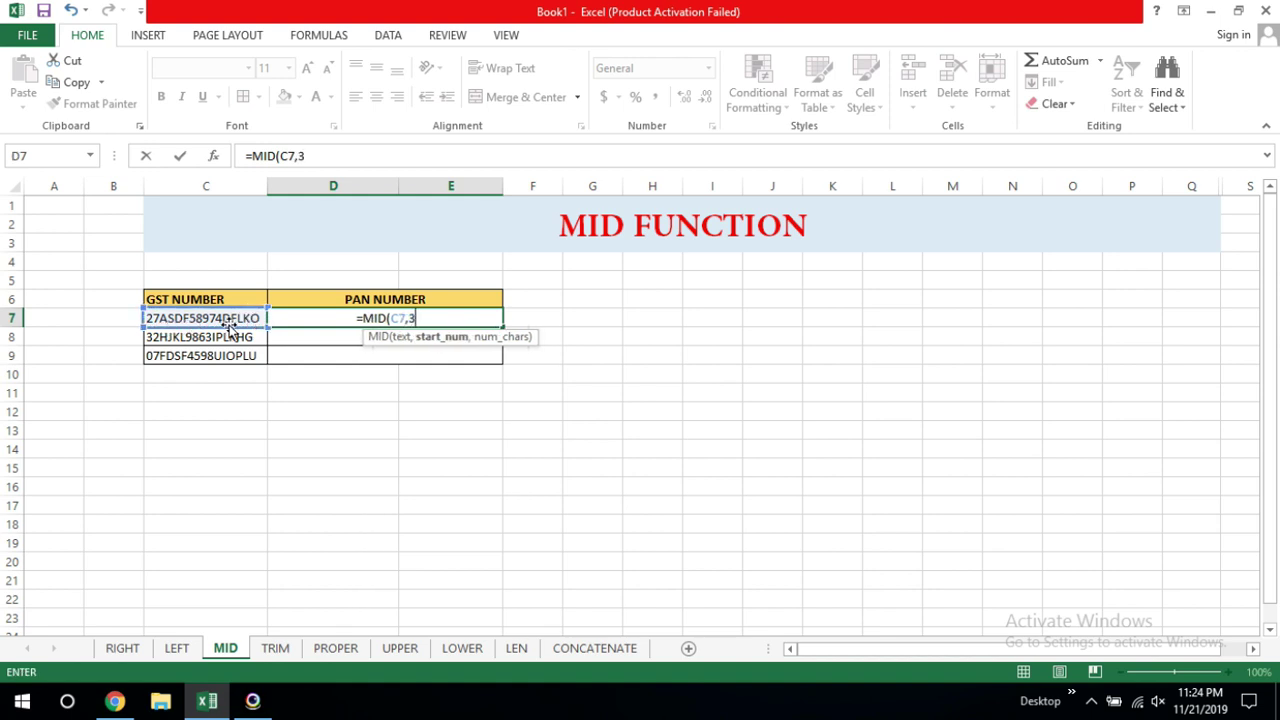
pyautogui.write('3,')
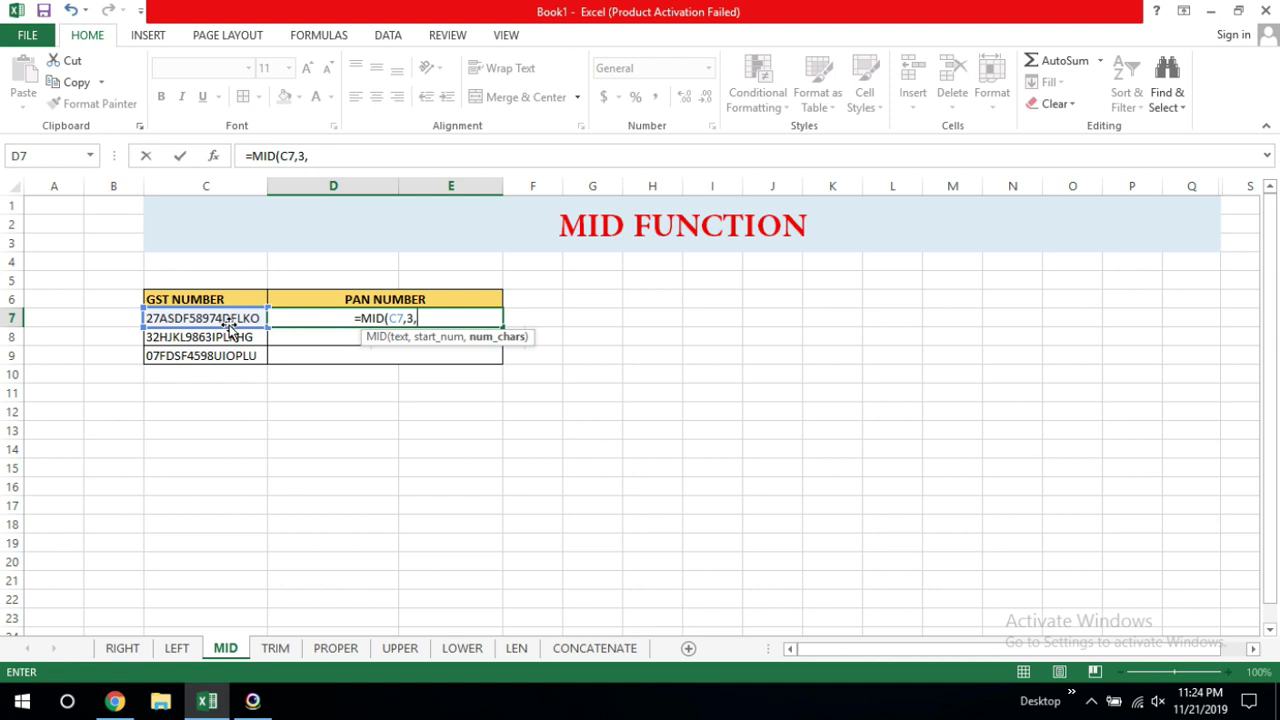
pyautogui.write('1')
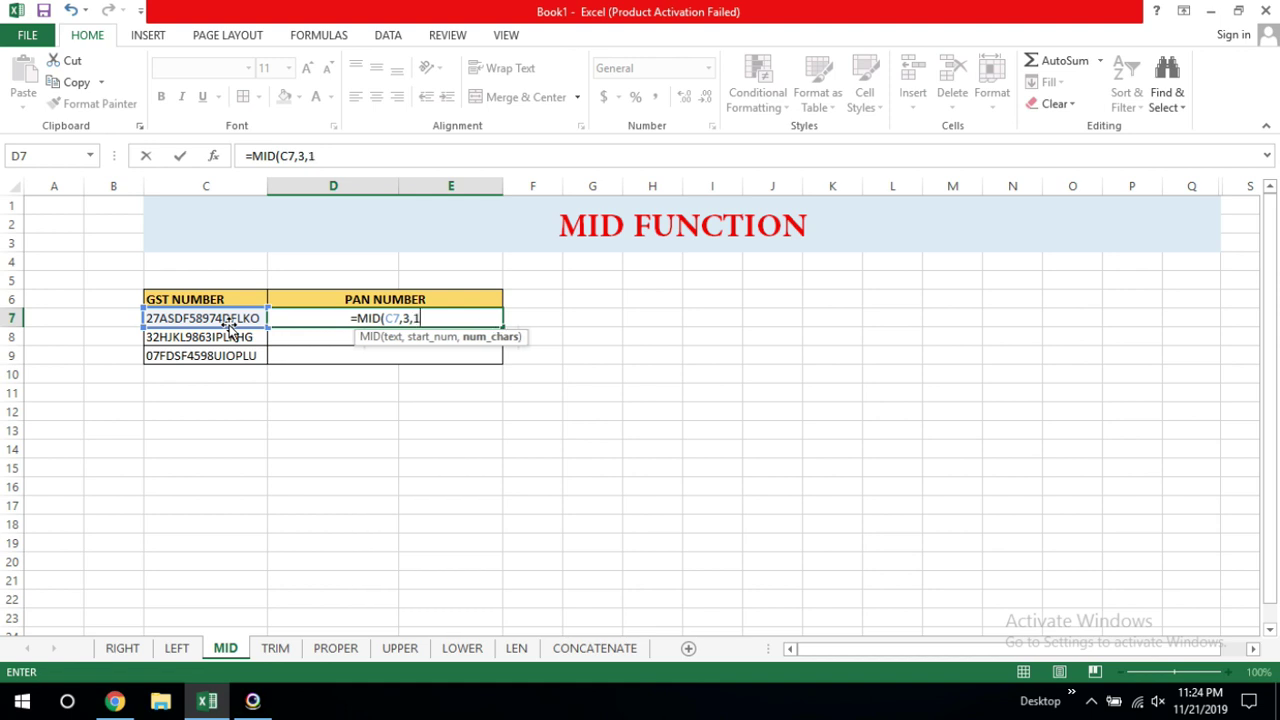
pyautogui.write('0)')
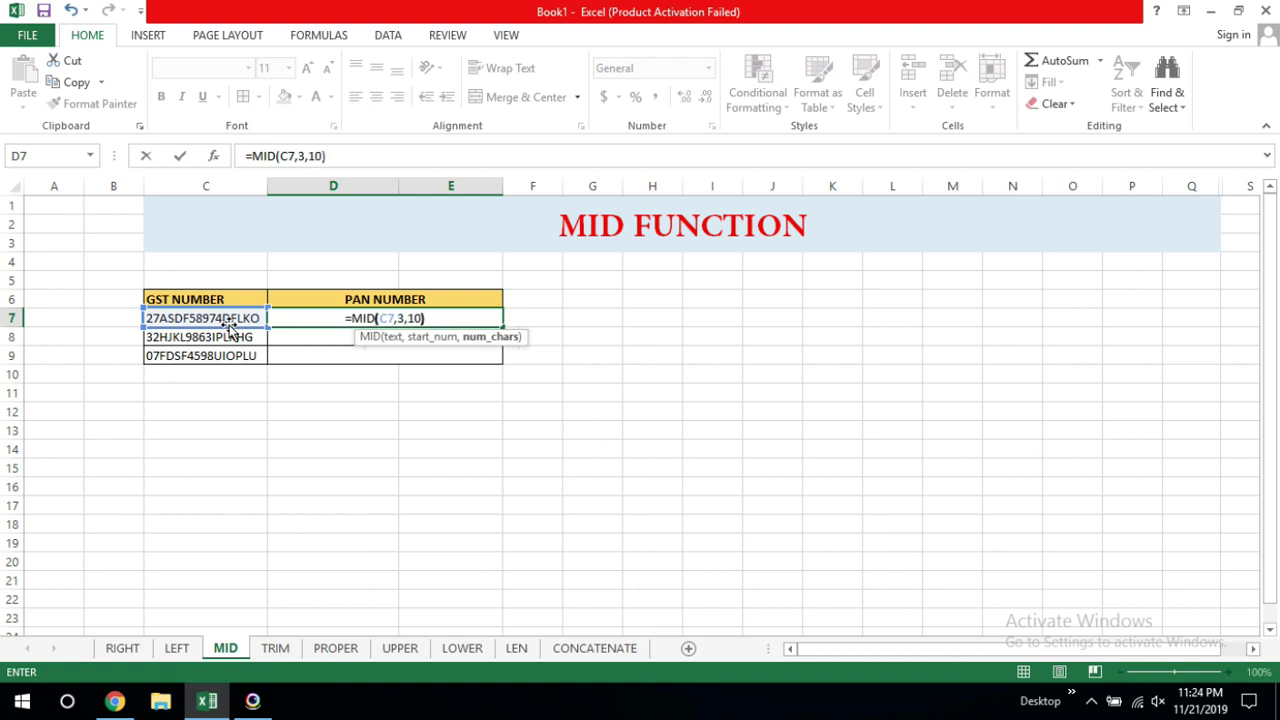
pyautogui.press('Return')
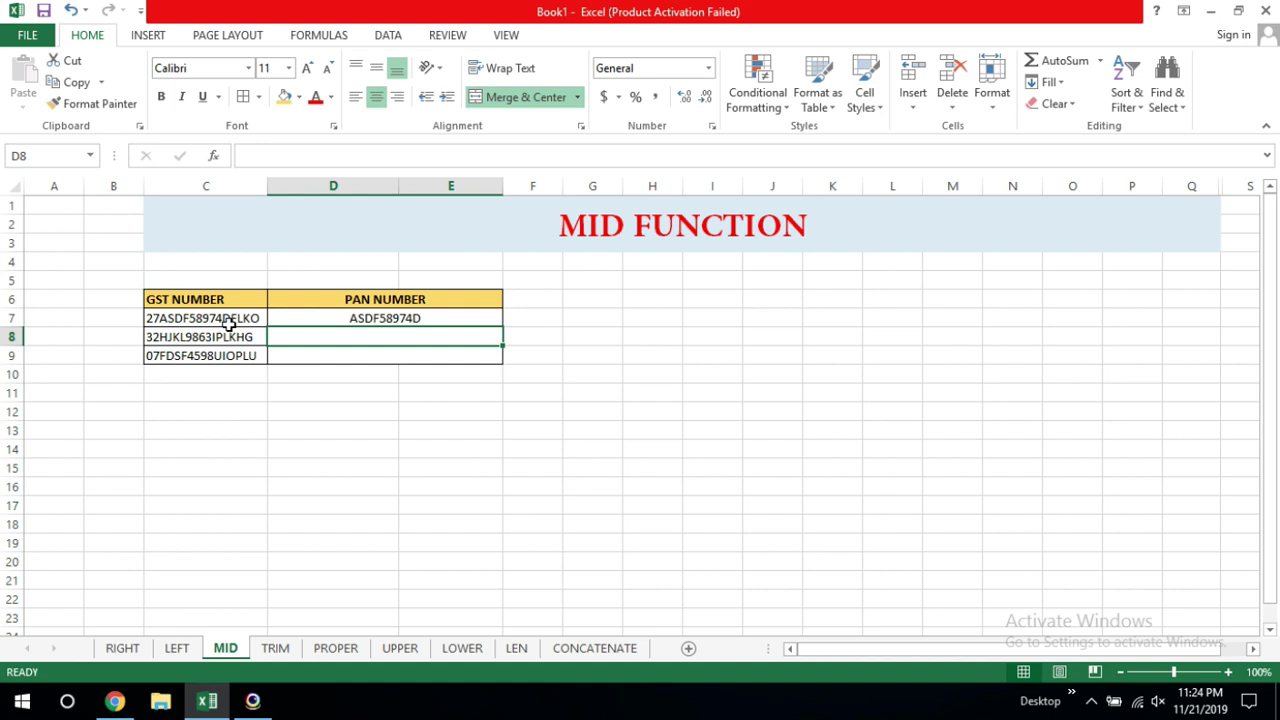
pyautogui.click(434, 319)
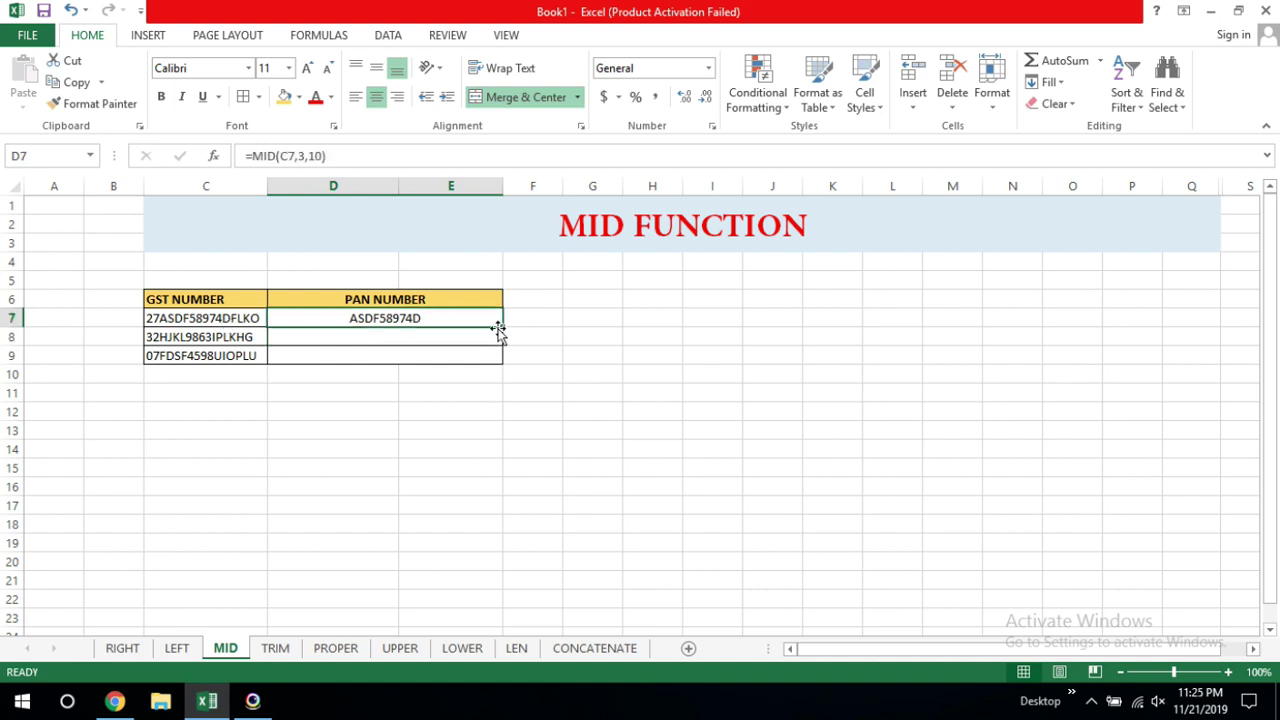
pyautogui.doubleClick(502, 328)
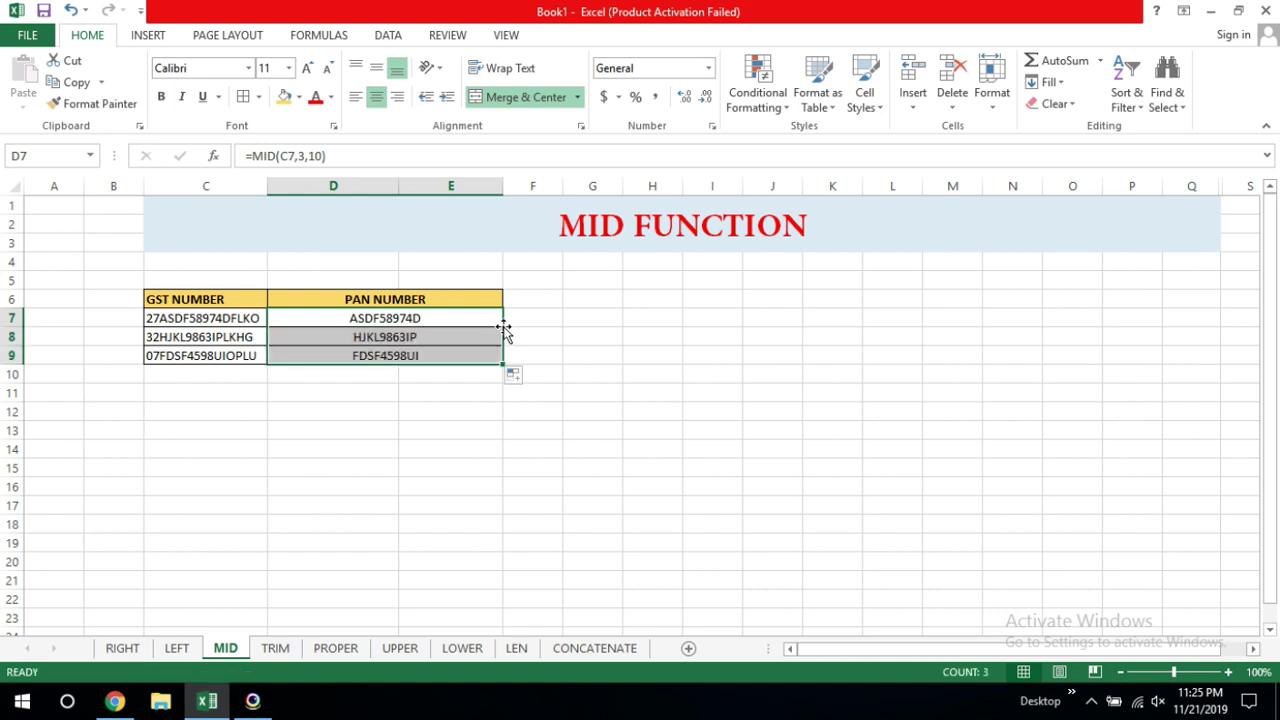
pyautogui.click(278, 648)
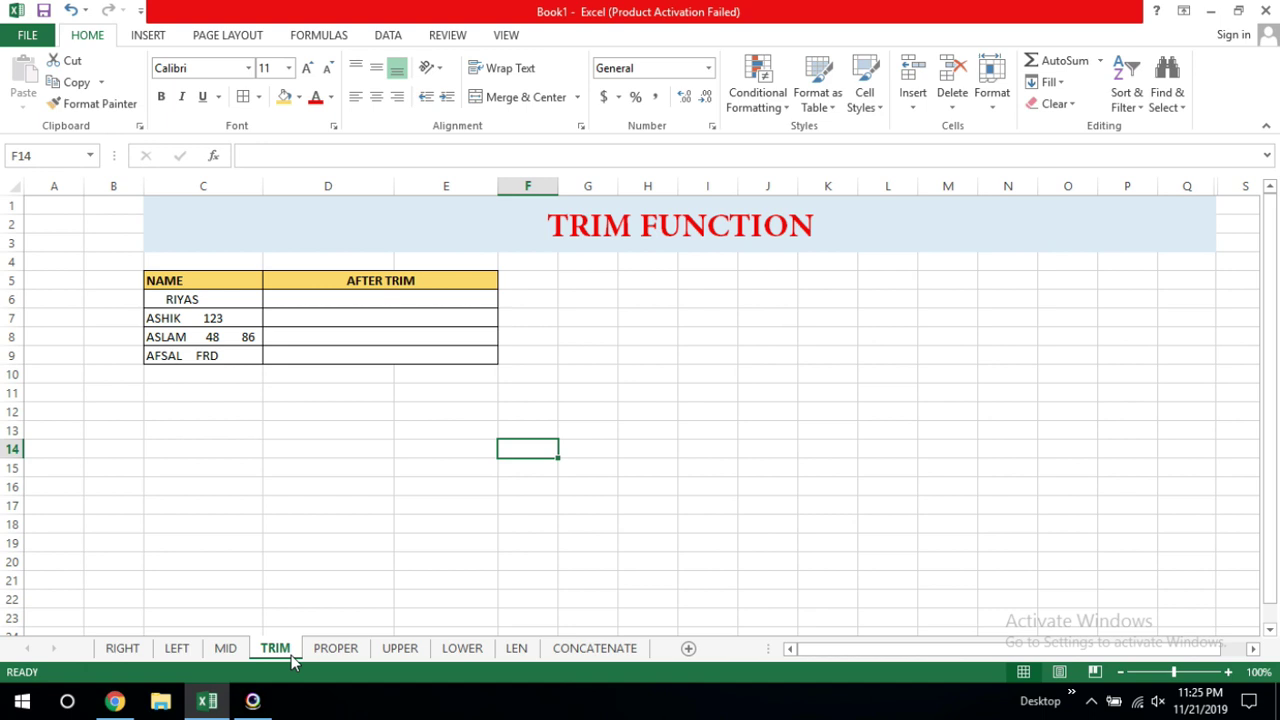
# Enter =TRIM(C6) in D6 and fill it down to D9 to strip extra spaces from the names
pyautogui.click(360, 298)
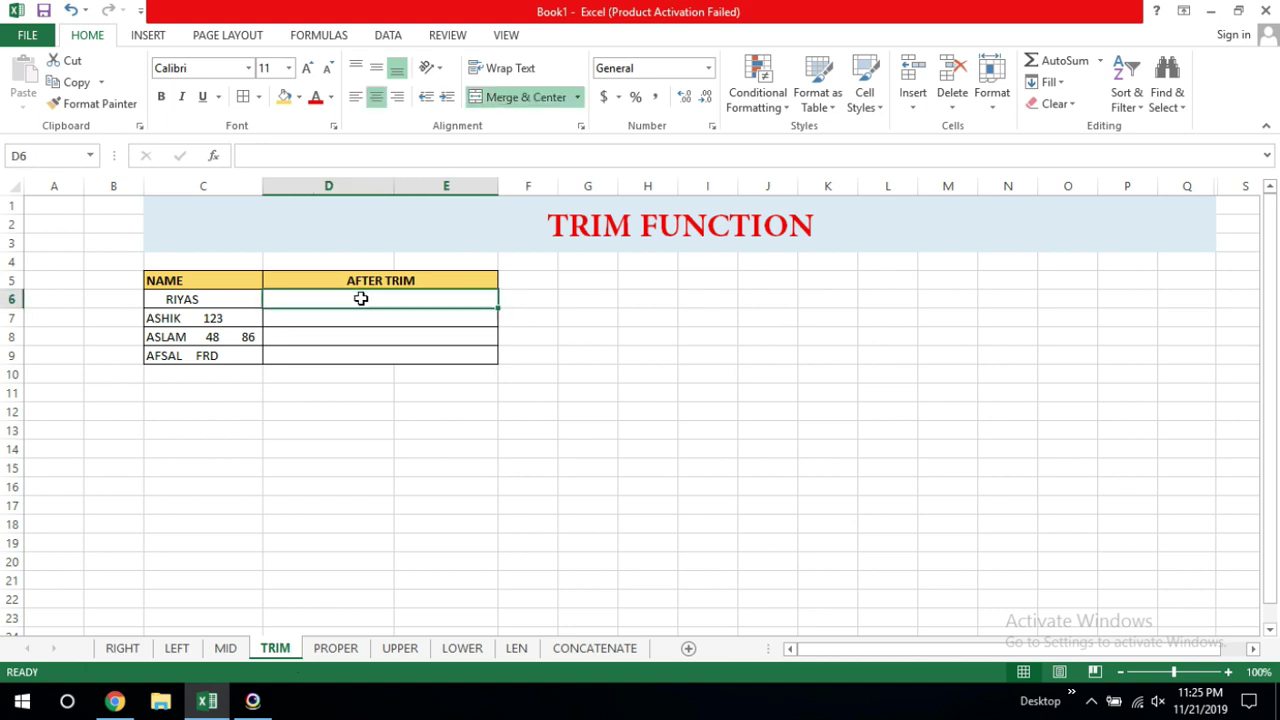
pyautogui.write('=')
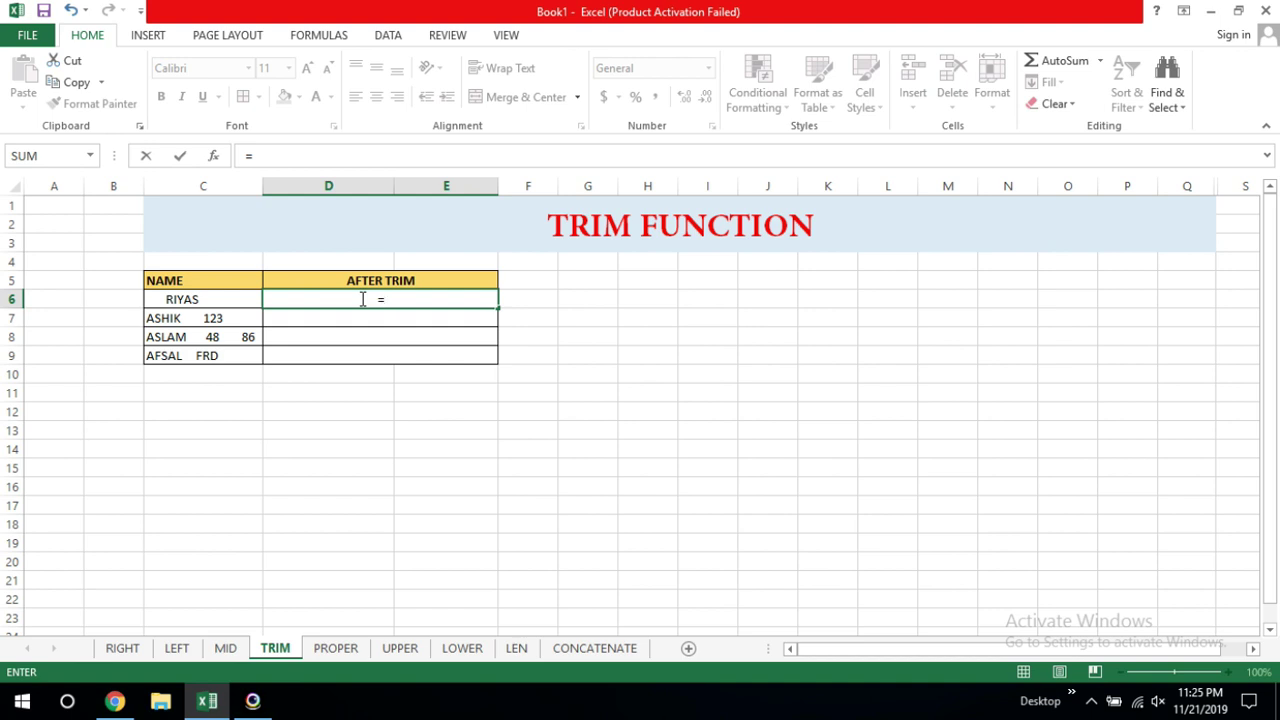
pyautogui.write('TRIM')
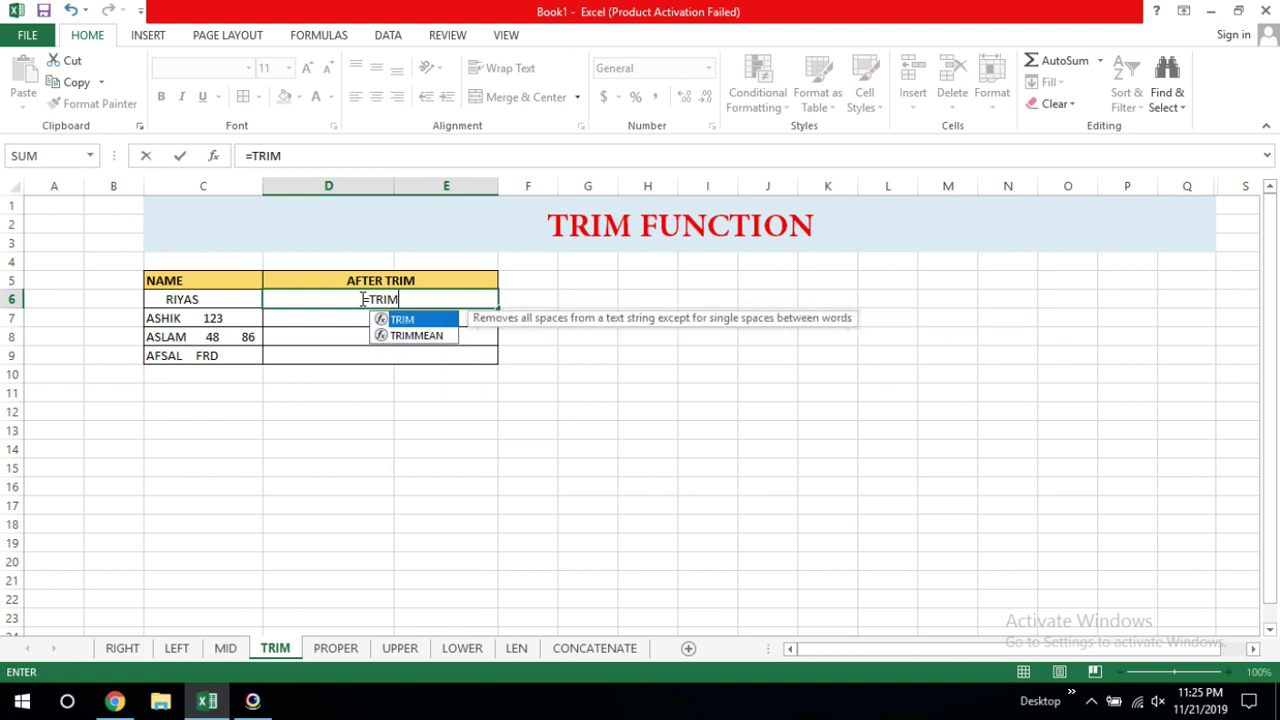
pyautogui.write('(')
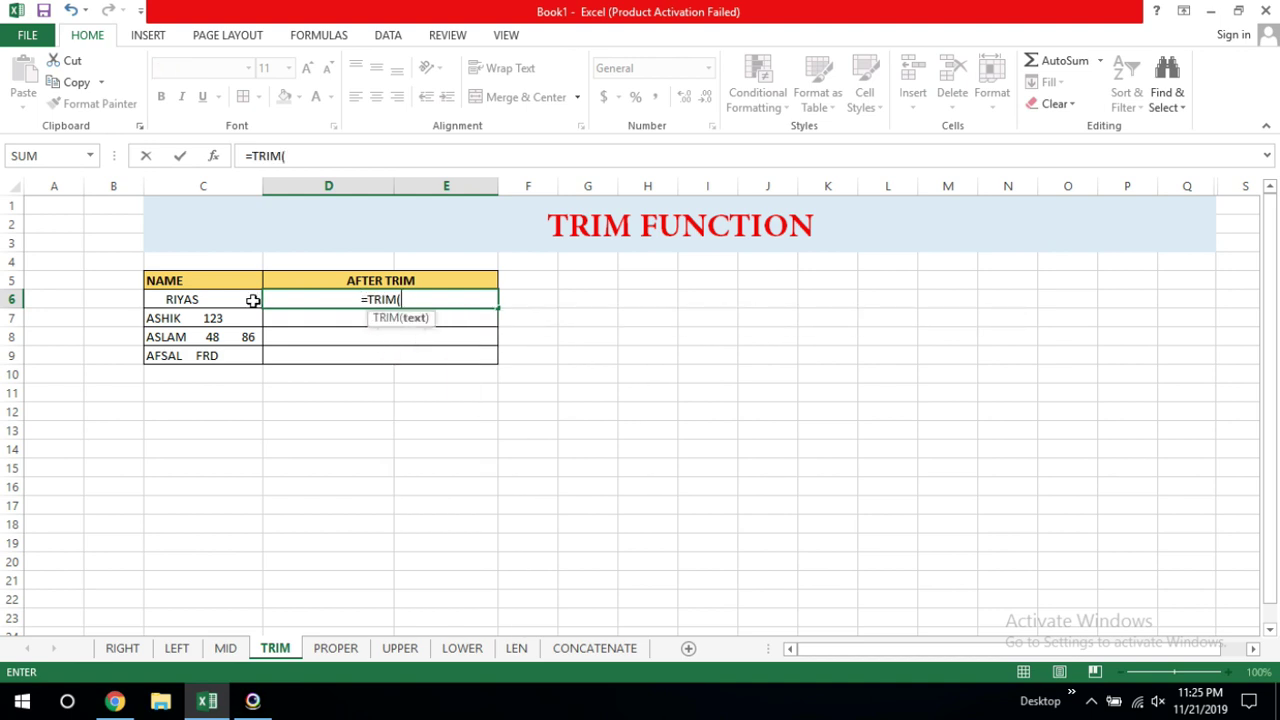
pyautogui.click(241, 295)
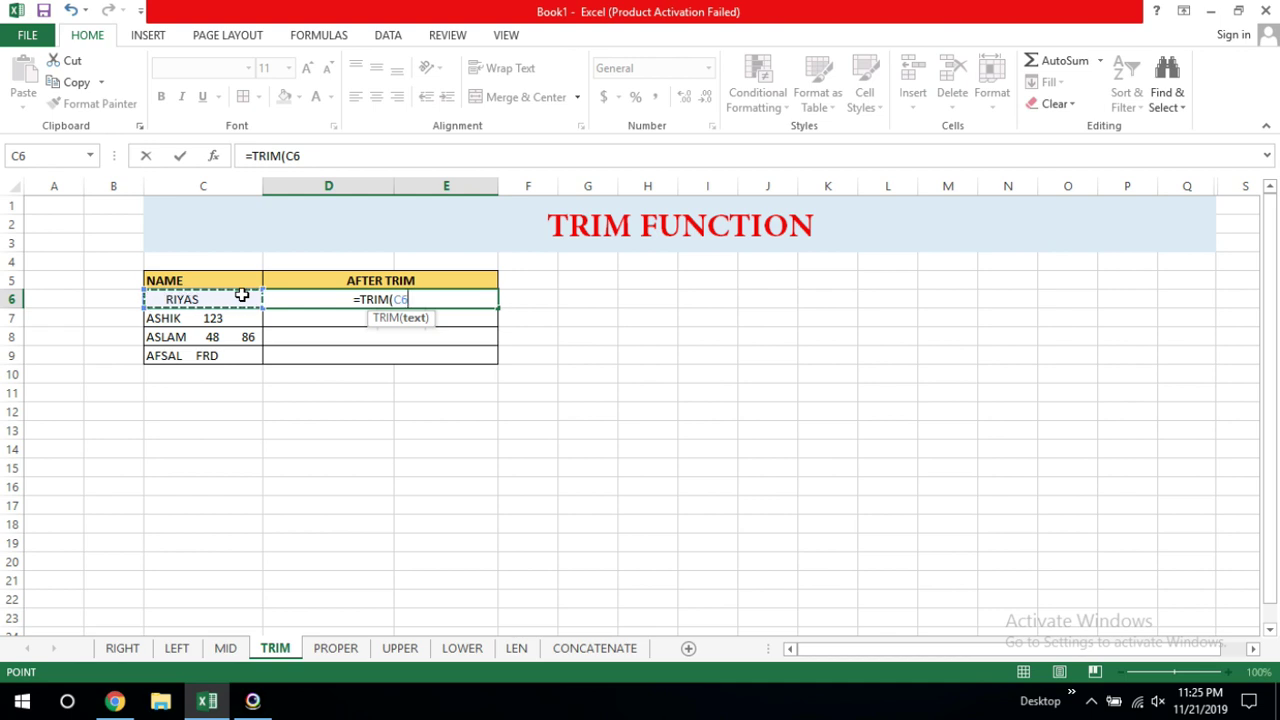
pyautogui.write(')')
pyautogui.press('Return')
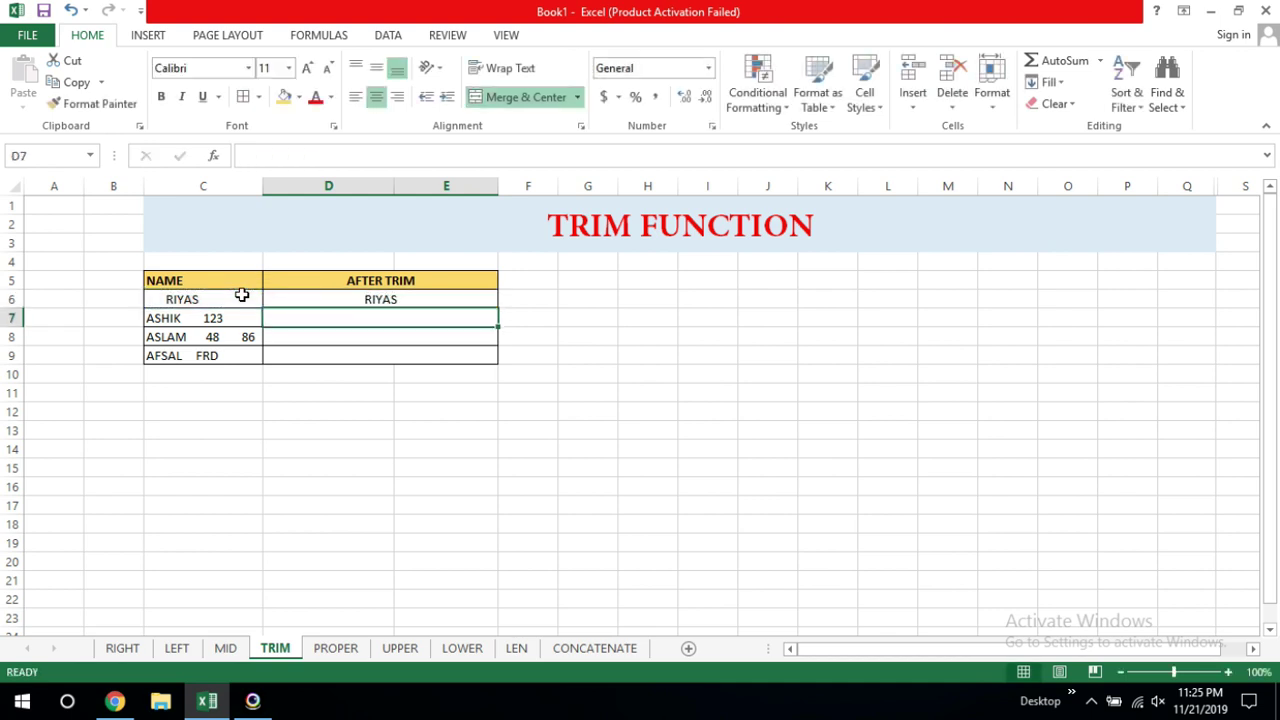
pyautogui.click(400, 297)
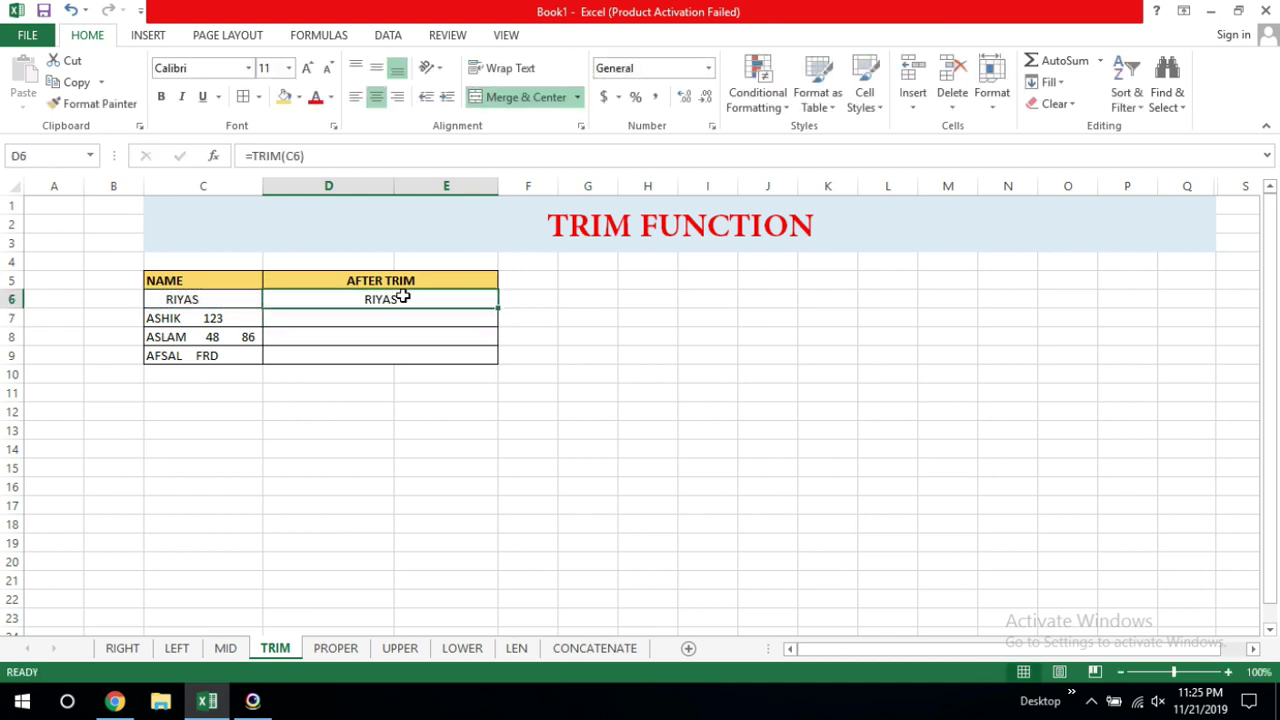
pyautogui.doubleClick(498, 308)
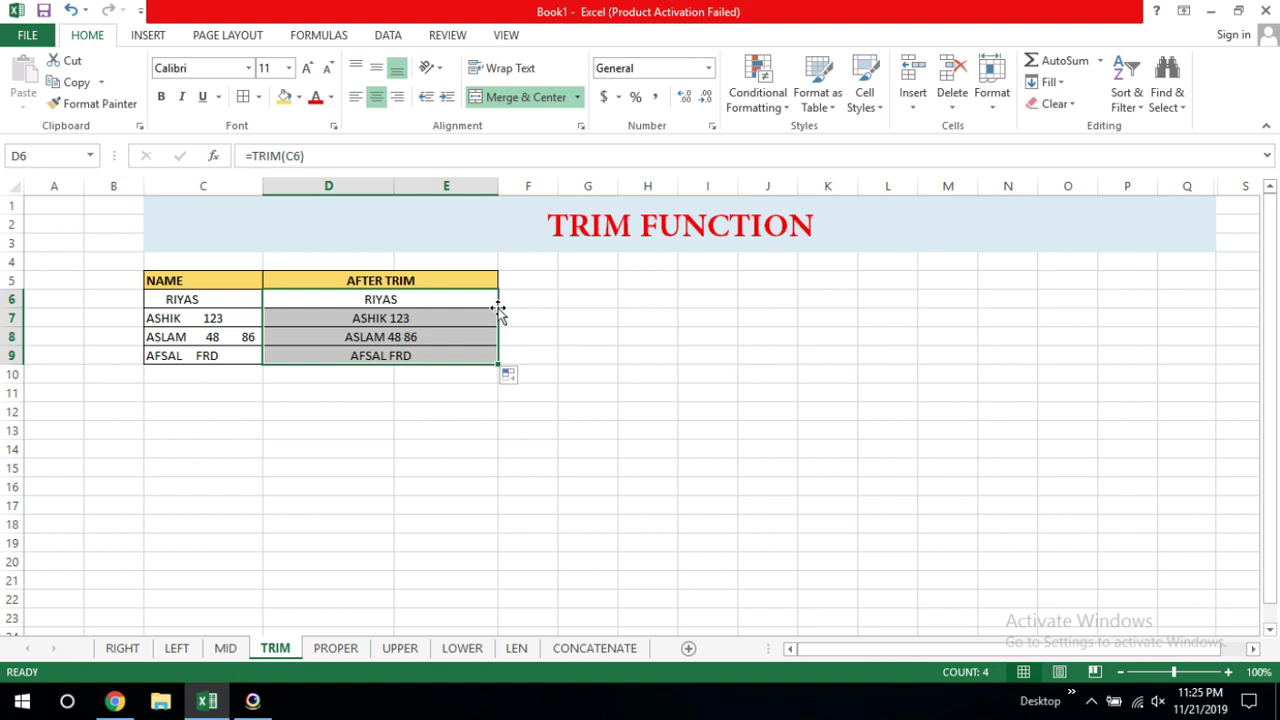
pyautogui.click(333, 652)
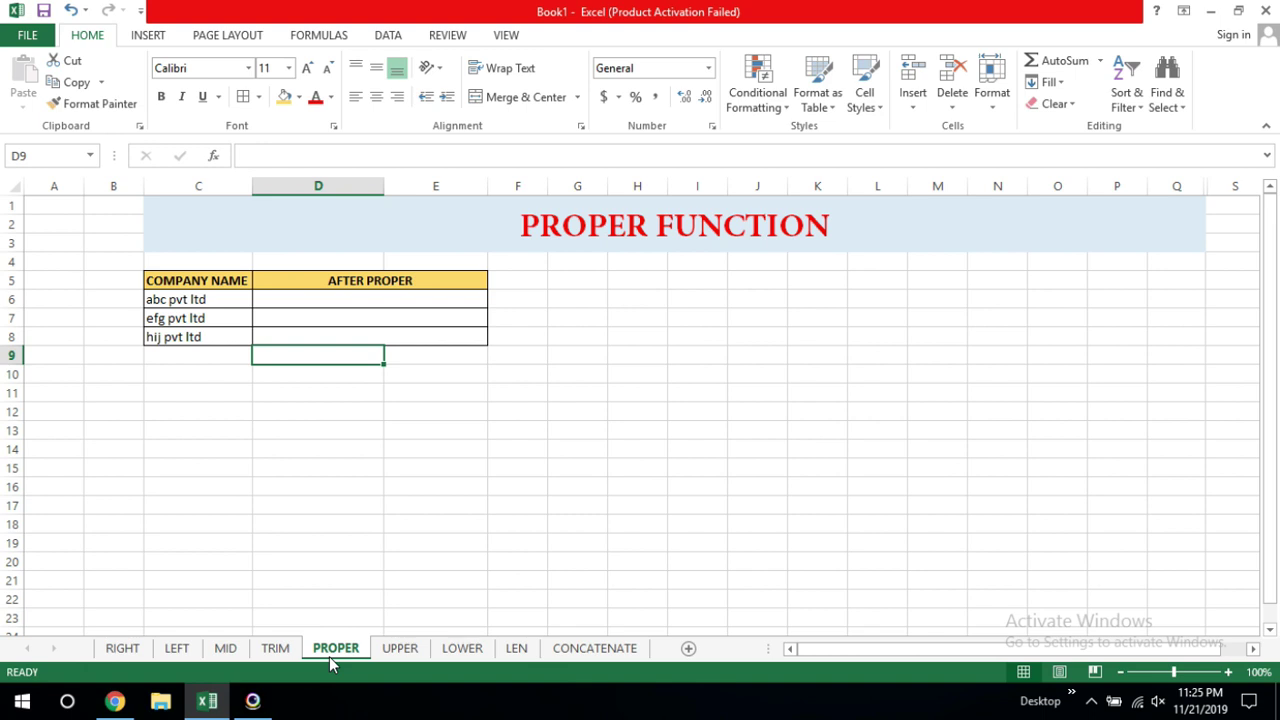
# Enter =PROPER(C6) in D6 and fill to D8, giving Abc Pvt Ltd, Efg Pvt Ltd, Hij Pvt Ltd
pyautogui.moveTo(192, 299); pyautogui.dragTo(192, 338)
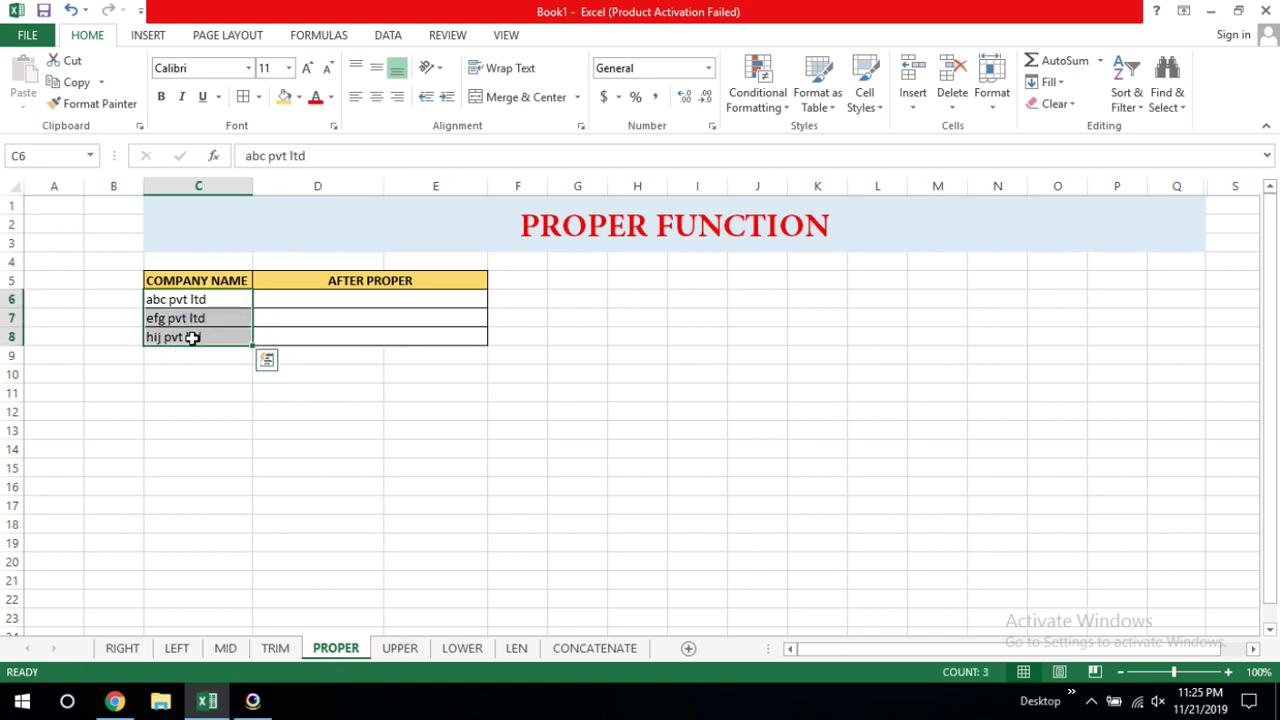
pyautogui.click(323, 306)
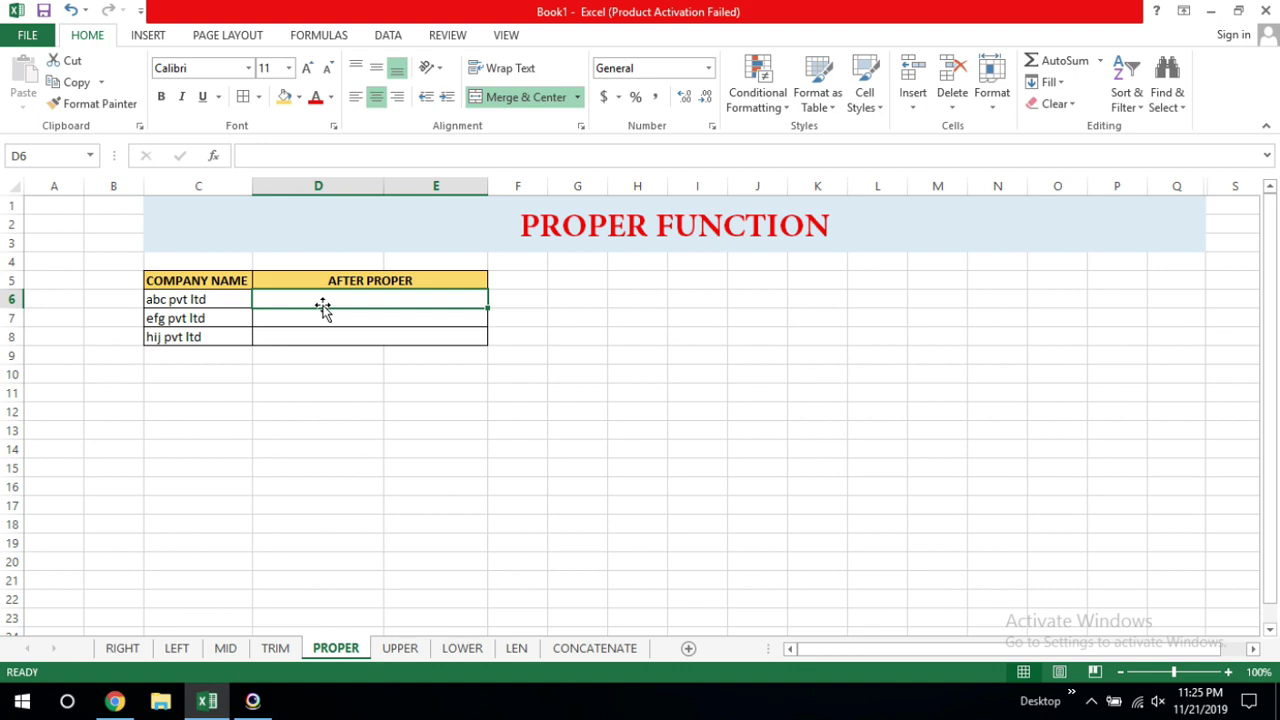
pyautogui.write('=')
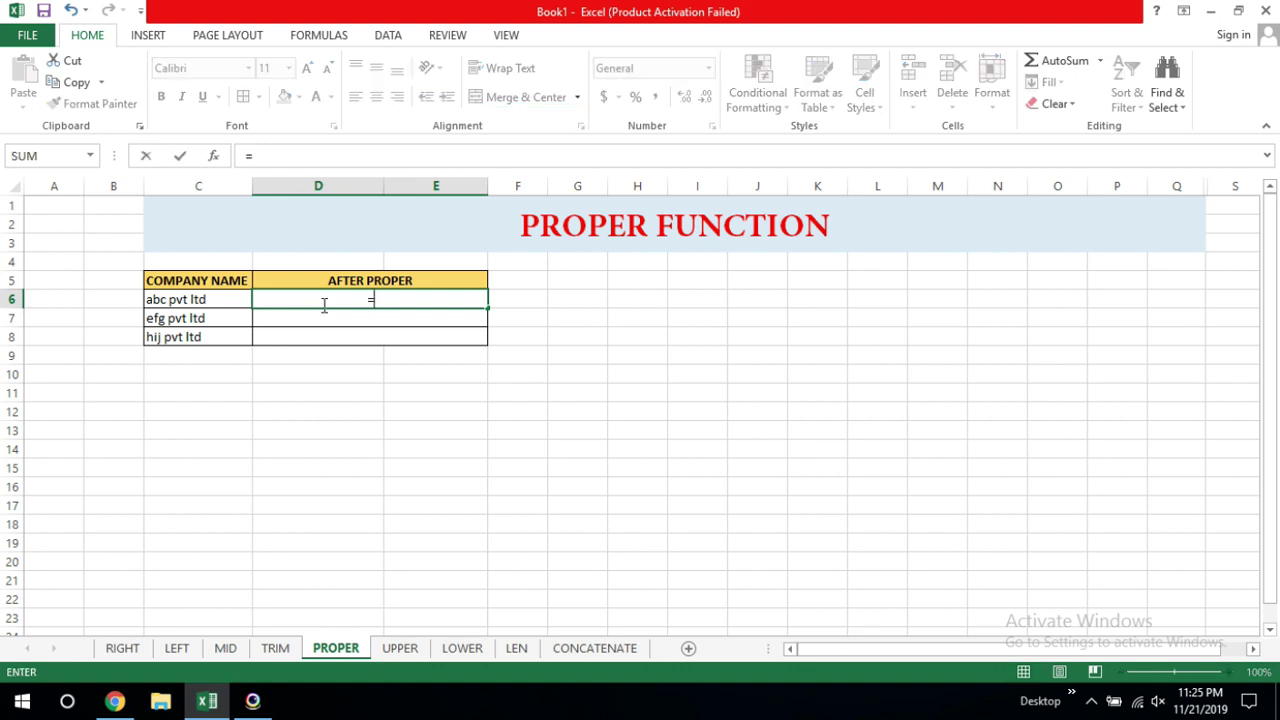
pyautogui.write('PR')
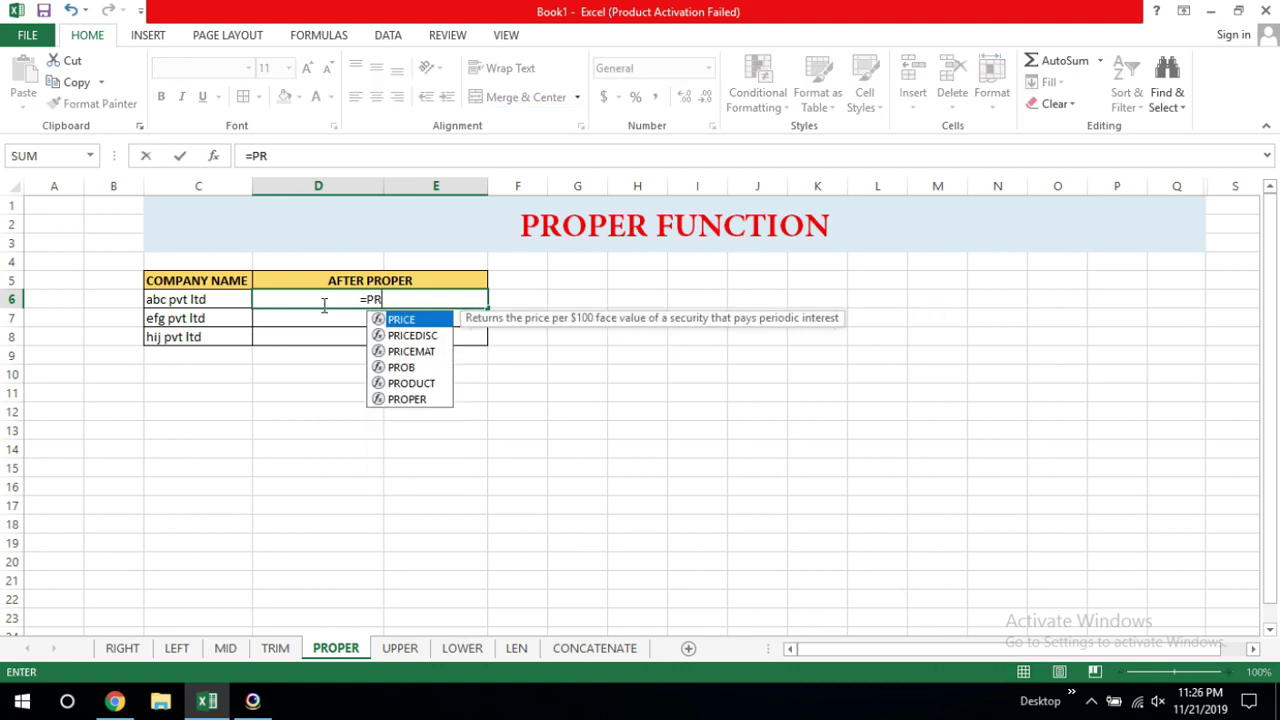
pyautogui.write('OPE')
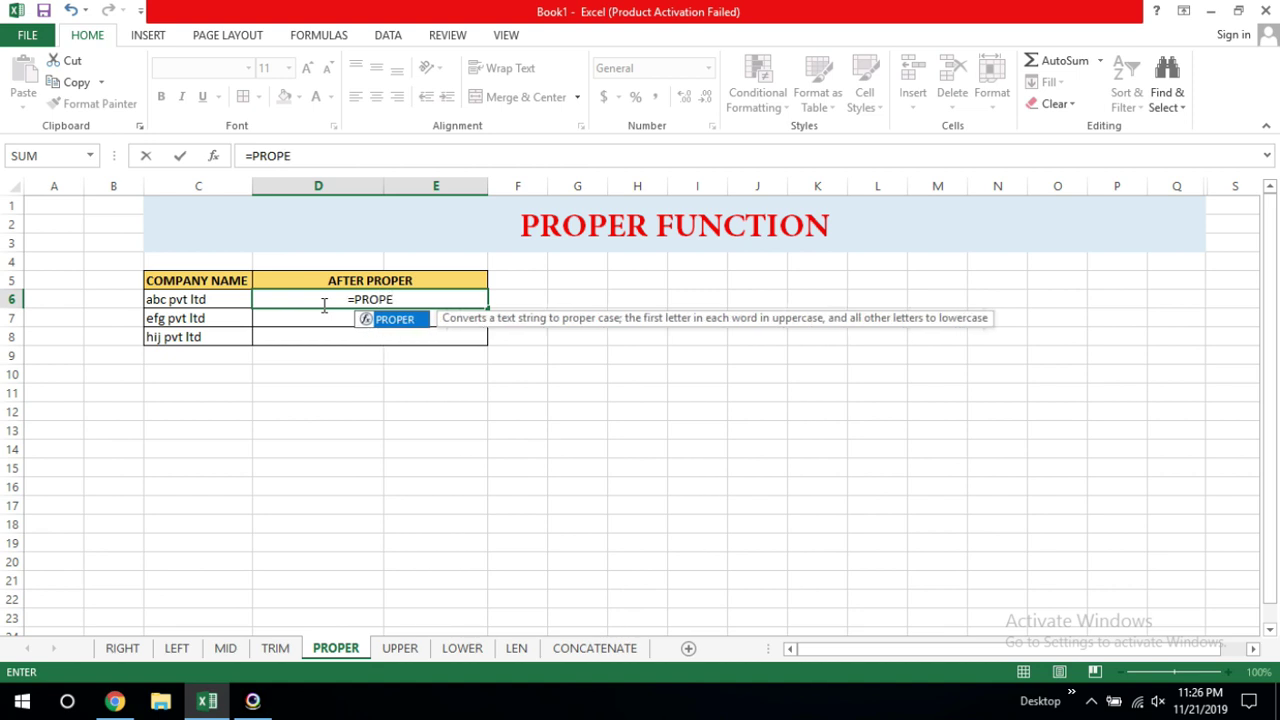
pyautogui.write('R')
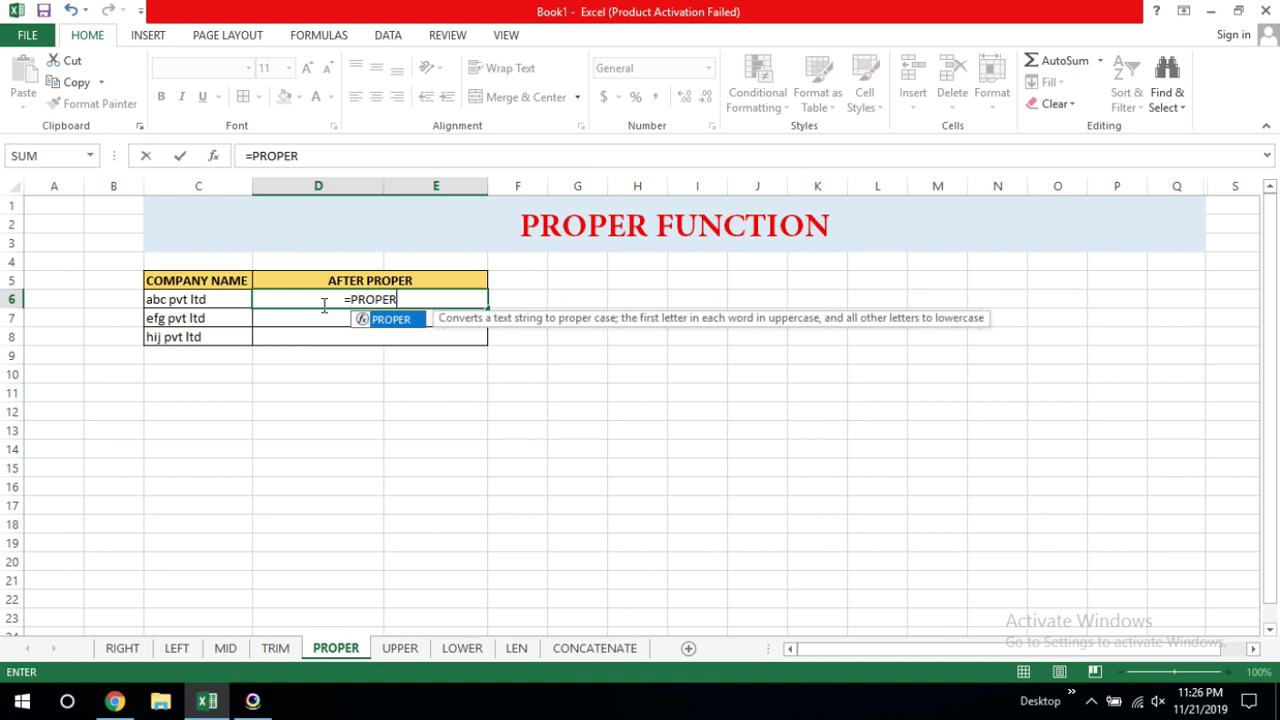
pyautogui.write('(')
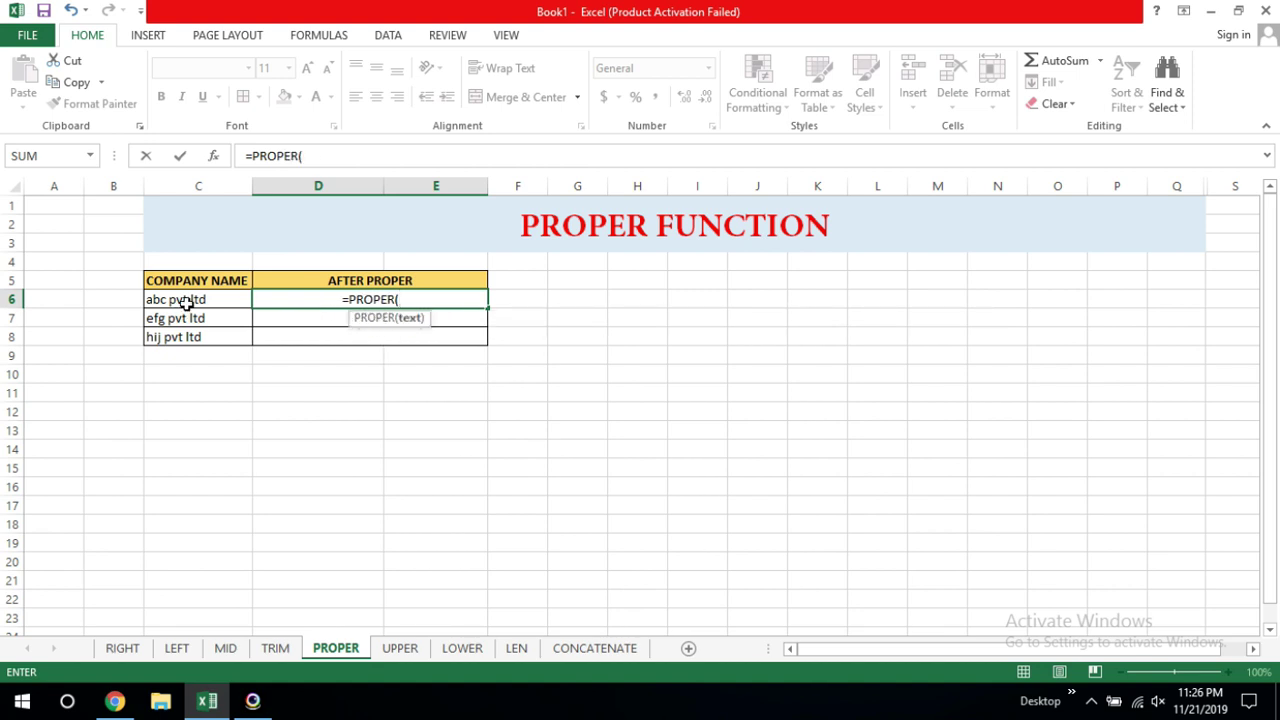
pyautogui.click(184, 304)
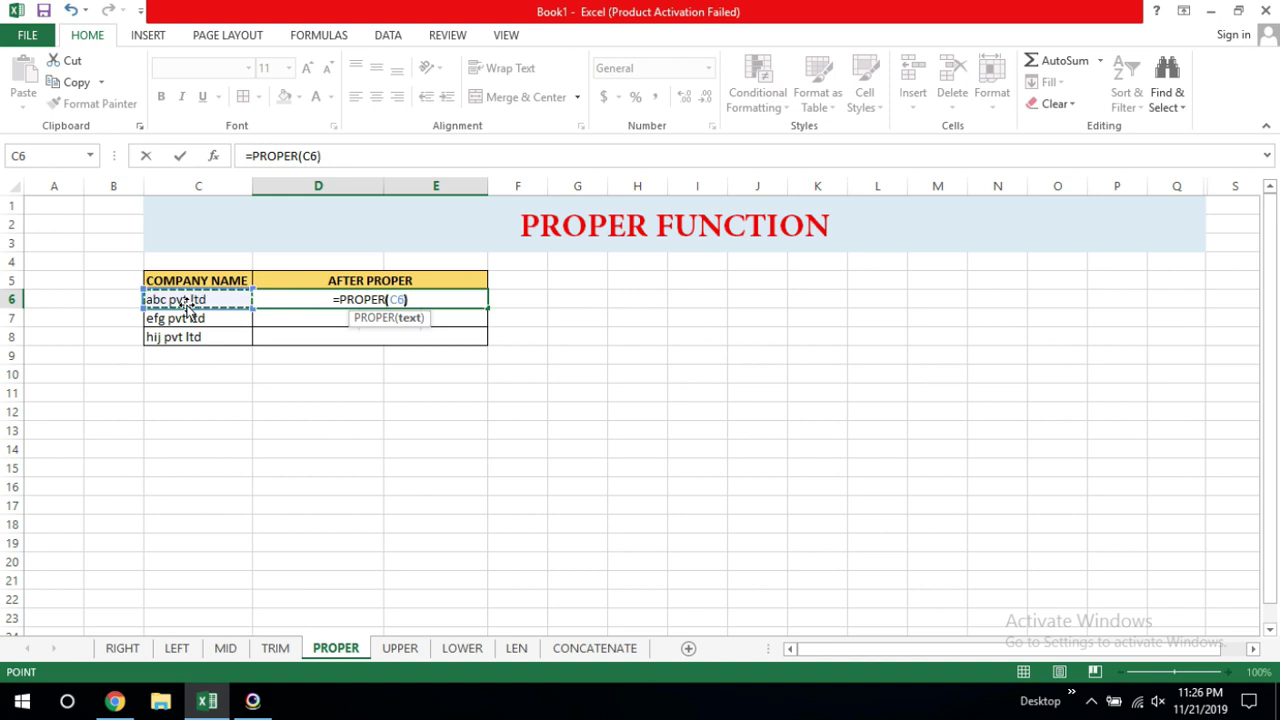
pyautogui.write(')')
pyautogui.press('Return')
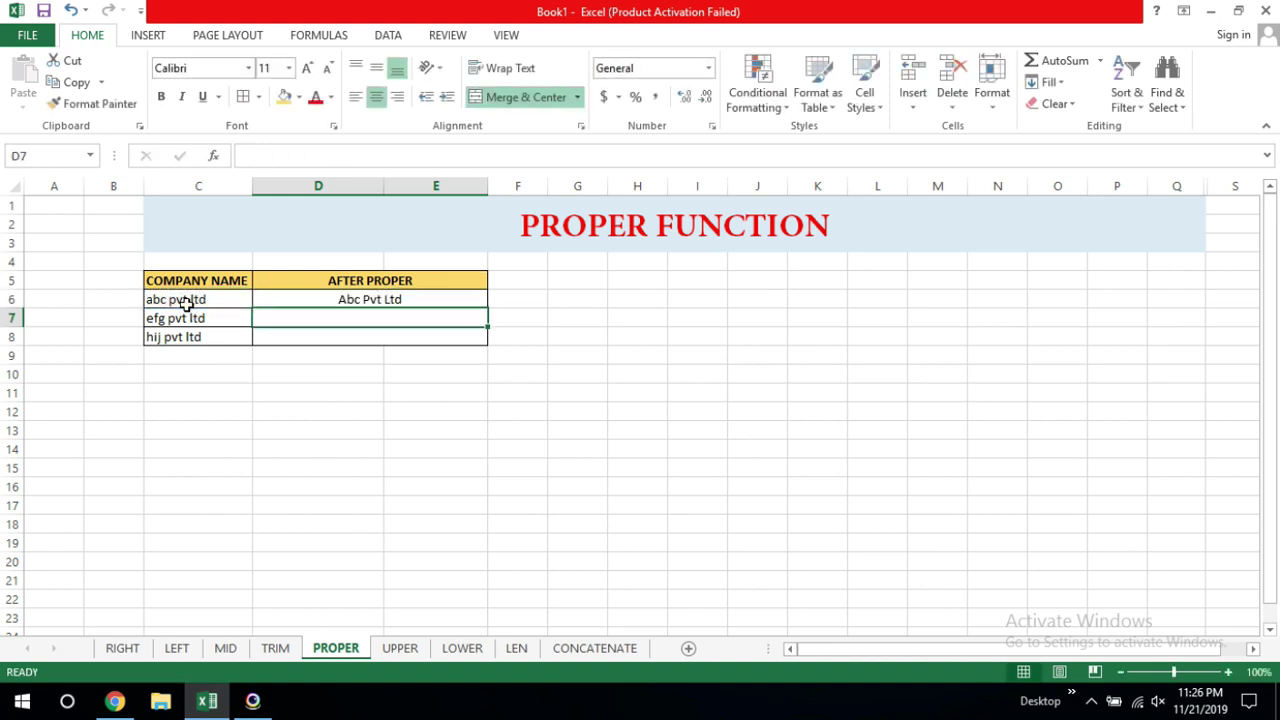
pyautogui.click(422, 292)
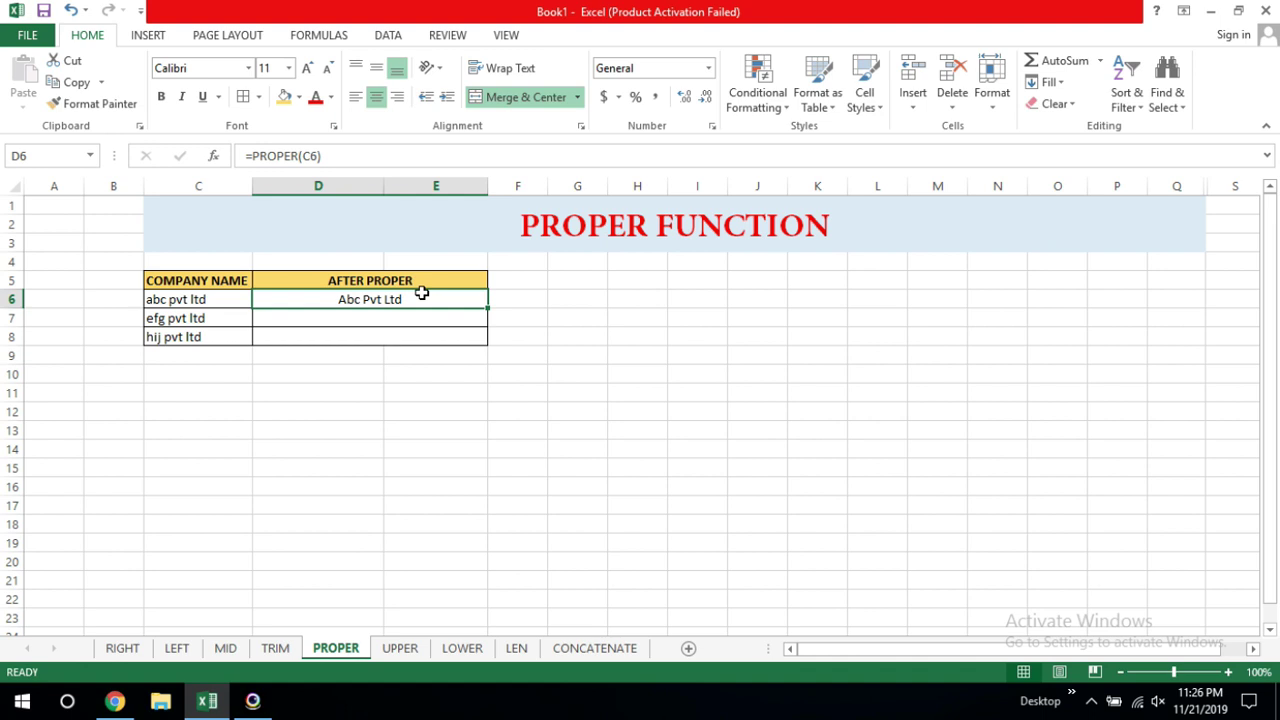
pyautogui.moveTo(487, 307); pyautogui.dragTo(486, 349)
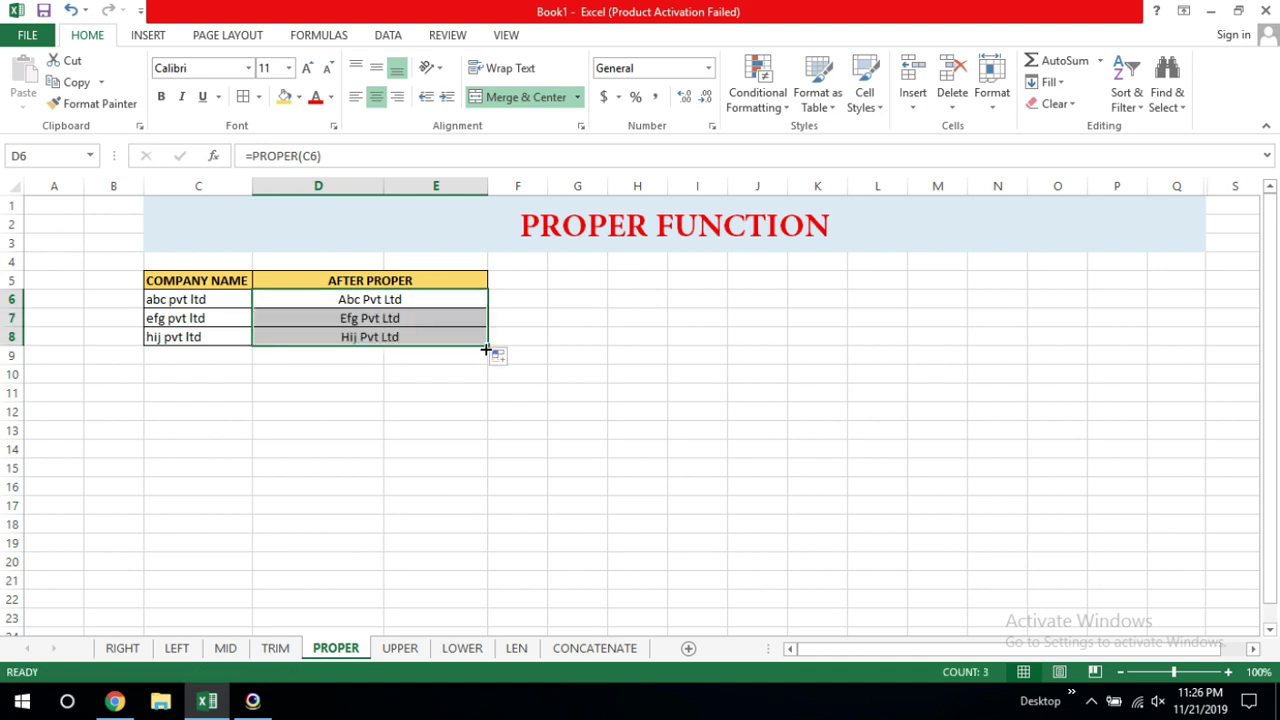
pyautogui.click(572, 369)
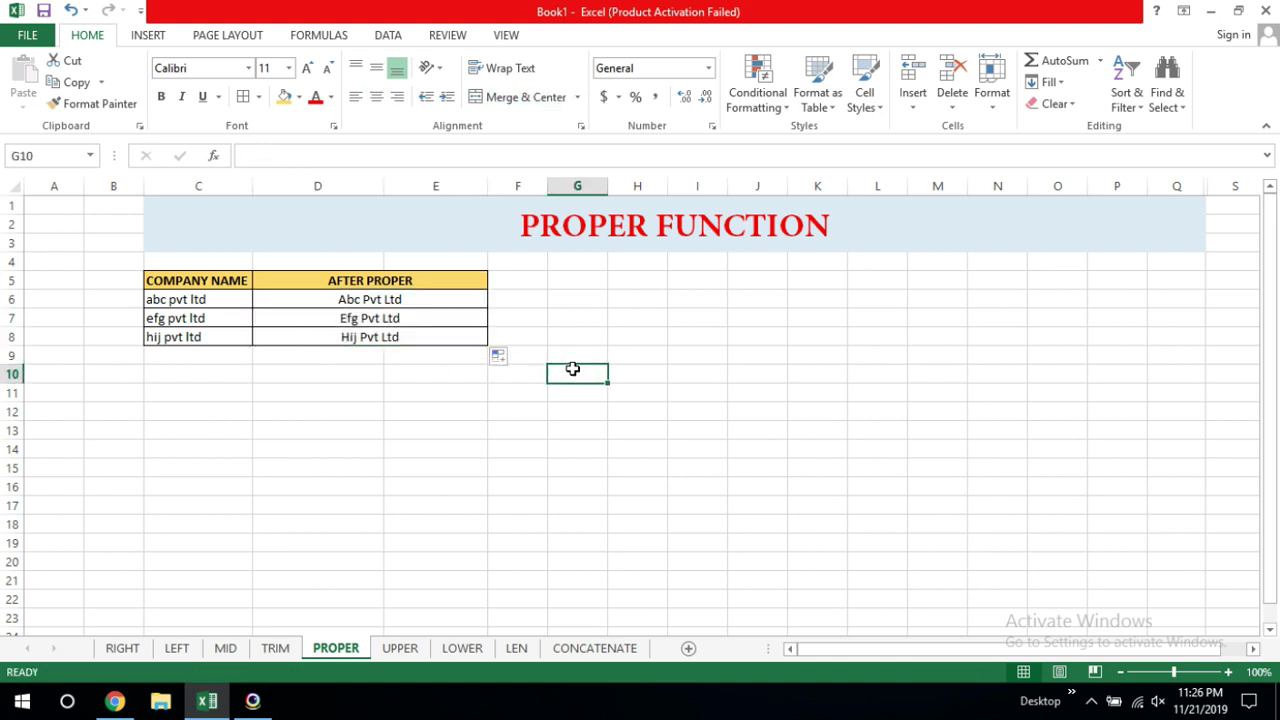
pyautogui.click(401, 648)
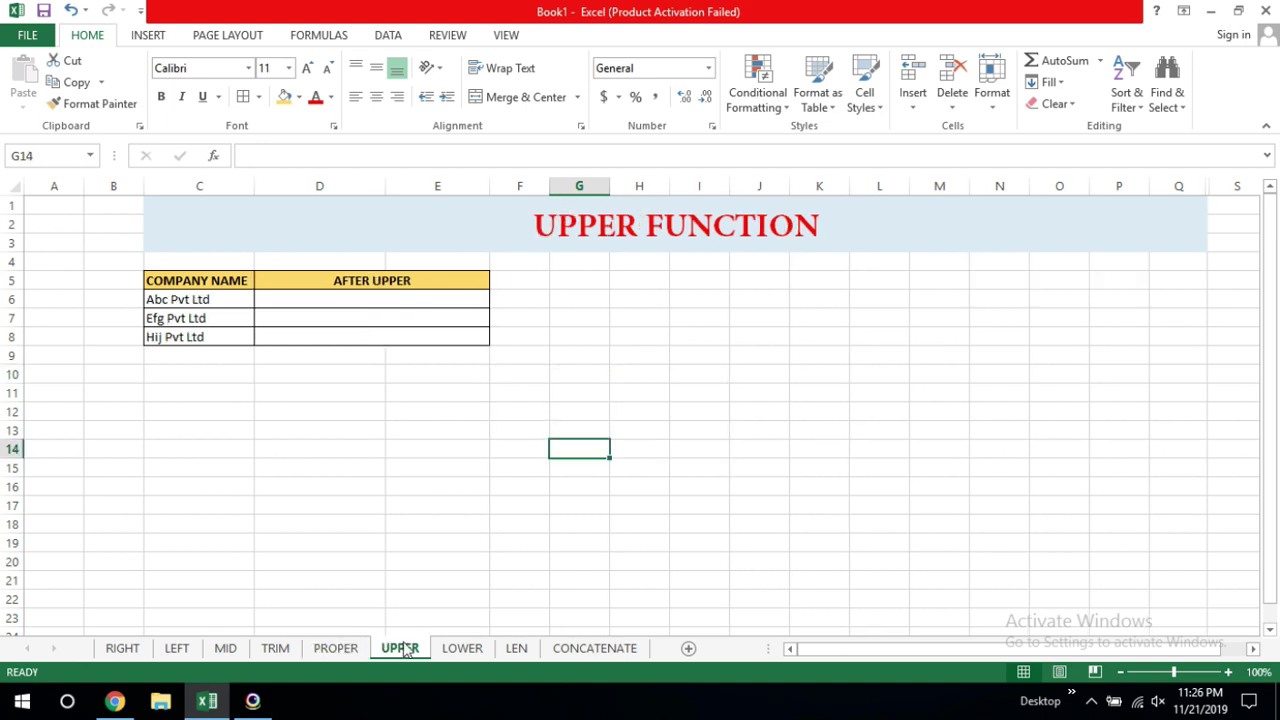
# Enter =UPPER(C6) in D6 and fill to D8, giving ABC PVT LTD, EFG PVT LTD, HIJ PVT LTD
pyautogui.click(372, 299)
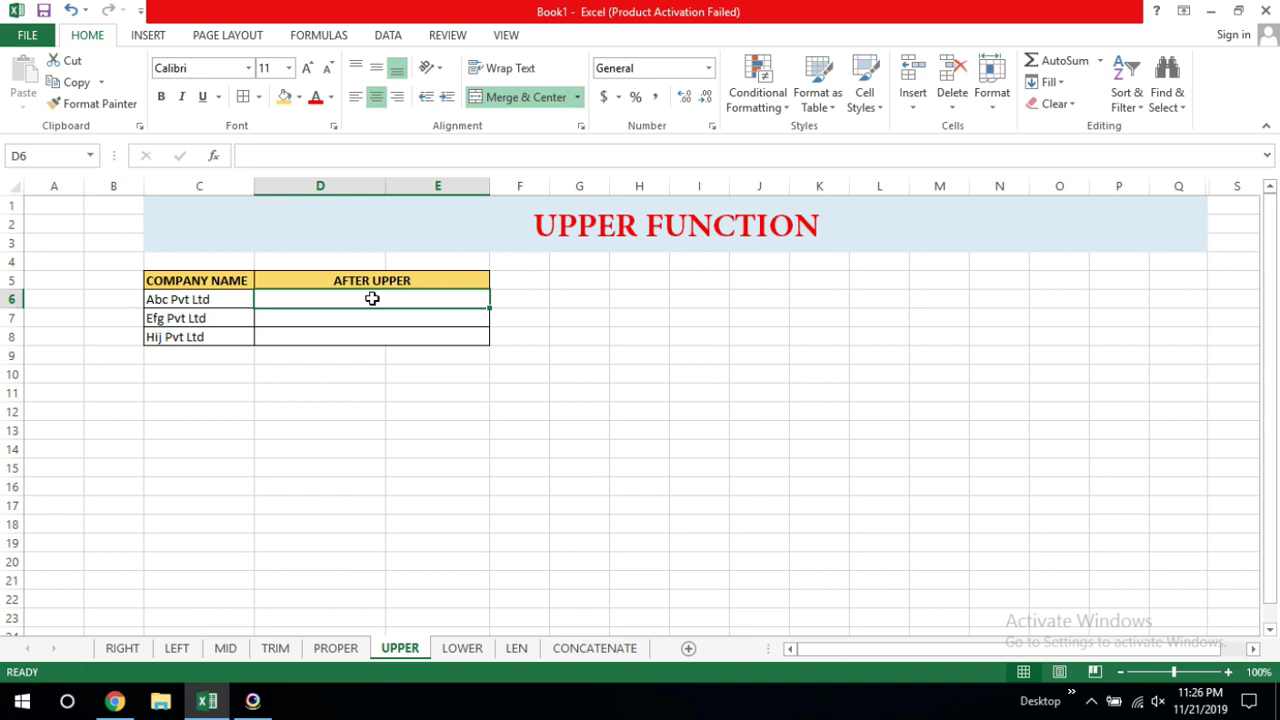
pyautogui.moveTo(225, 300); pyautogui.dragTo(226, 336)
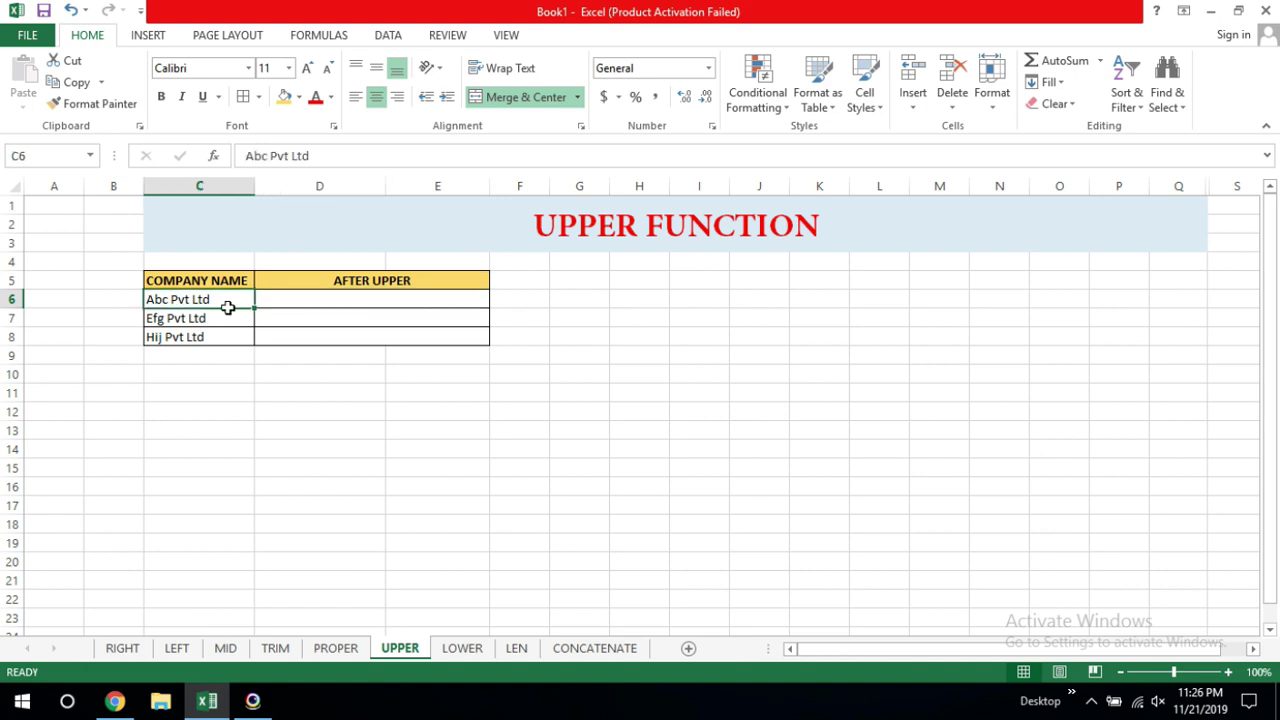
pyautogui.click(316, 300)
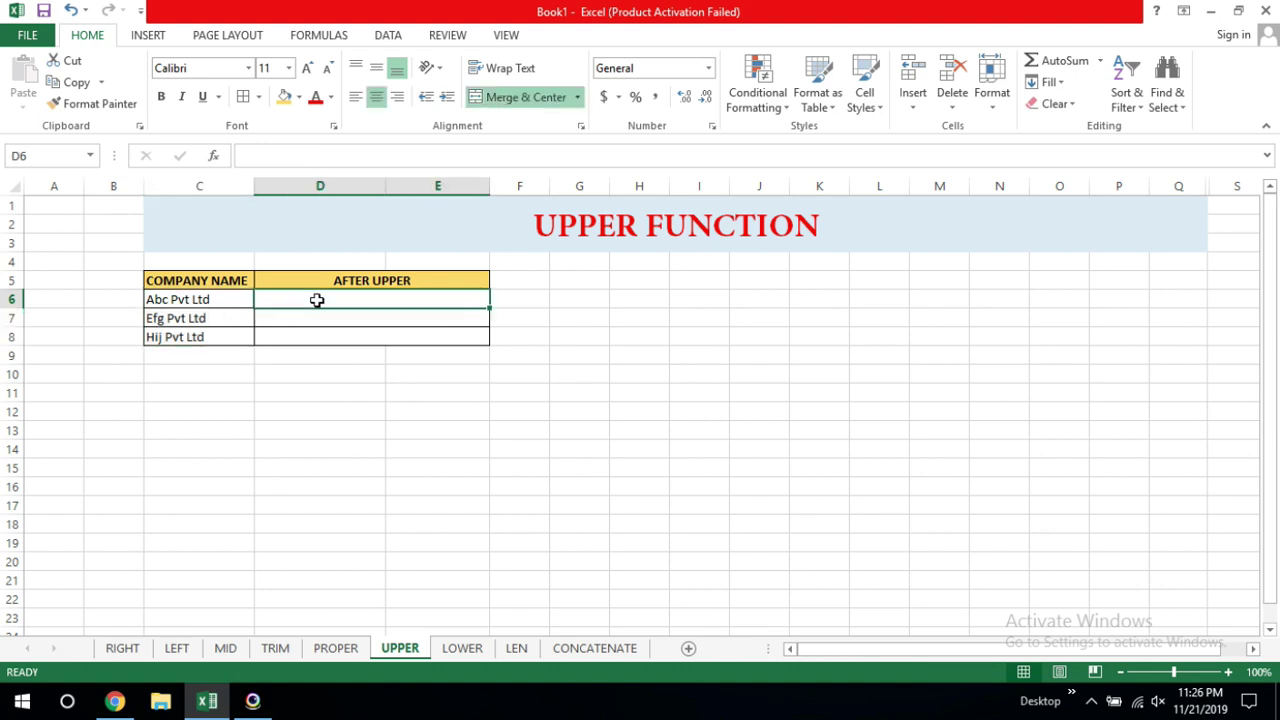
pyautogui.write('=')
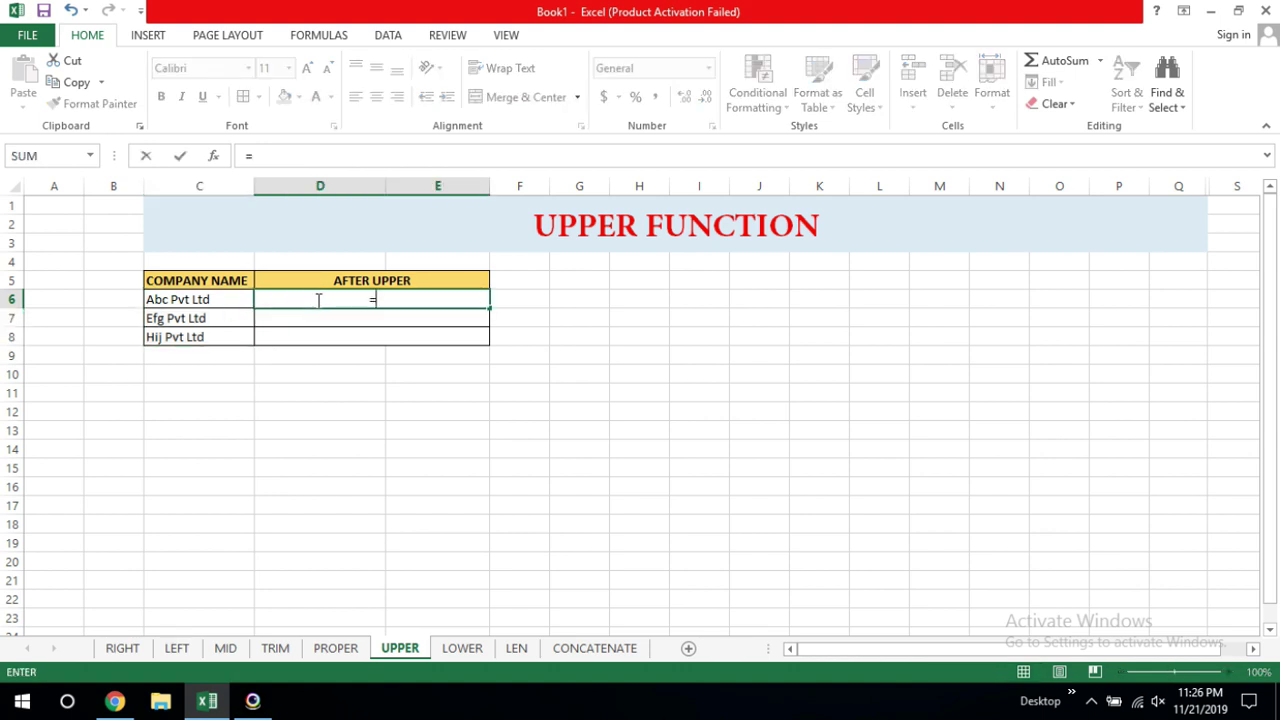
pyautogui.write('UPP')
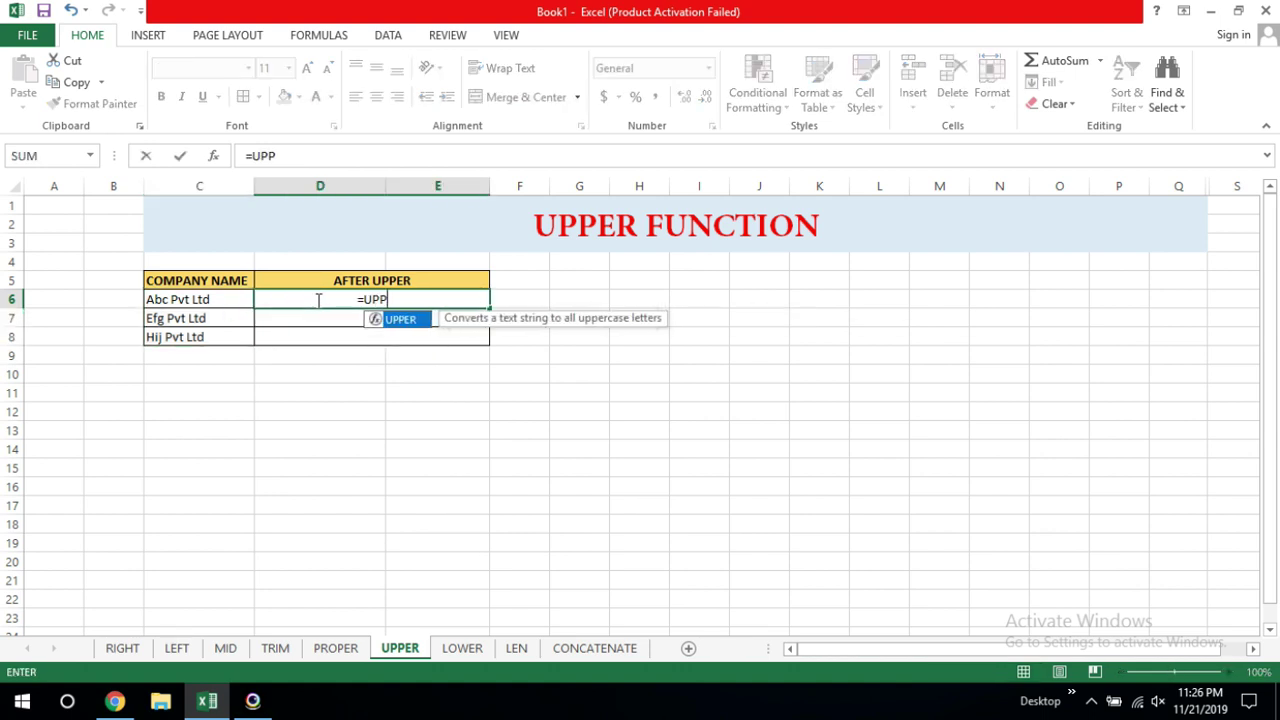
pyautogui.write('ER(')
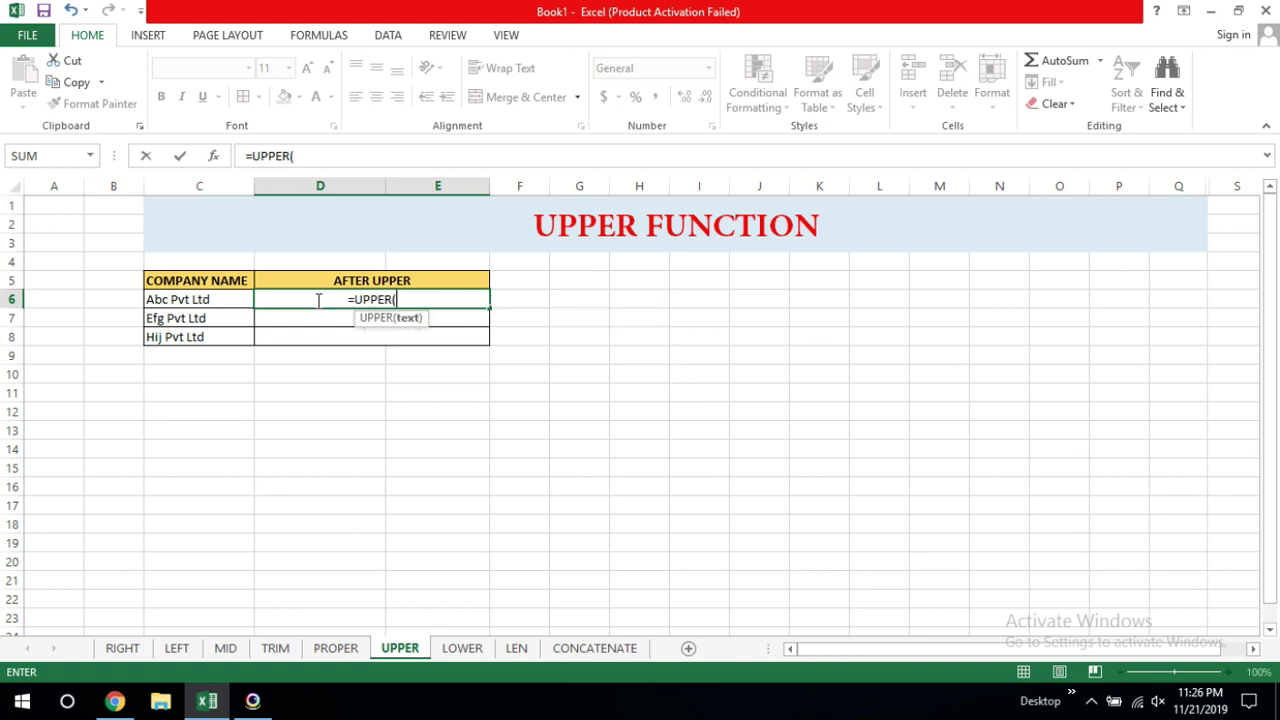
pyautogui.click(237, 298)
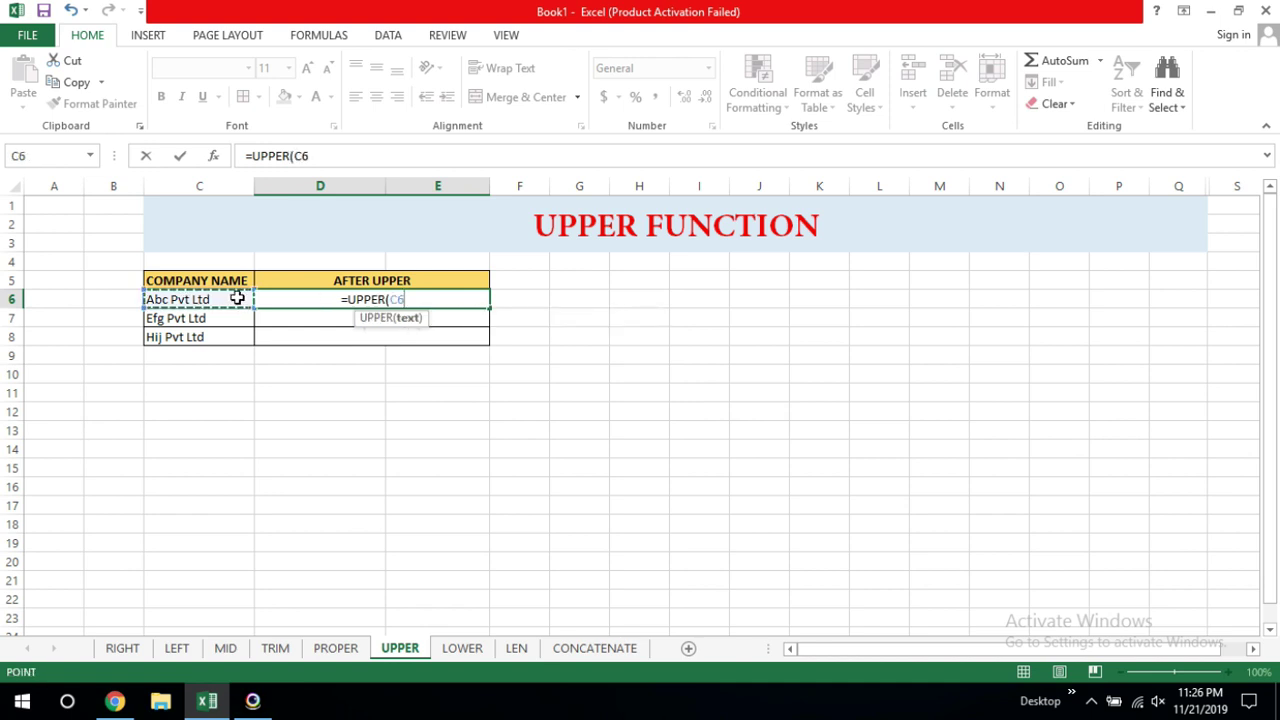
pyautogui.write(')')
pyautogui.press('Return')
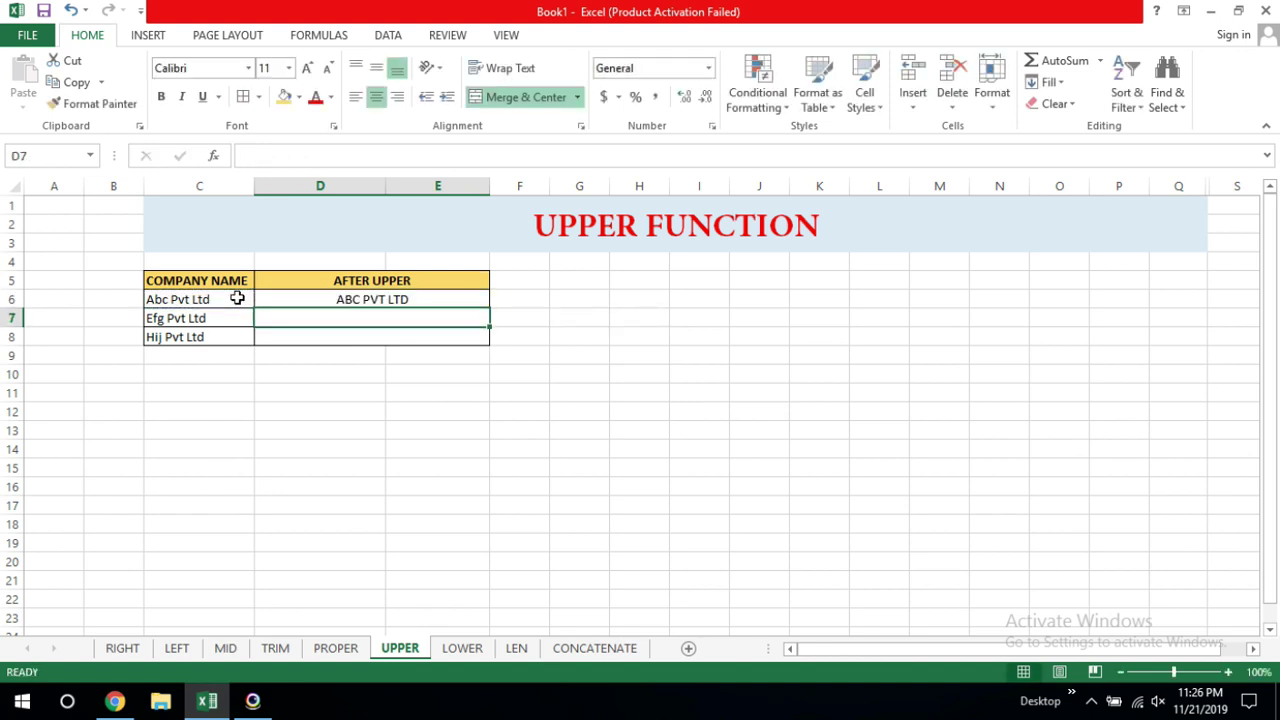
pyautogui.click(411, 301)
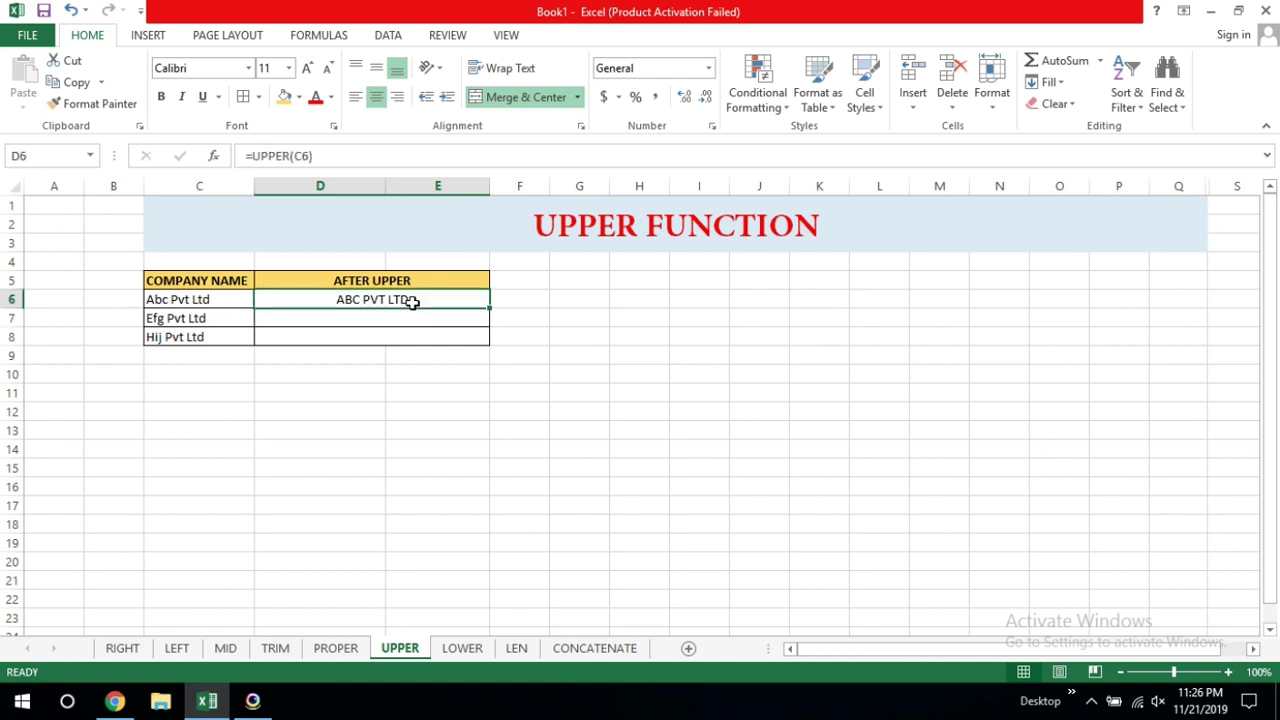
pyautogui.moveTo(489, 308); pyautogui.dragTo(487, 350)
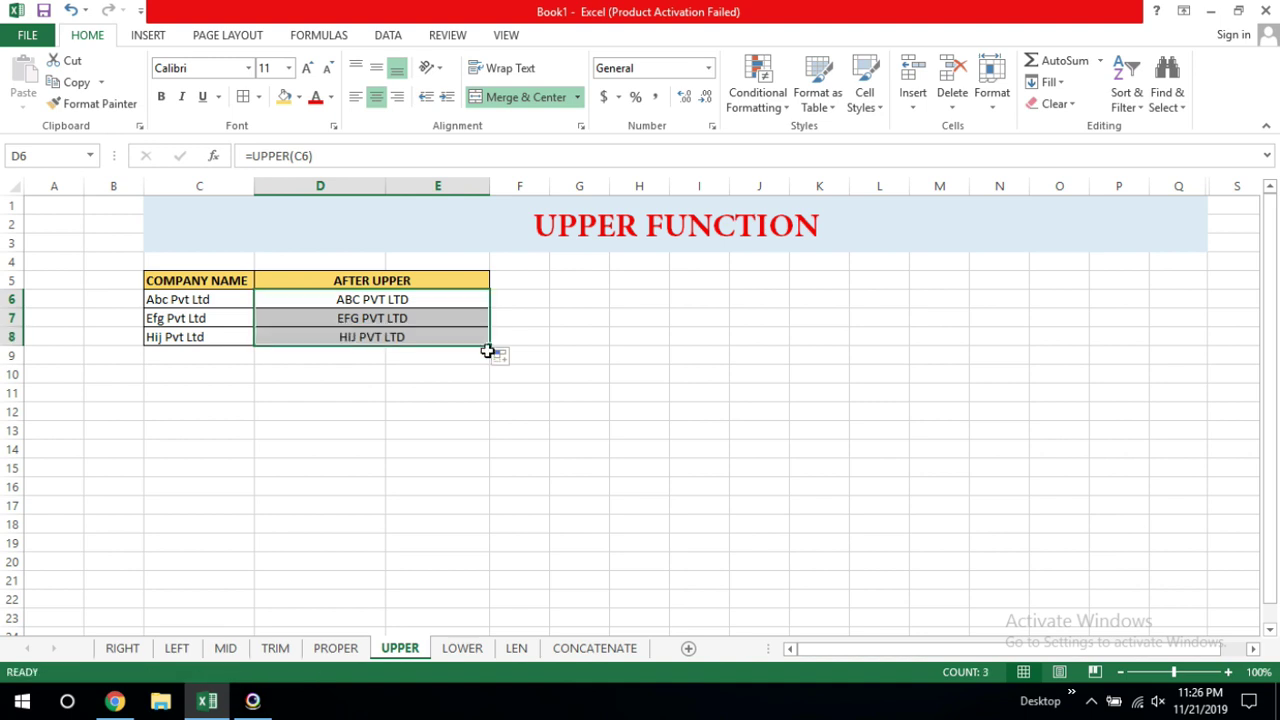
pyautogui.click(532, 418)
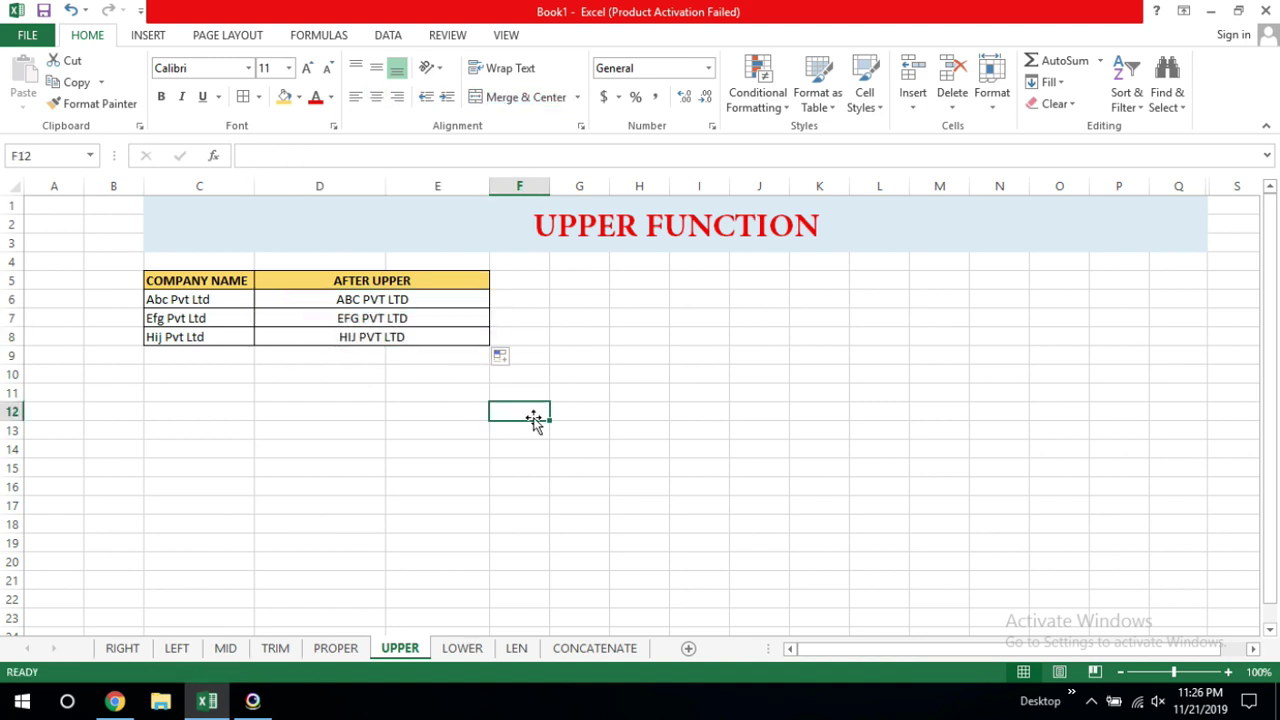
# On the LOWER sheet, enter =LOWER(C6) in D6 and fill to D8, giving abc pvt ltd, efg pvt ltd, hij pvt ltd
pyautogui.click(462, 648)
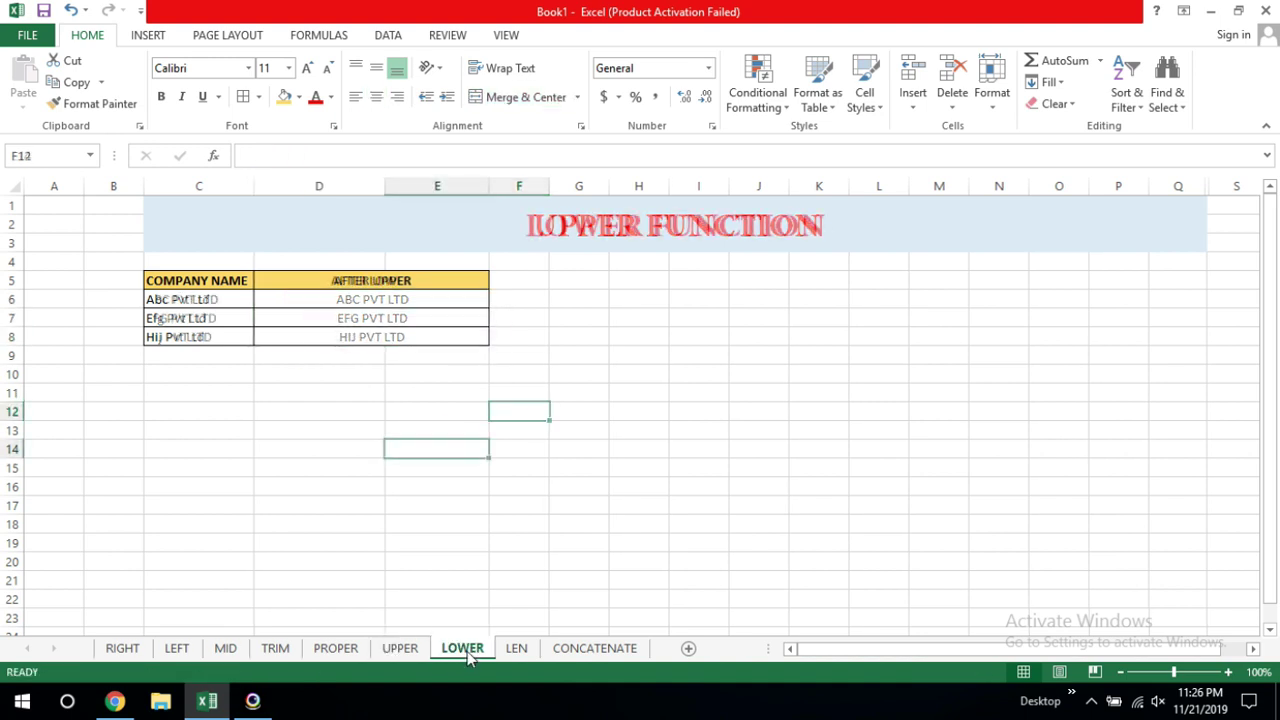
pyautogui.moveTo(200, 299); pyautogui.dragTo(205, 340)
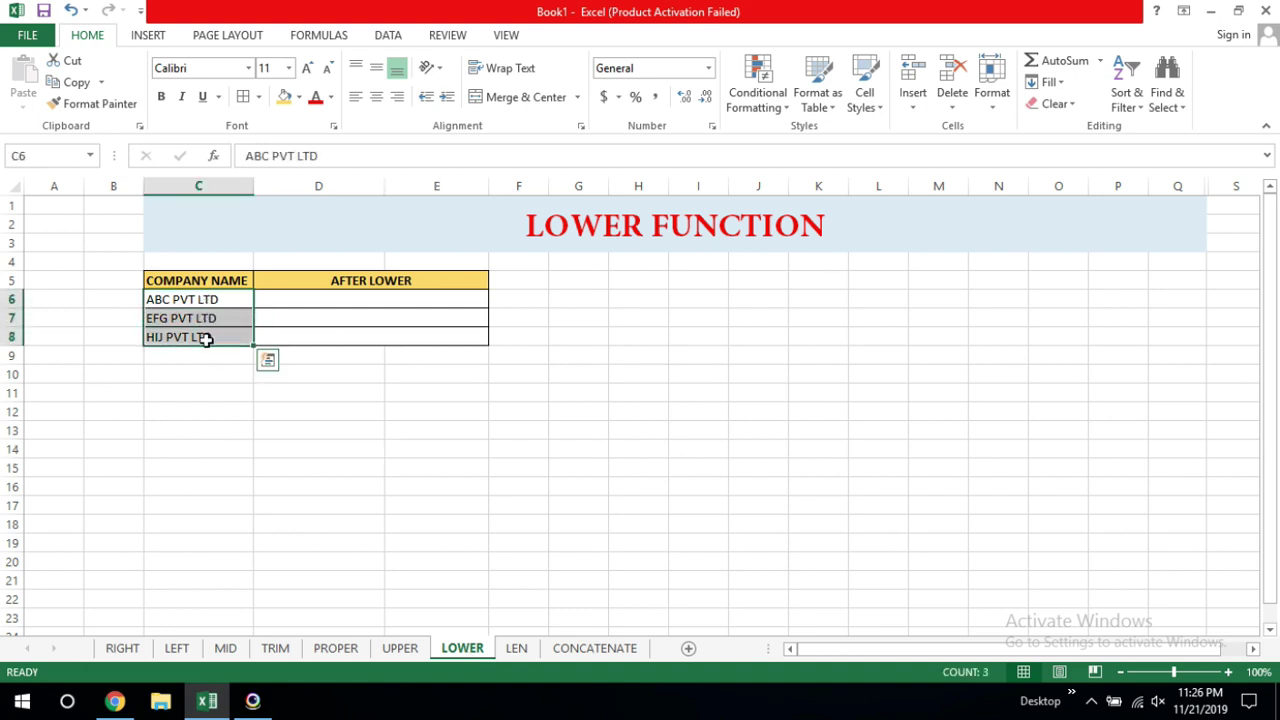
pyautogui.click(325, 298)
pyautogui.write('=L')
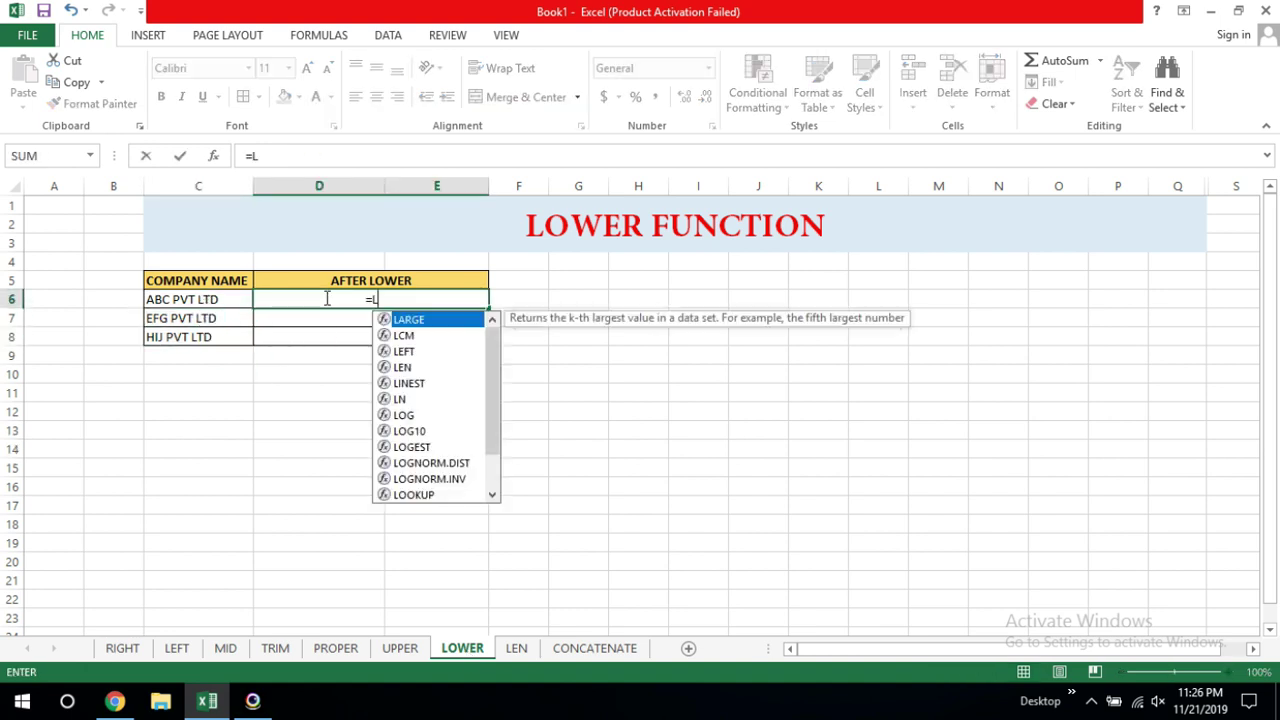
pyautogui.write('OWER')
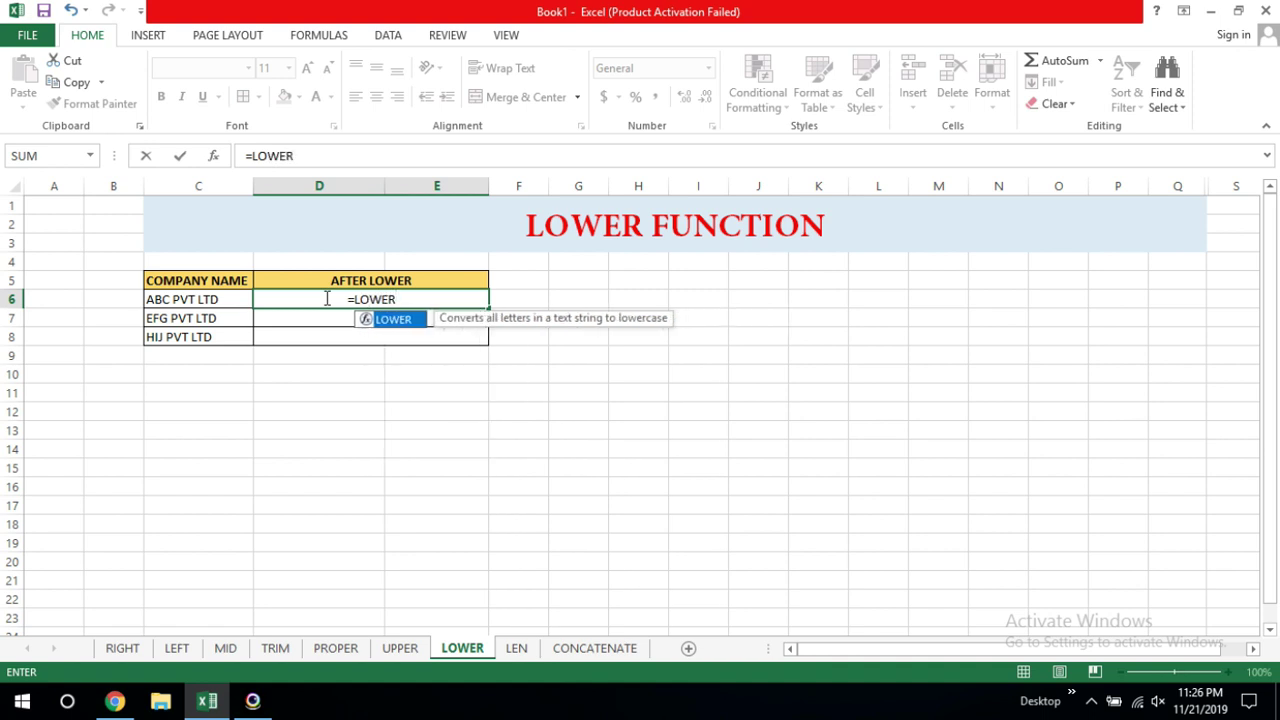
pyautogui.write('9')
pyautogui.press('BackSpace')
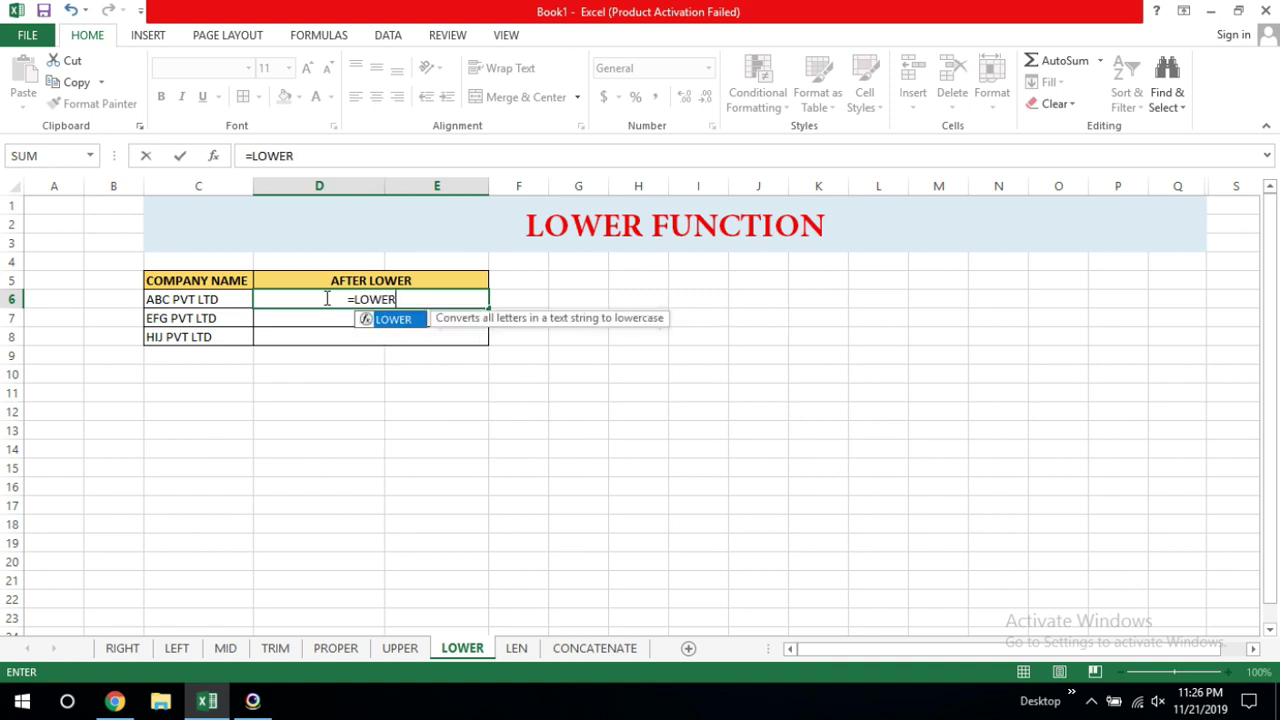
pyautogui.write('(')
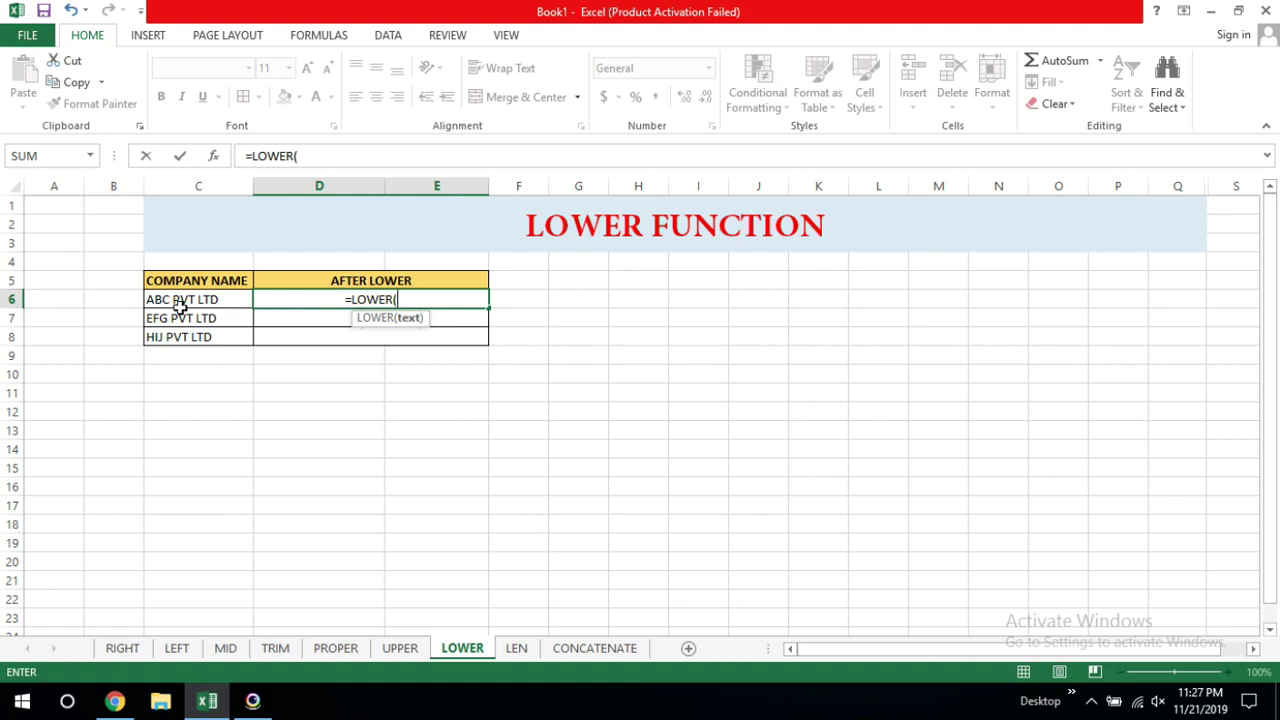
pyautogui.click(180, 301)
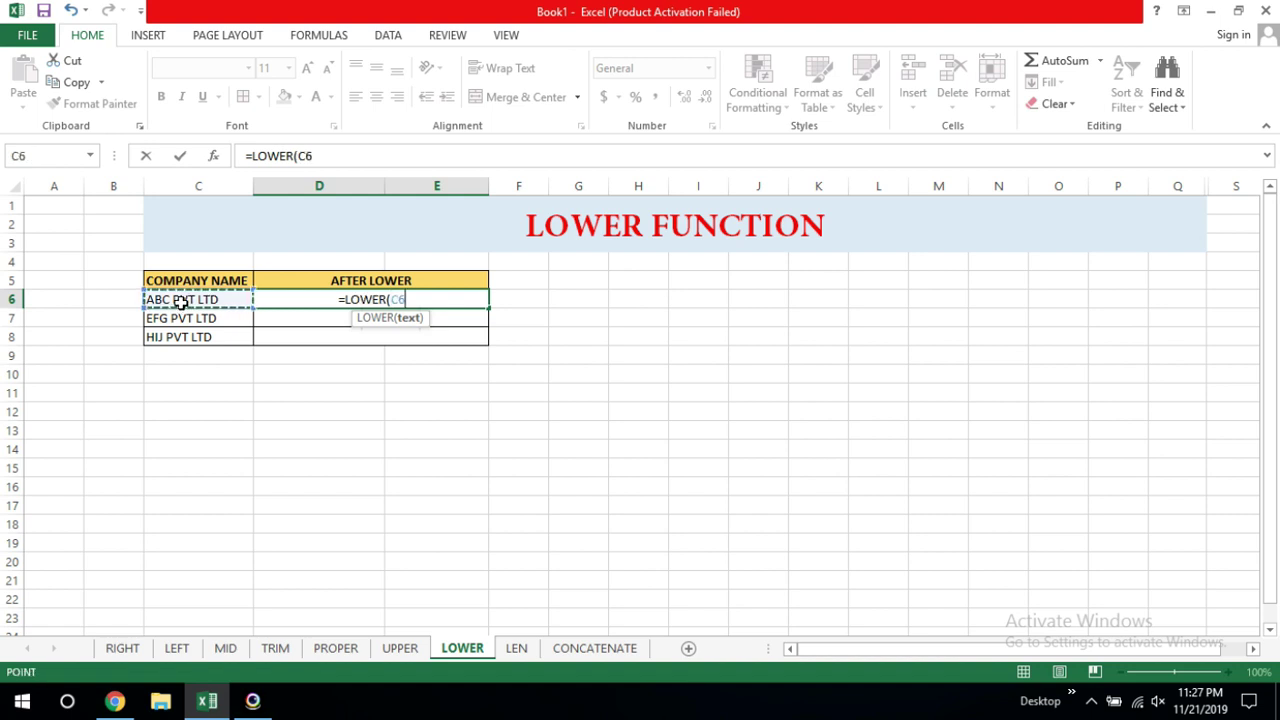
pyautogui.write(')')
pyautogui.press('Return')
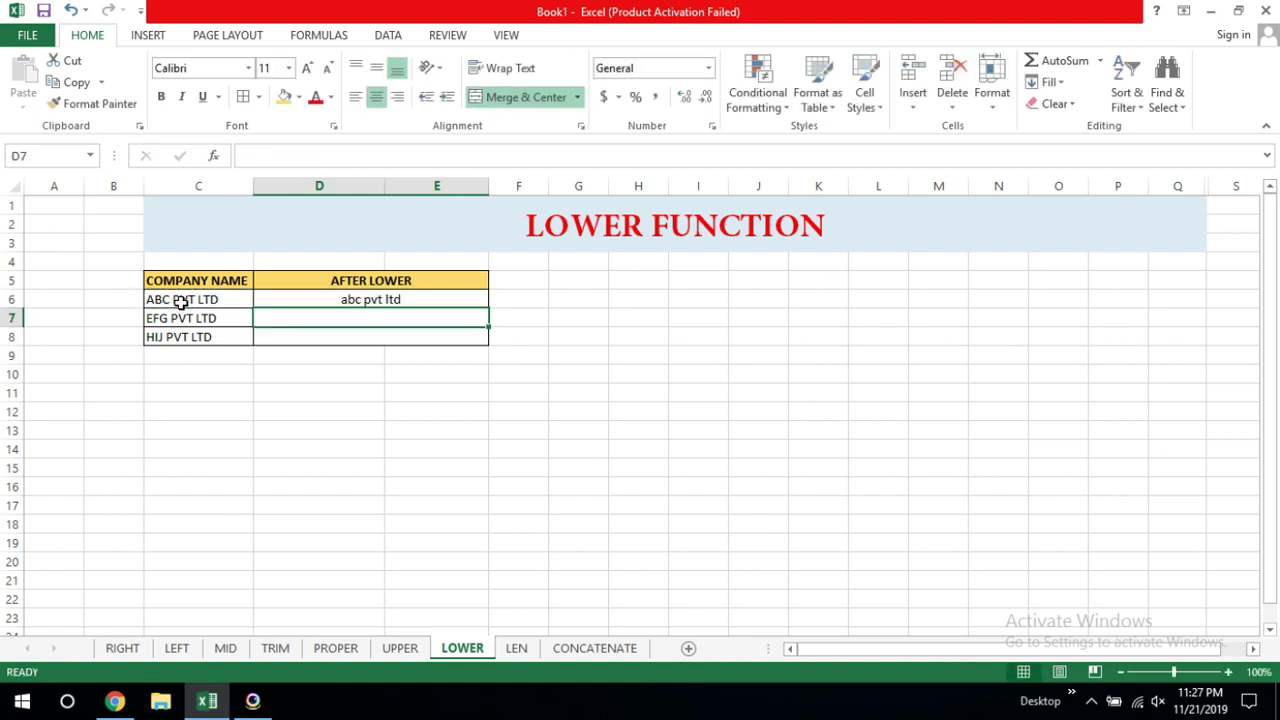
pyautogui.click(359, 302)
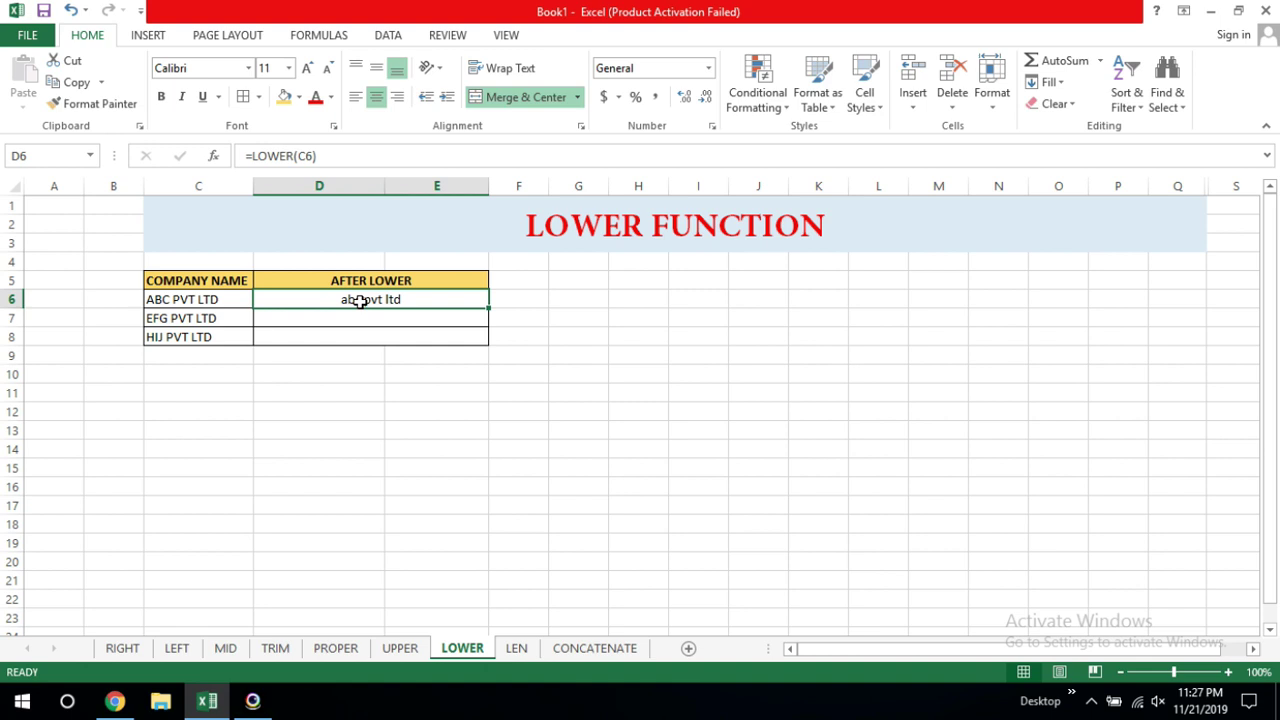
pyautogui.moveTo(488, 308); pyautogui.dragTo(484, 337)
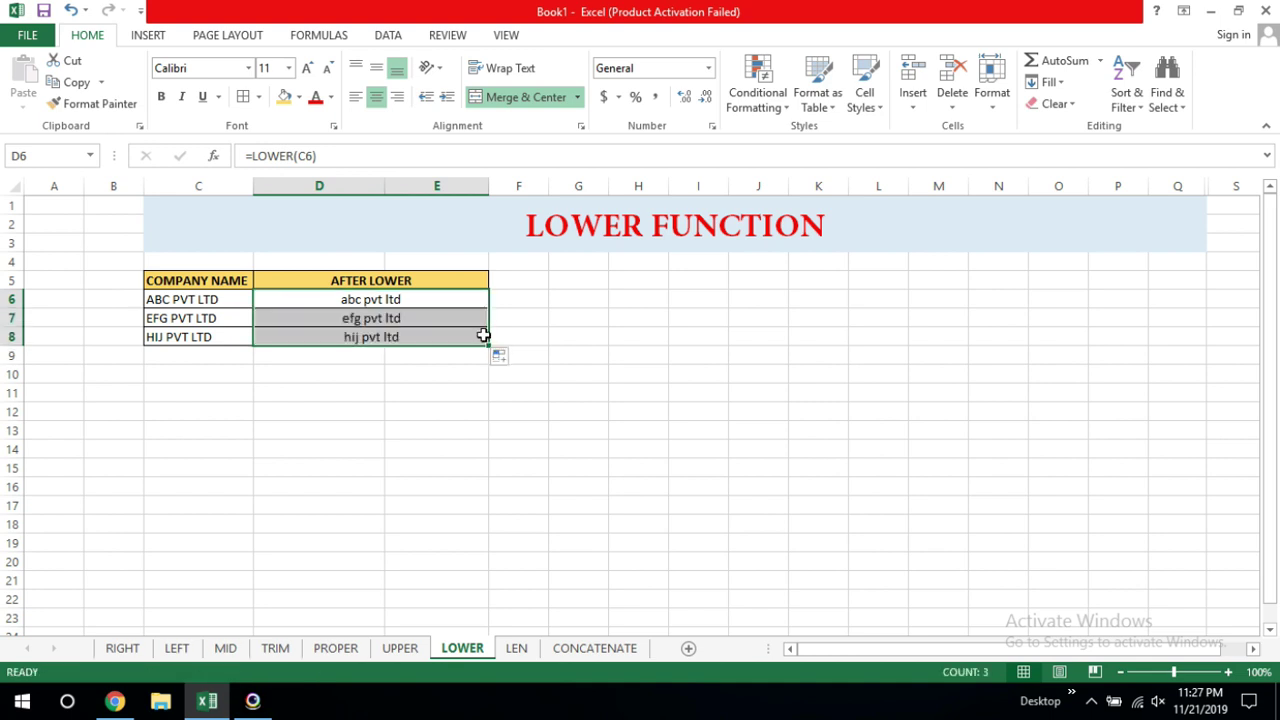
pyautogui.click(517, 648)
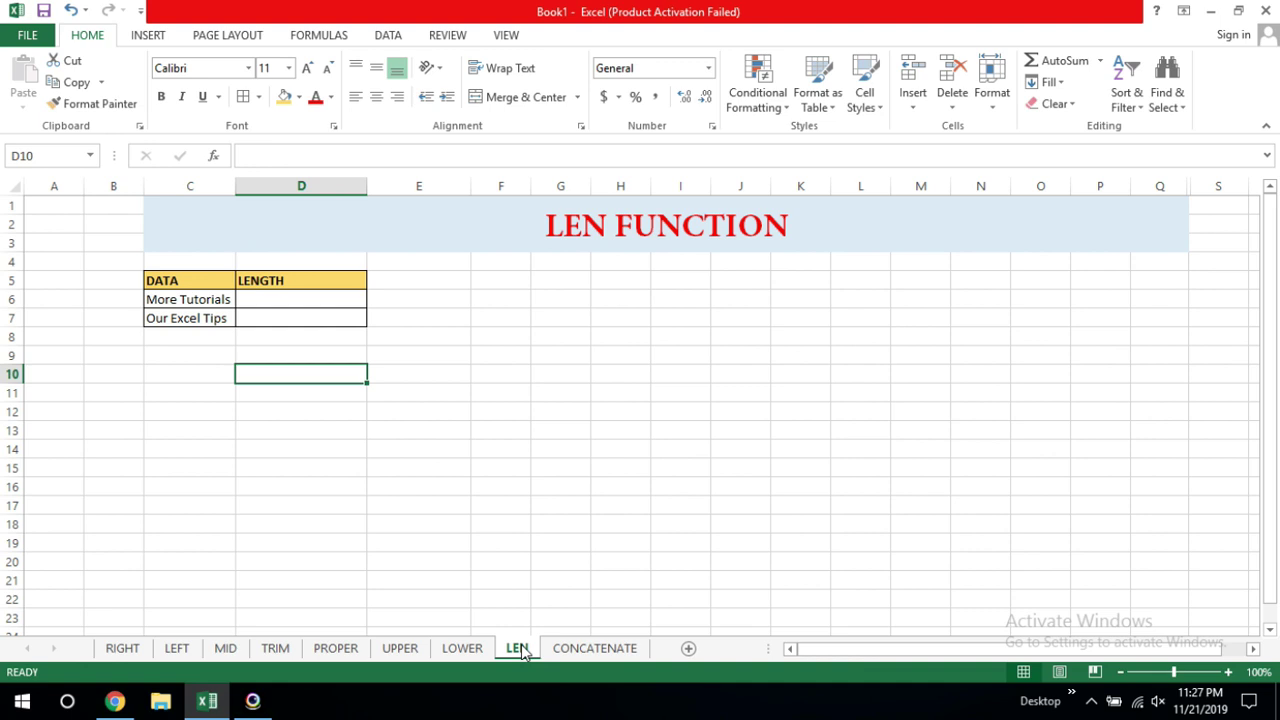
# Enter =LEN(C6) in D6 and copy it to D7, returning a length of 14 for both entries
pyautogui.moveTo(186, 300); pyautogui.dragTo(184, 313)
pyautogui.click(182, 315)
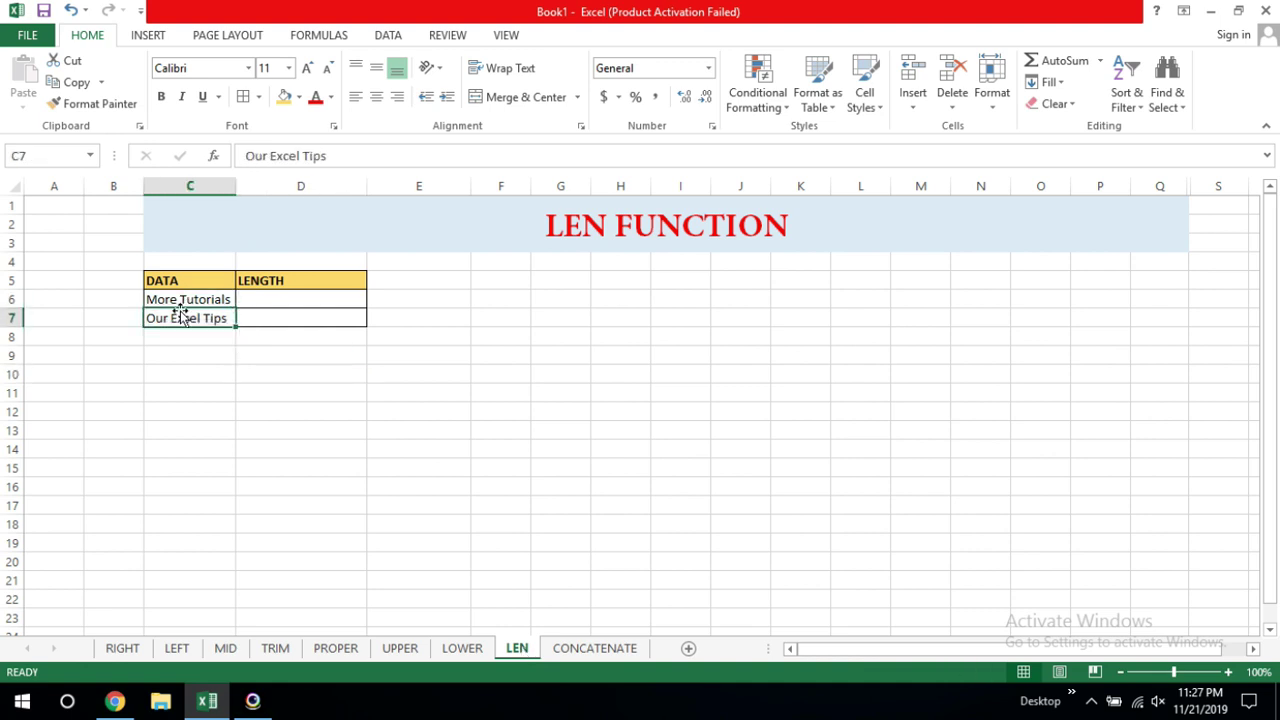
pyautogui.click(187, 299)
pyautogui.click(257, 299)
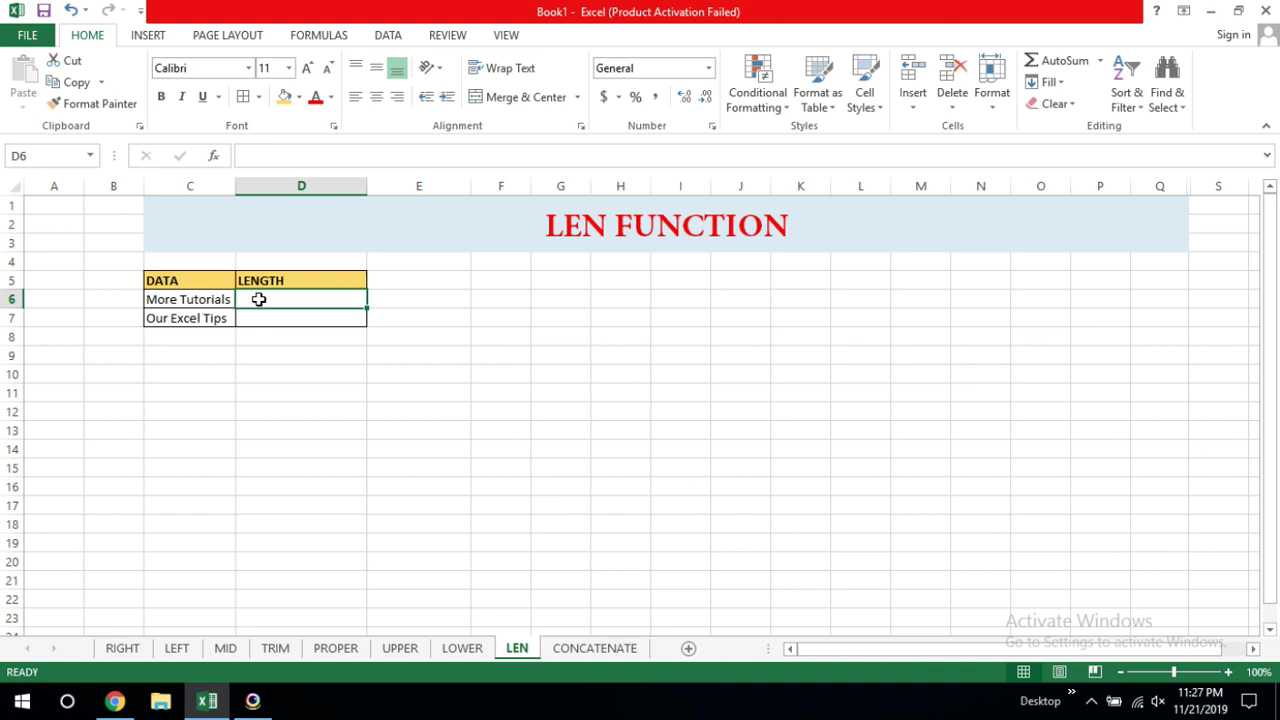
pyautogui.write('=LE')
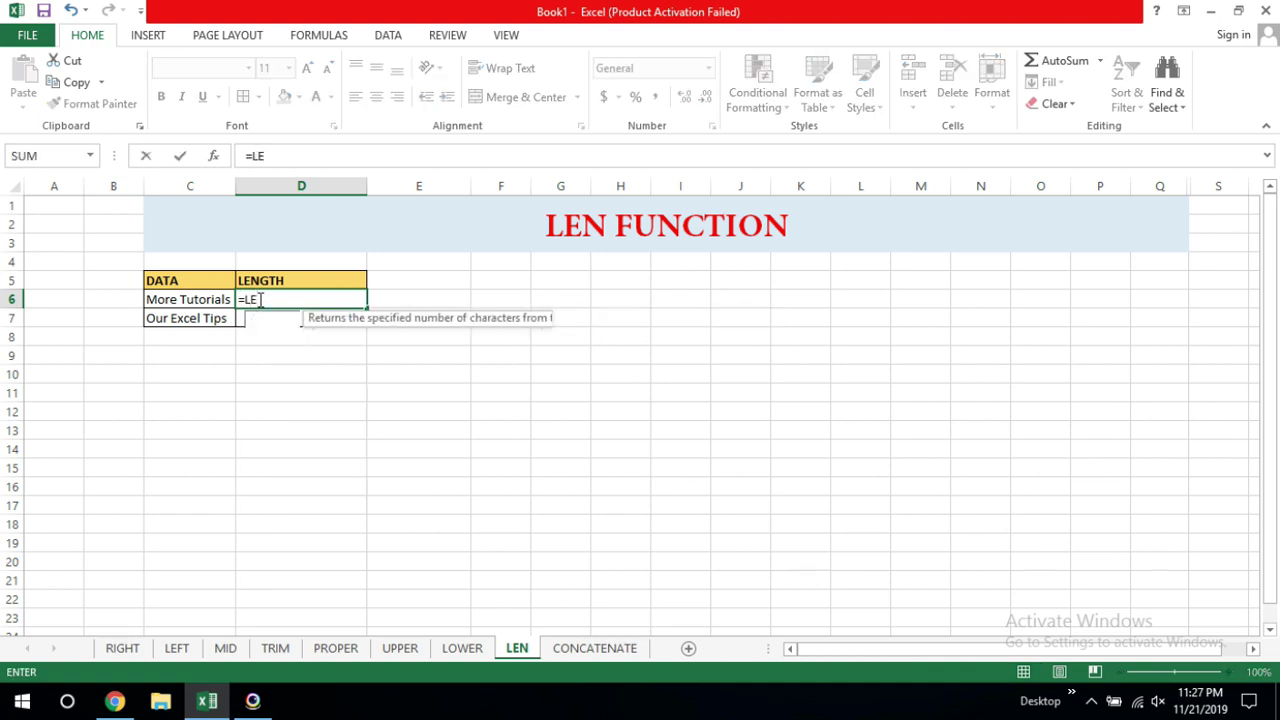
pyautogui.write('N(')
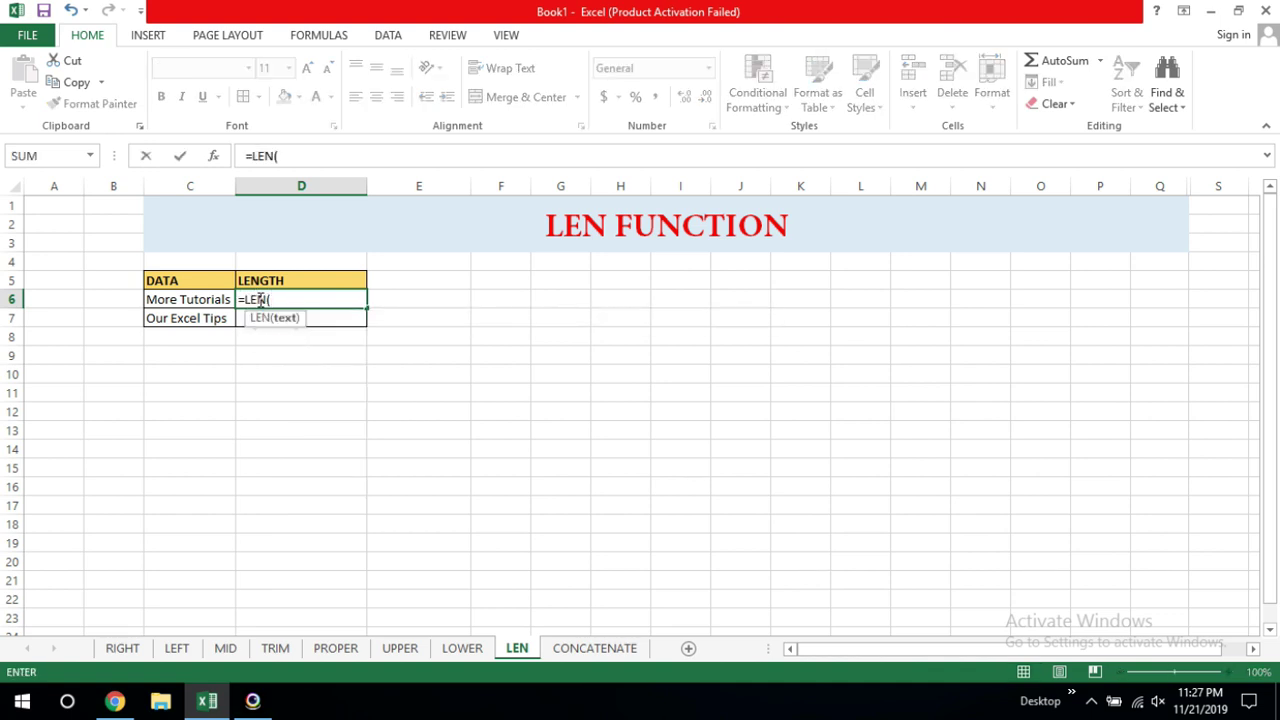
pyautogui.click(213, 299)
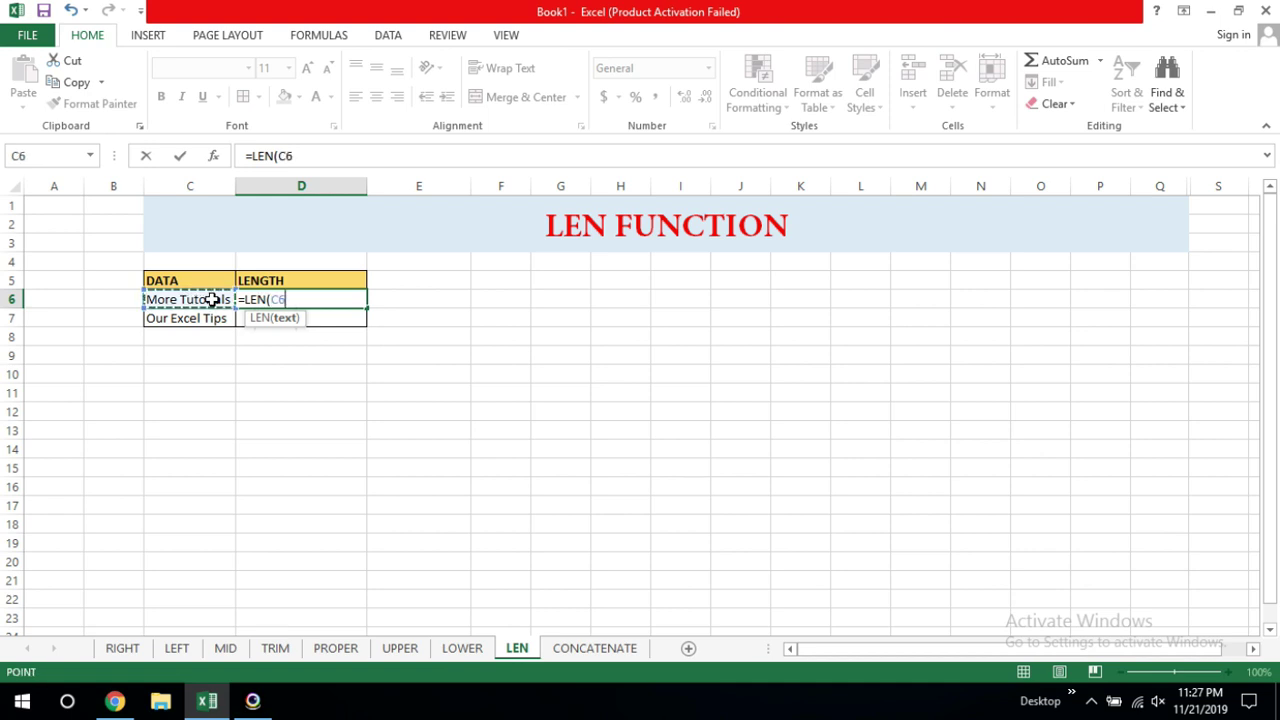
pyautogui.press('Return')
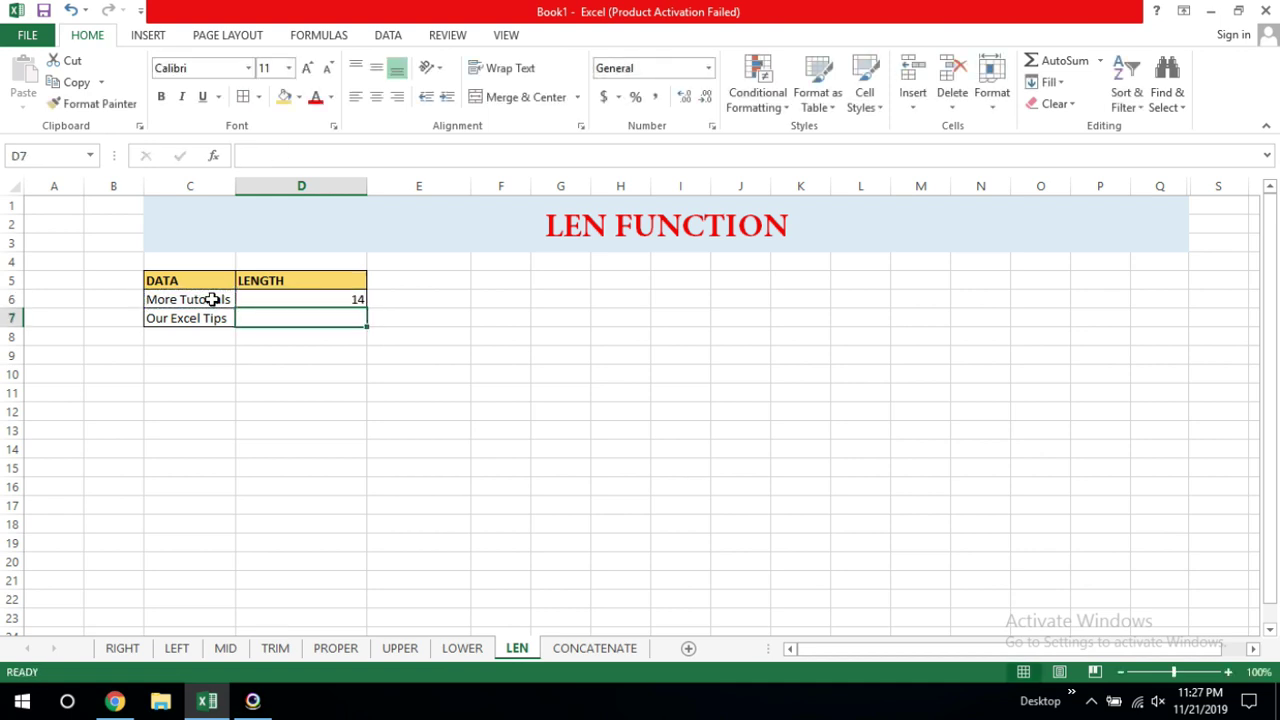
pyautogui.click(314, 302)
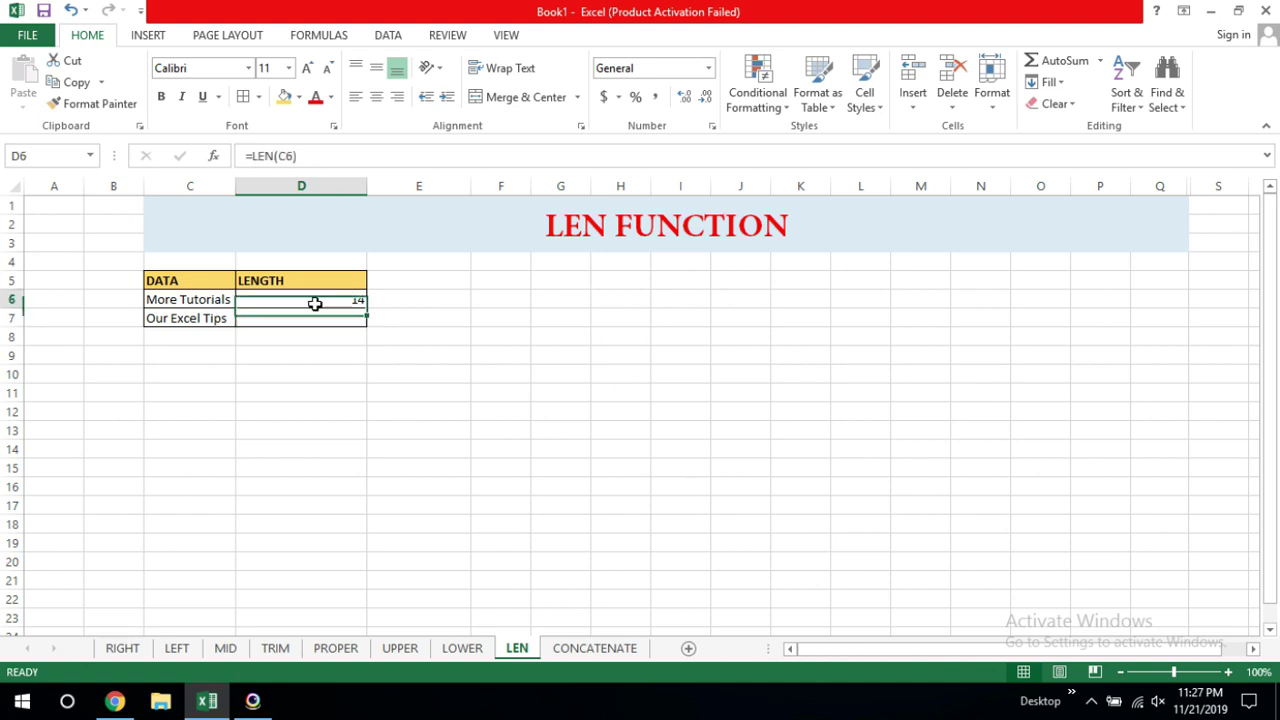
pyautogui.moveTo(366, 308); pyautogui.dragTo(363, 318)
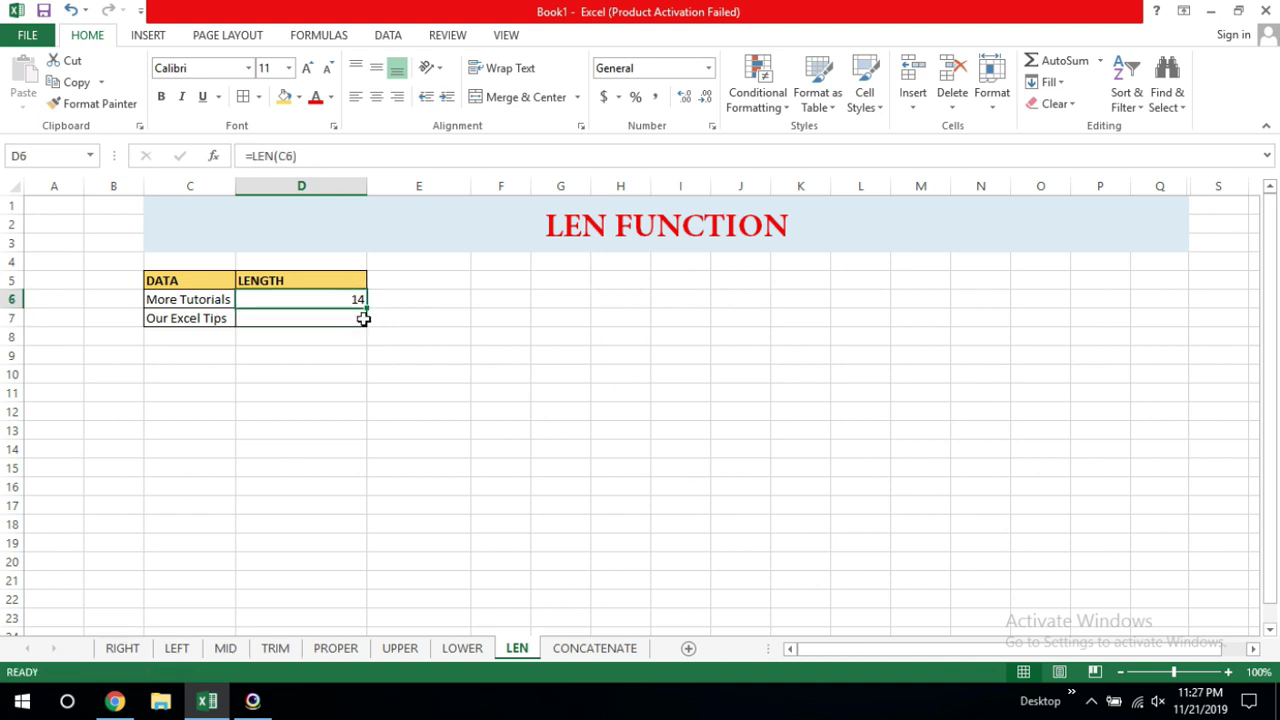
pyautogui.click(464, 358)
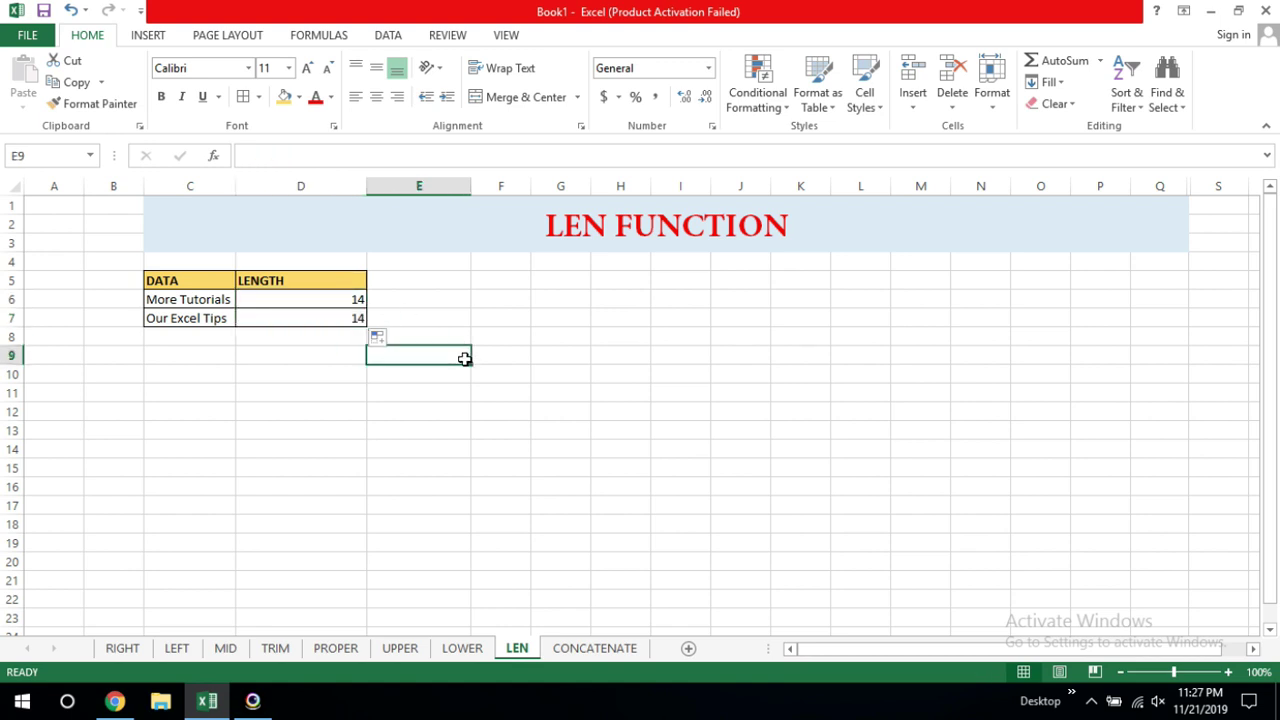
pyautogui.click(215, 317)
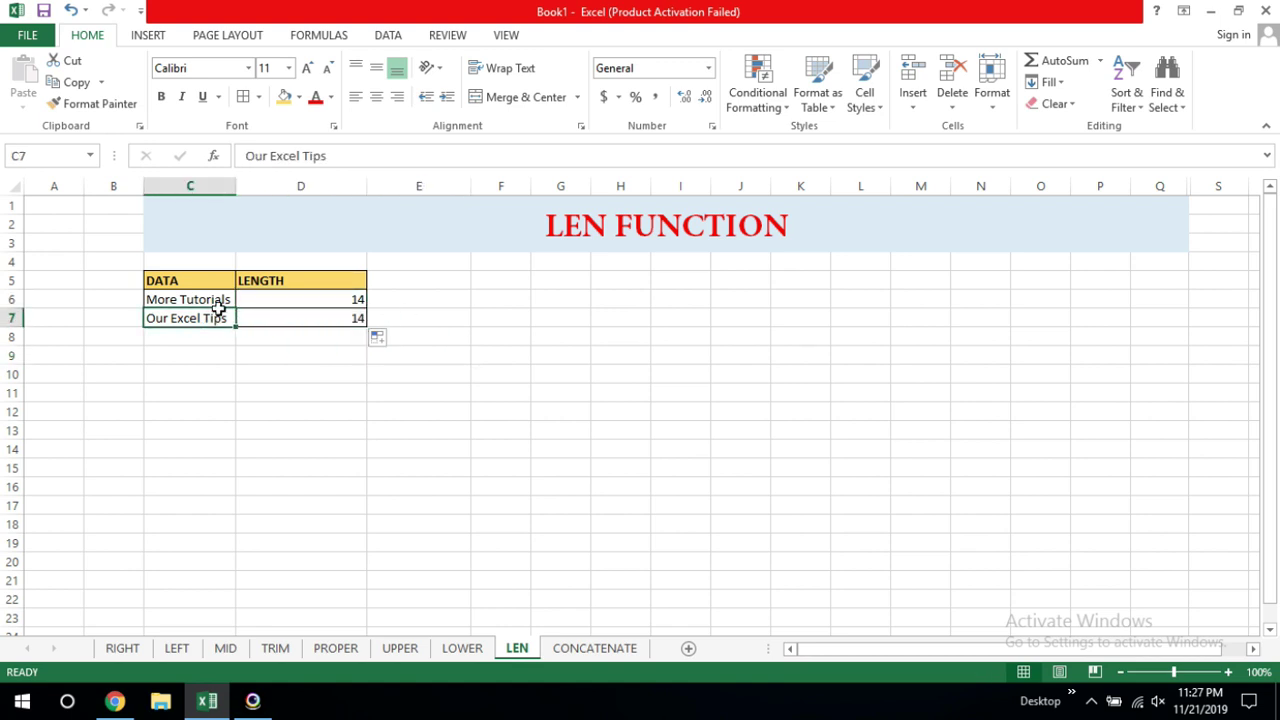
# Change C7 to 'Our Excel Tips MORE' so its length updates to 19
pyautogui.click(348, 151)
pyautogui.write('M')
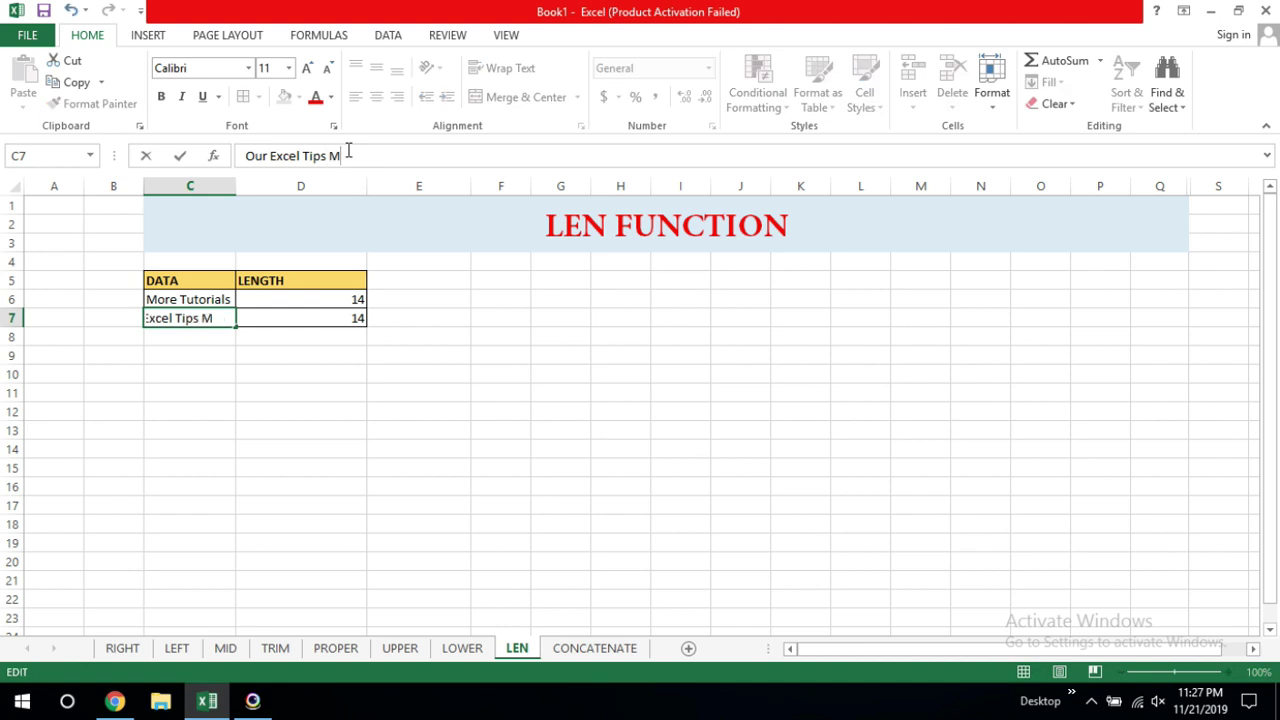
pyautogui.write('ORE')
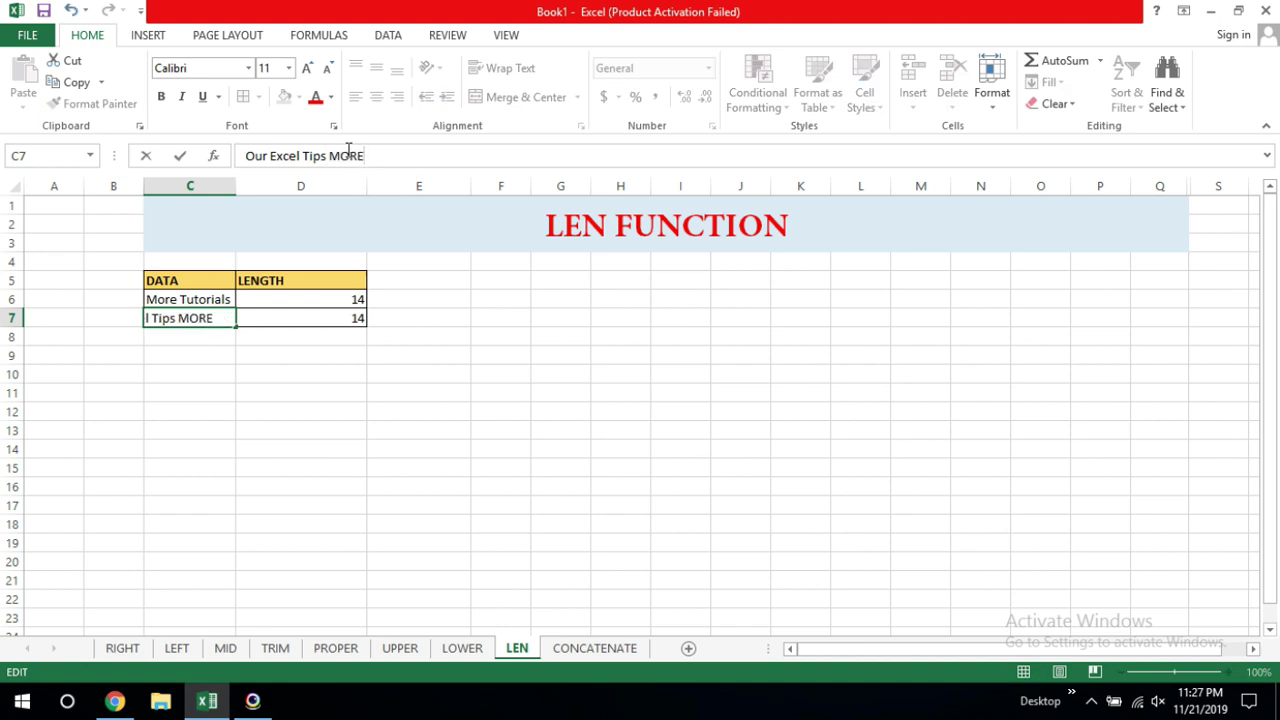
pyautogui.press('Return')
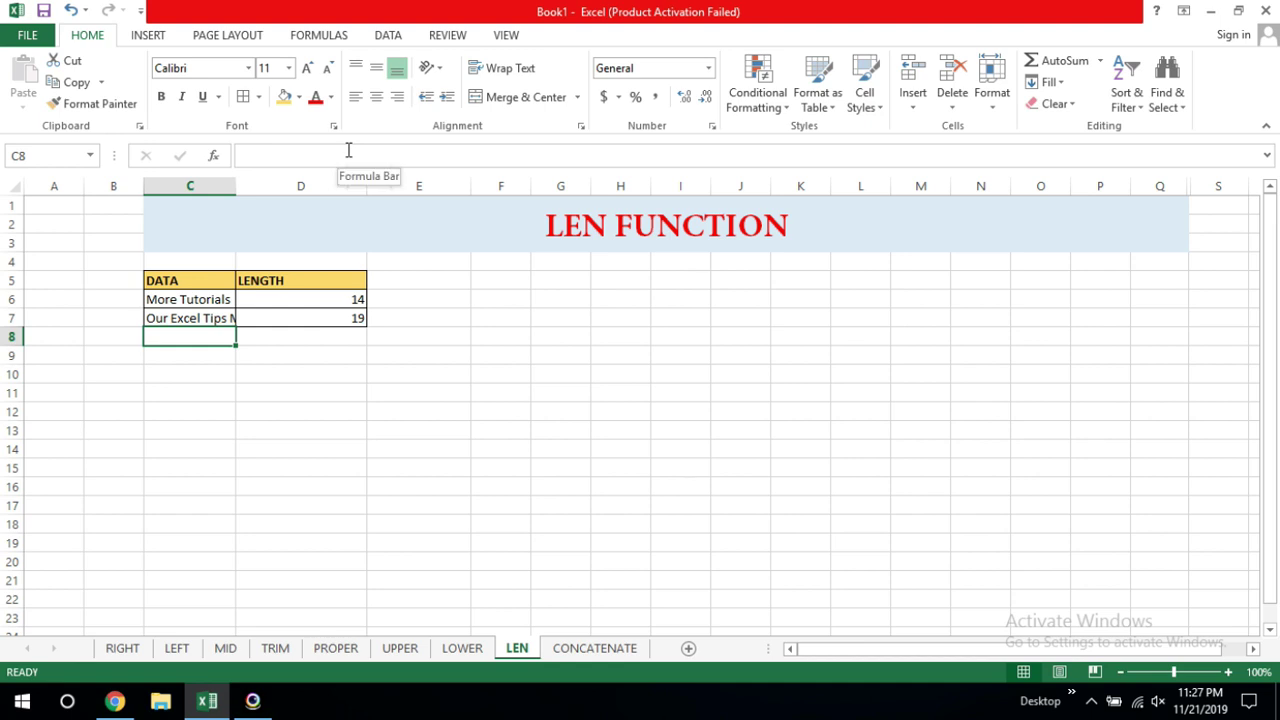
# On the CONCATENATE sheet, widen column F and enter =CONCATENATE(D6,E6) in F6, showing ABCPVT LTD
pyautogui.click(594, 649)
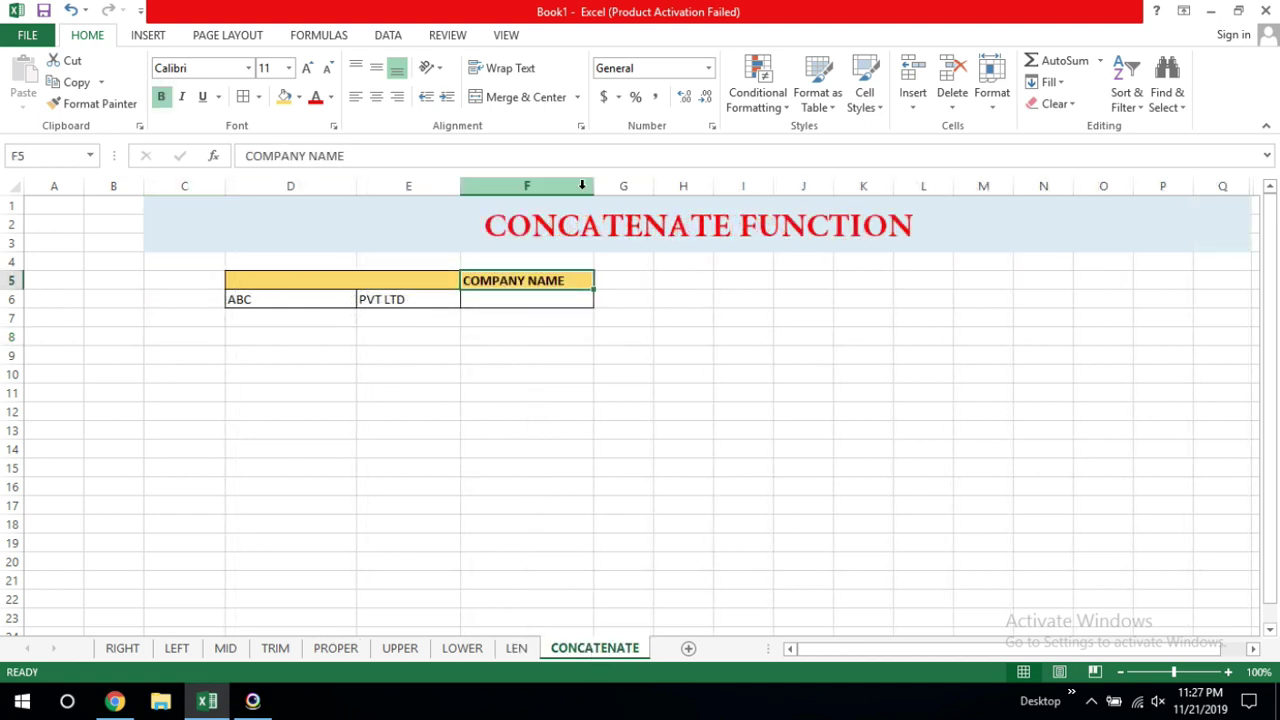
pyautogui.moveTo(594, 187); pyautogui.dragTo(621, 192)
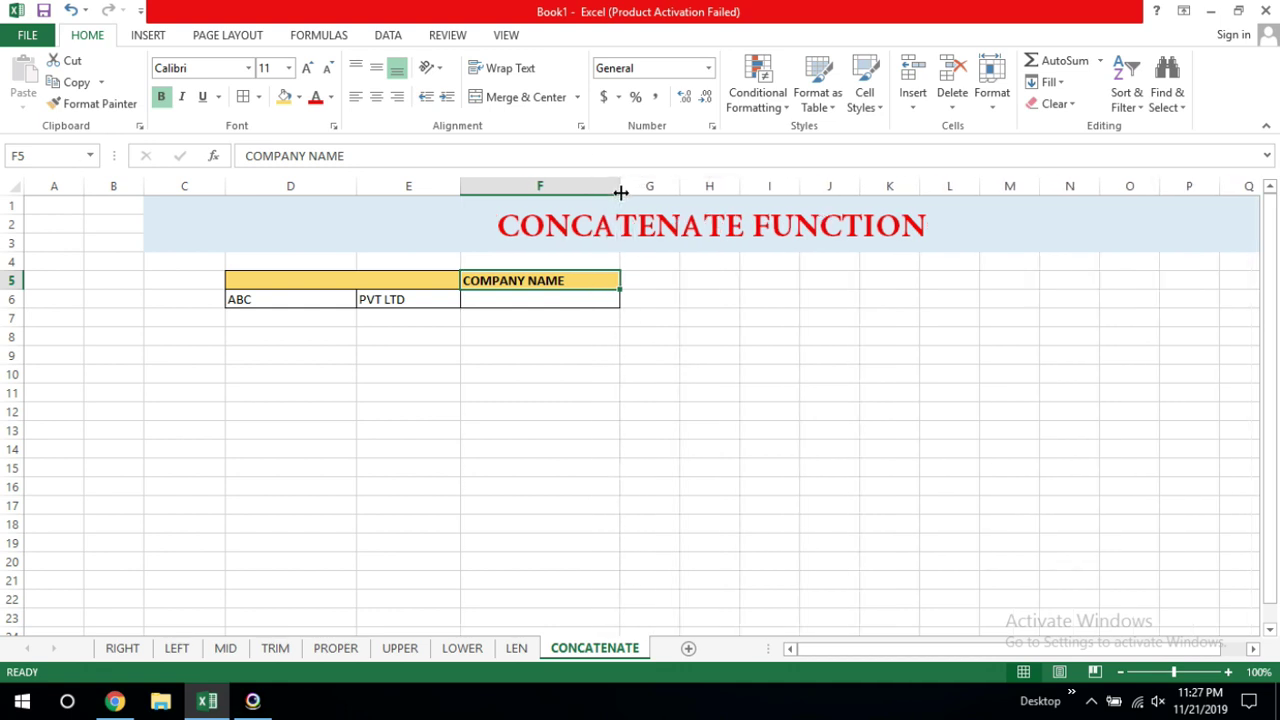
pyautogui.click(517, 300)
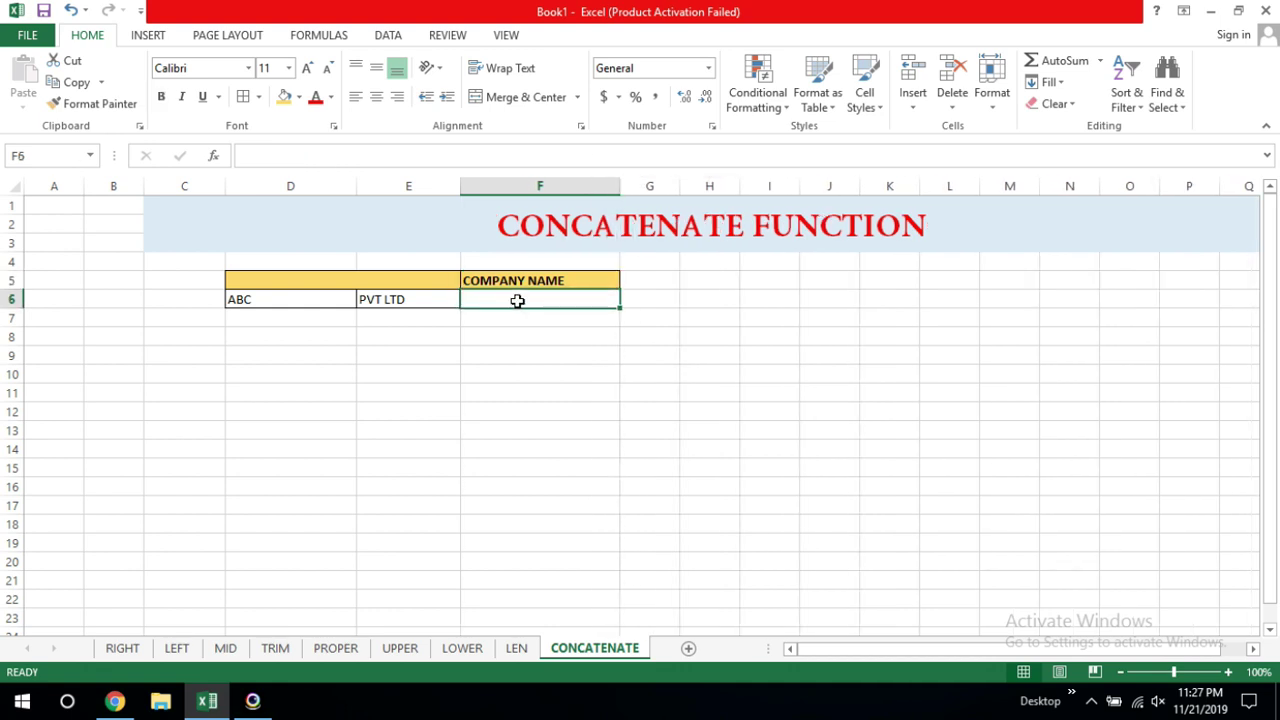
pyautogui.click(335, 302)
pyautogui.click(385, 297)
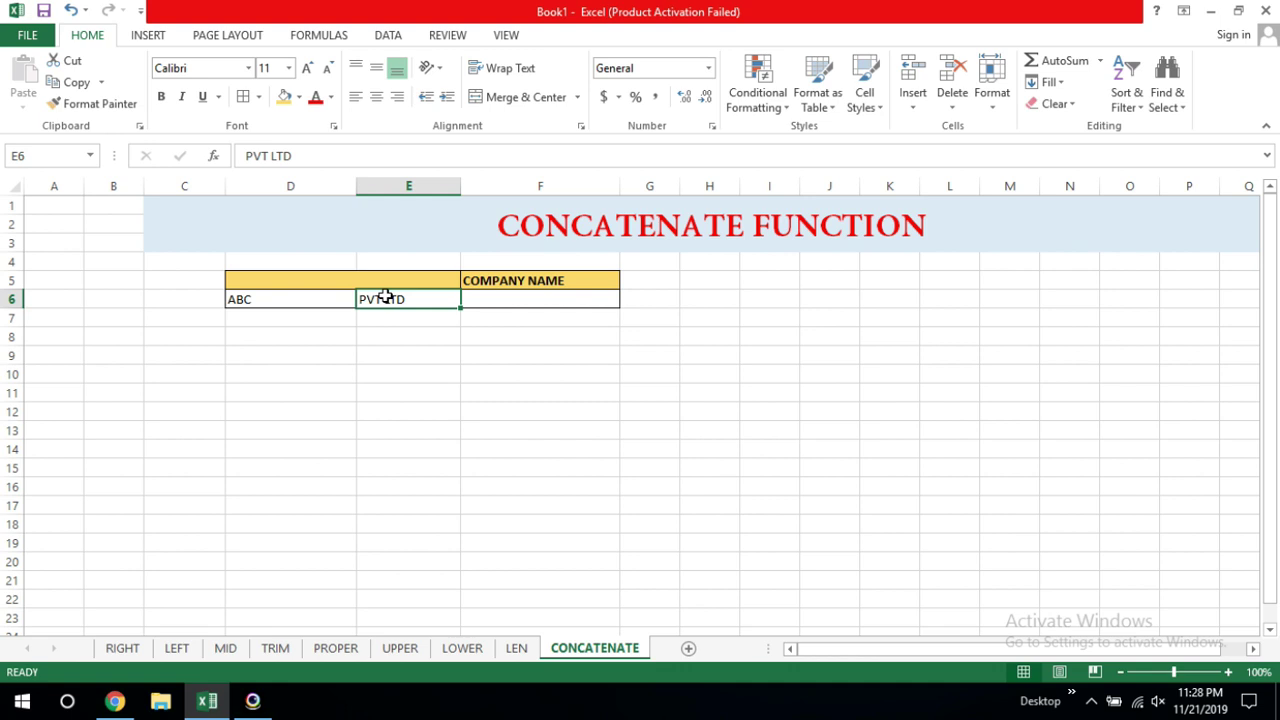
pyautogui.click(538, 302)
pyautogui.write('=')
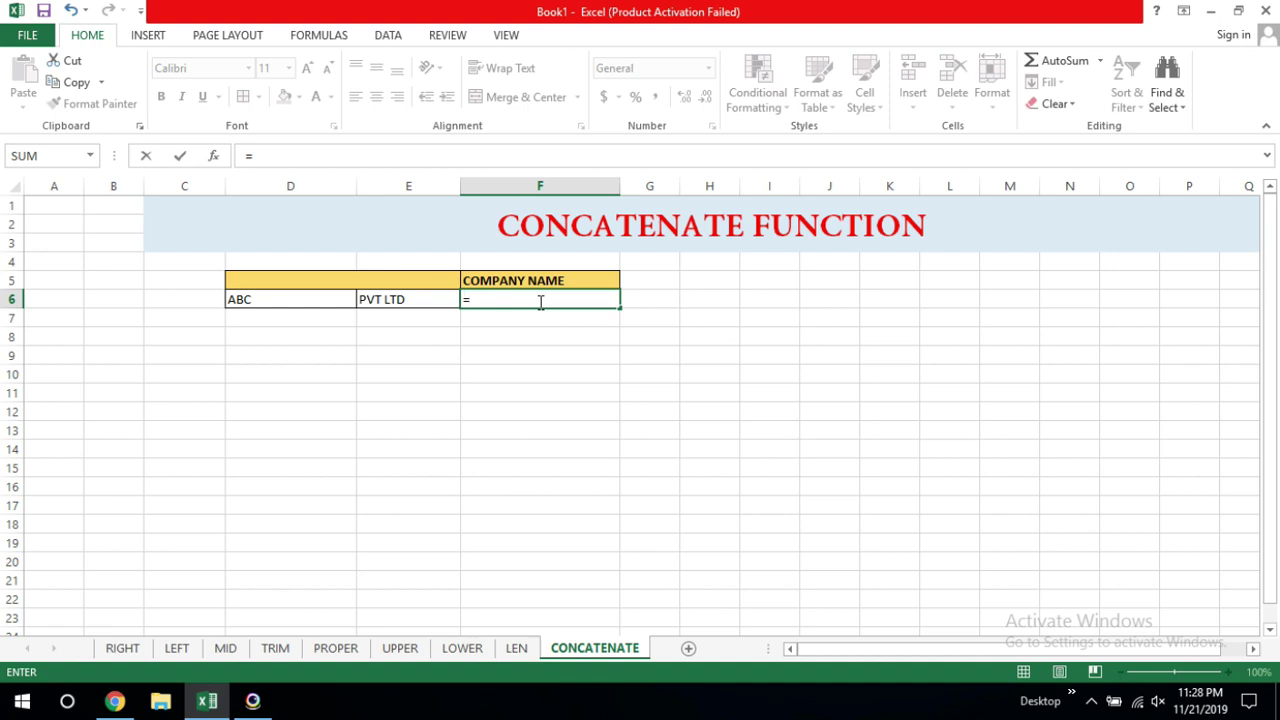
pyautogui.write('CON')
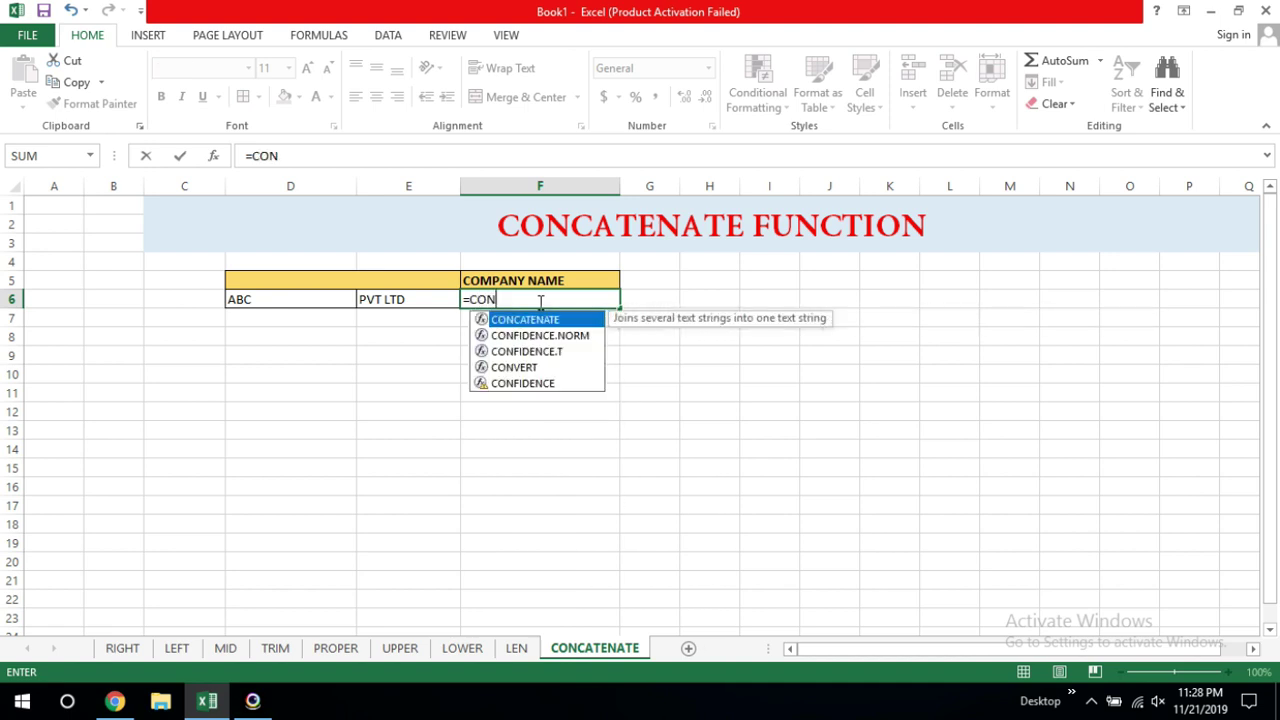
pyautogui.write('C')
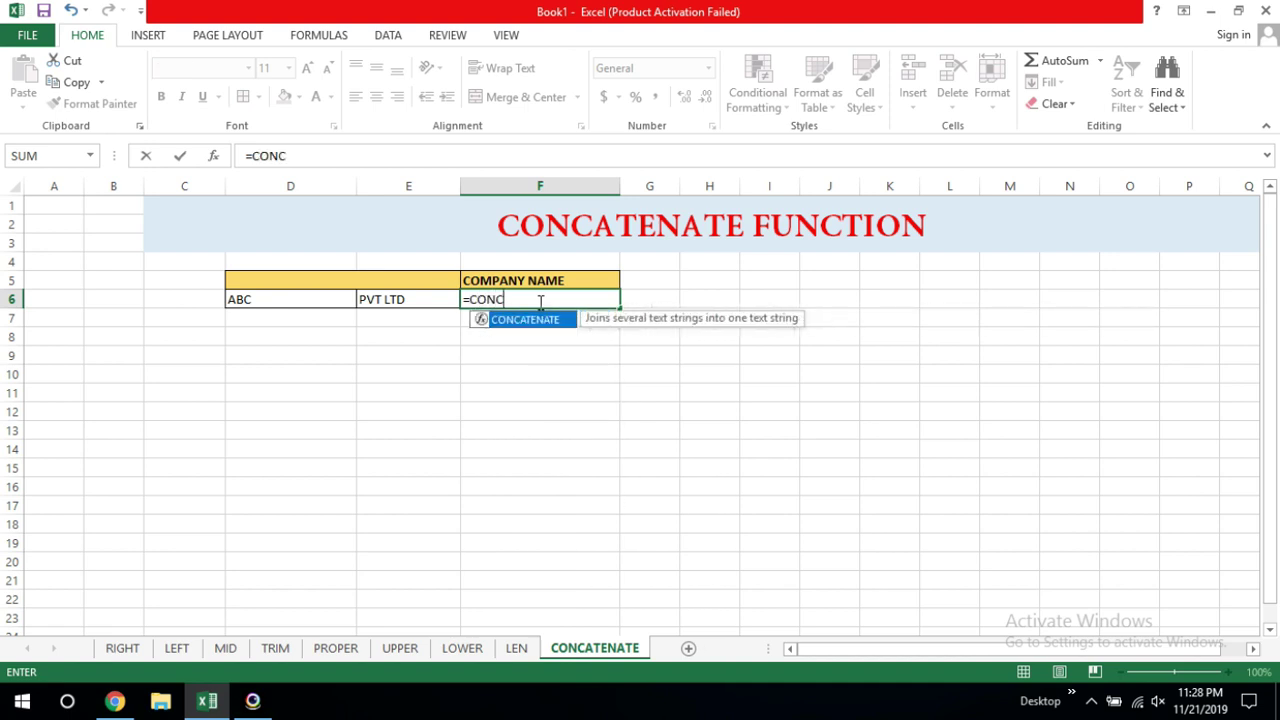
pyautogui.write('ATE')
pyautogui.write('NATE')
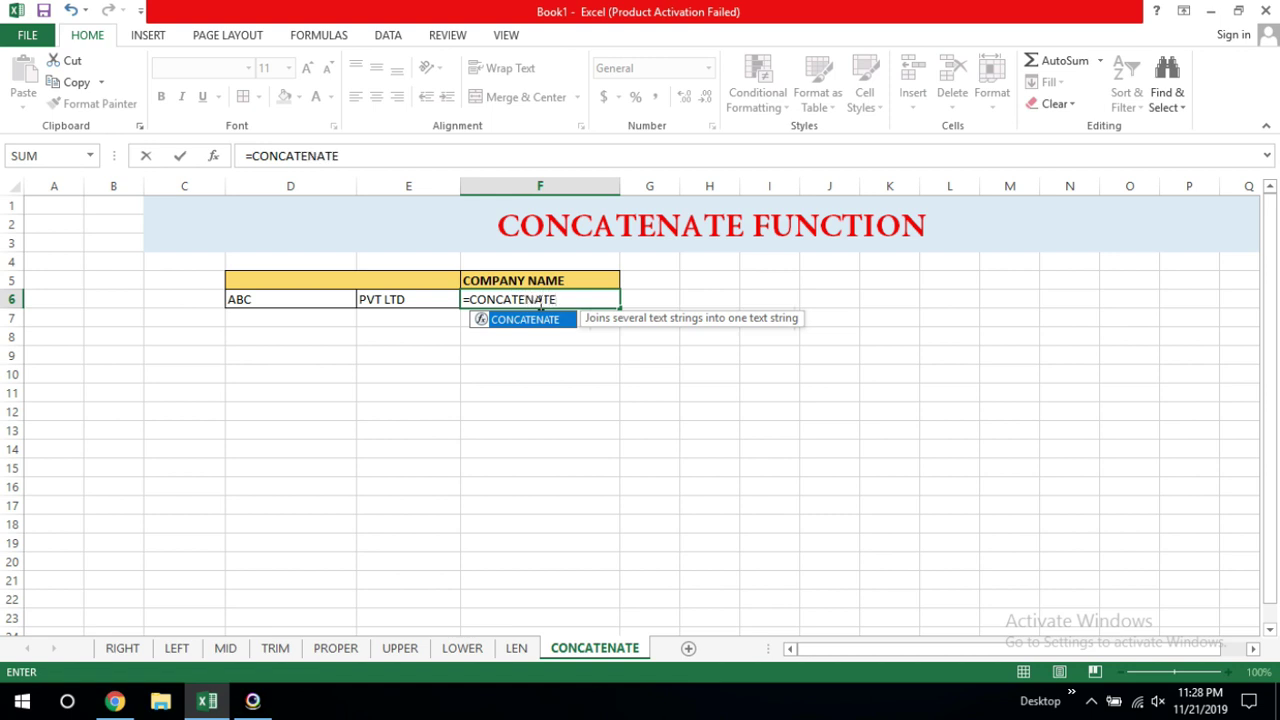
pyautogui.write('(')
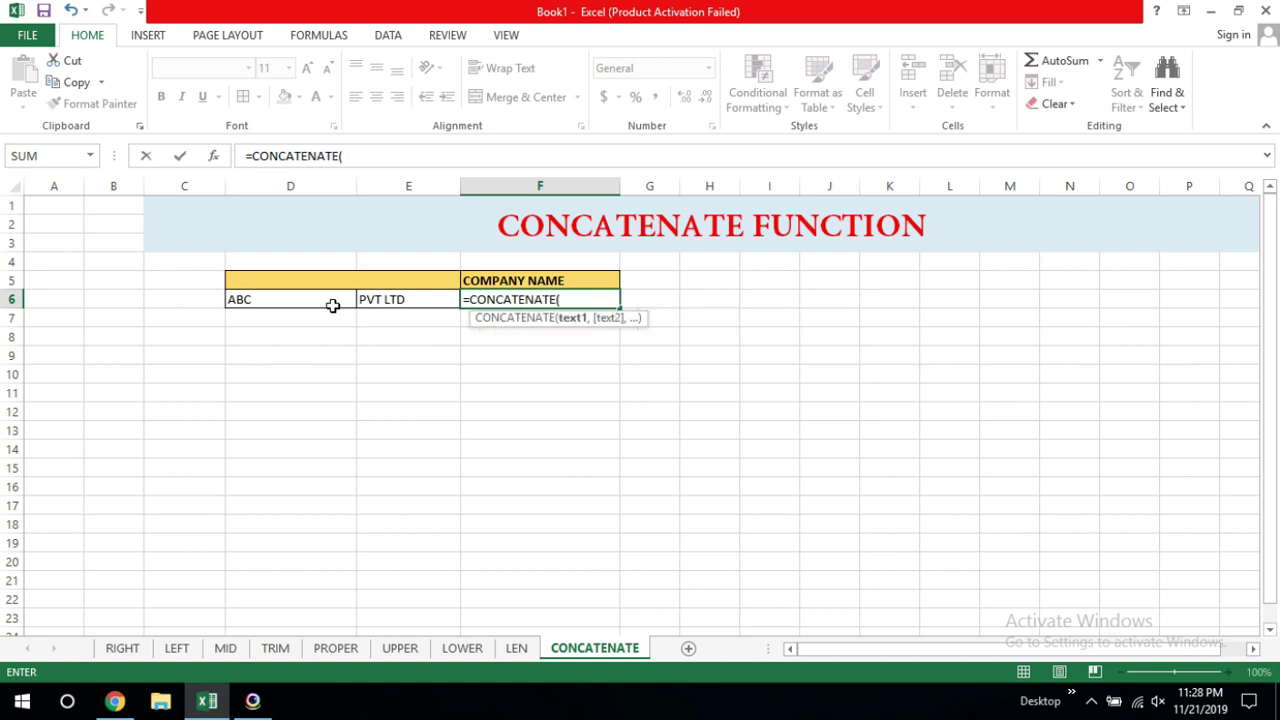
pyautogui.click(332, 305)
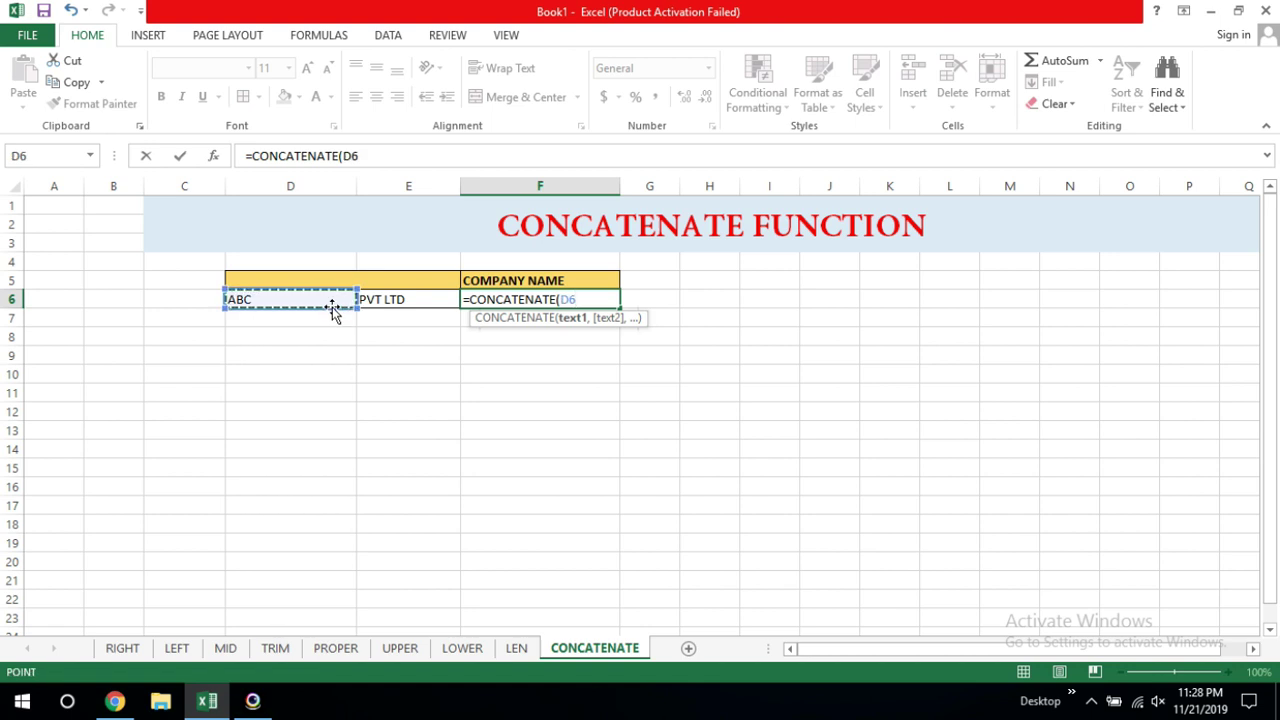
pyautogui.write(',')
pyautogui.click(385, 299)
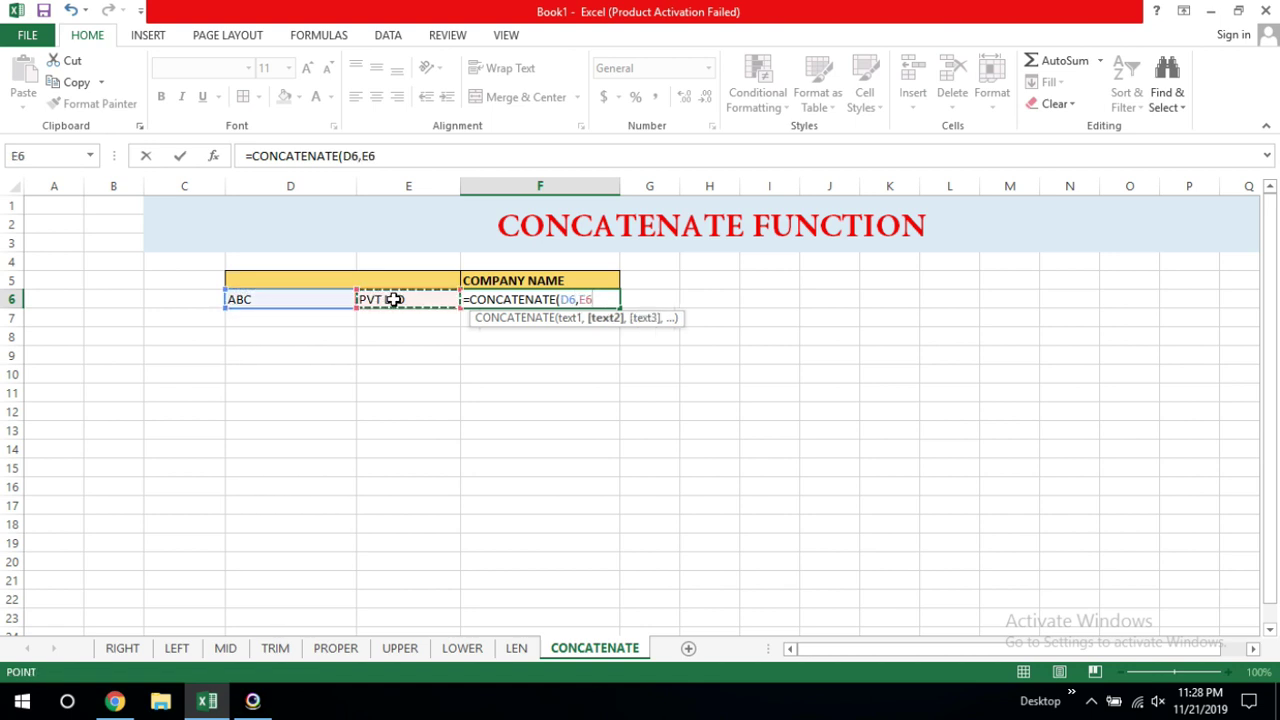
pyautogui.press('Return')
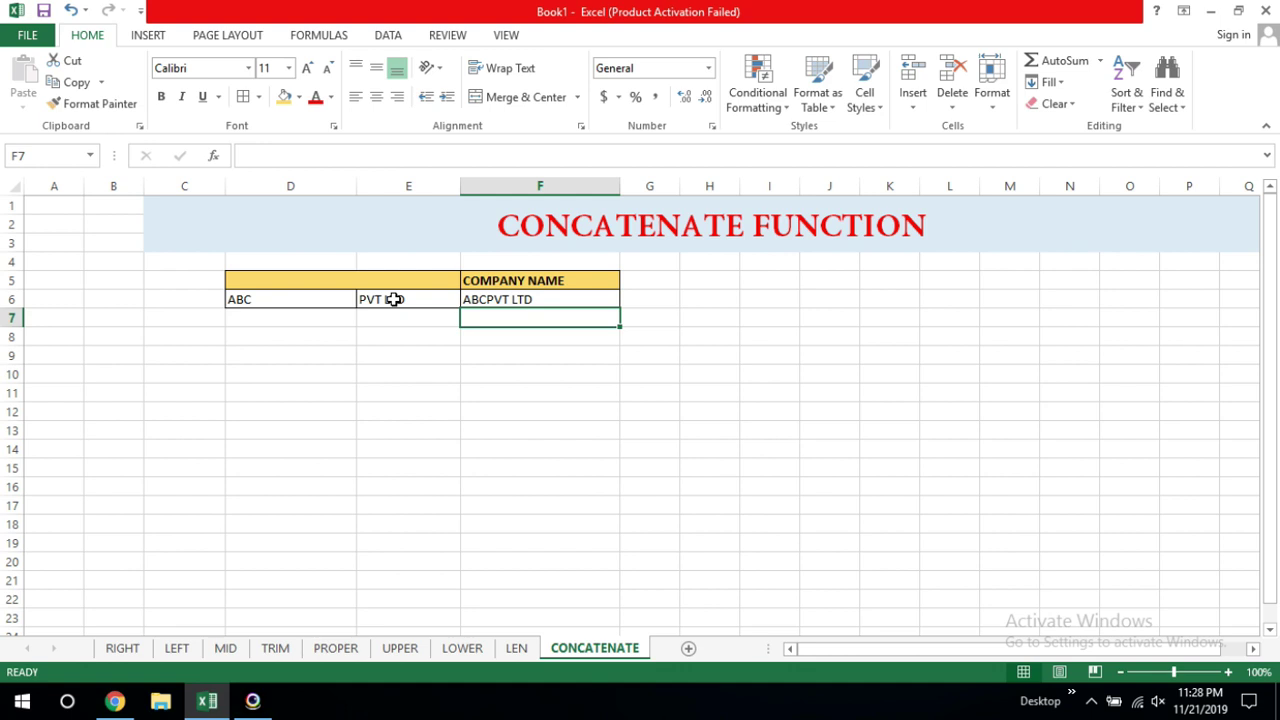
# Copy the ABC, PVT LTD and joined-name cells D6:F6 into D7:F7
pyautogui.moveTo(323, 300); pyautogui.dragTo(492, 307)
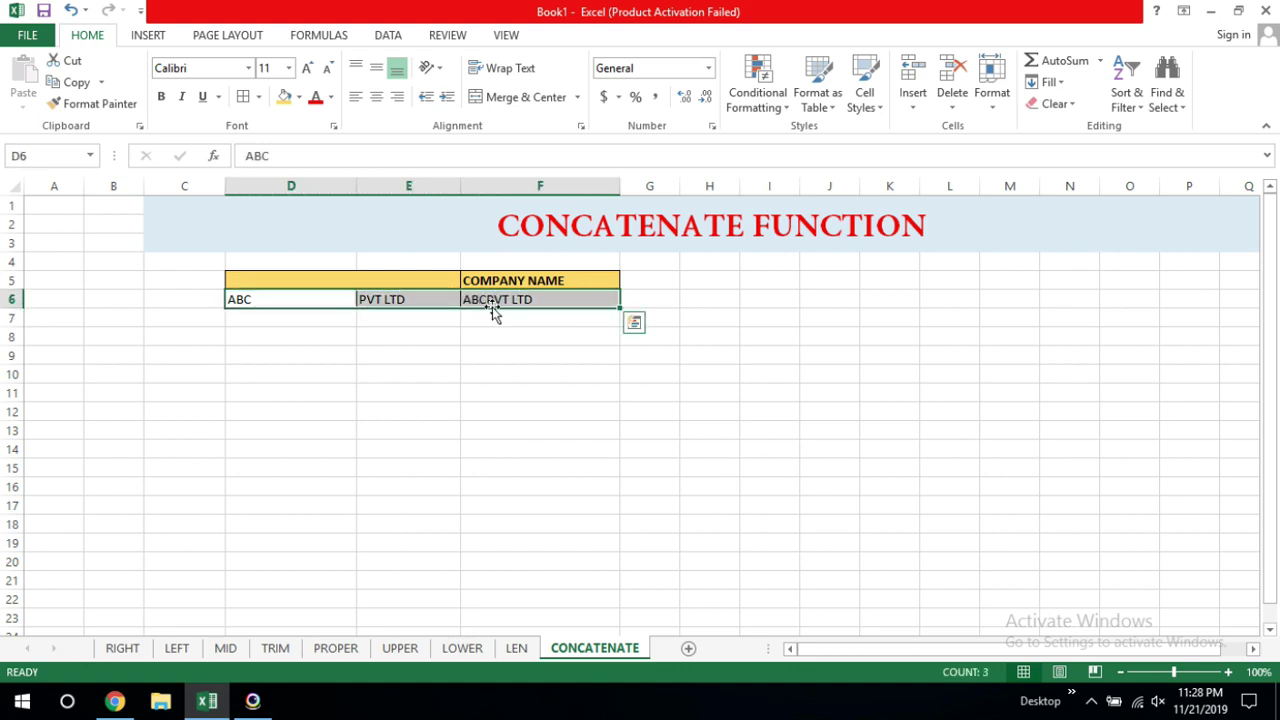
pyautogui.hotkey('ctrl', 'c')
pyautogui.click(305, 315)
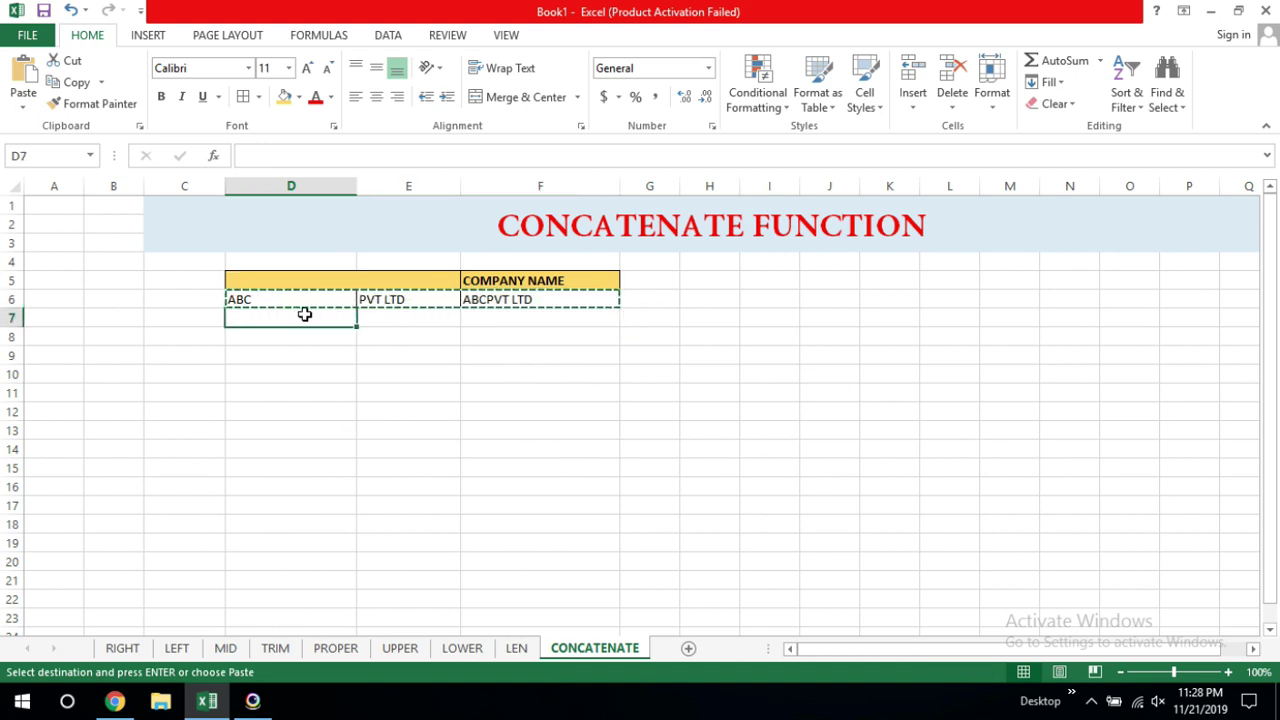
pyautogui.hotkey('ctrl', 'v')
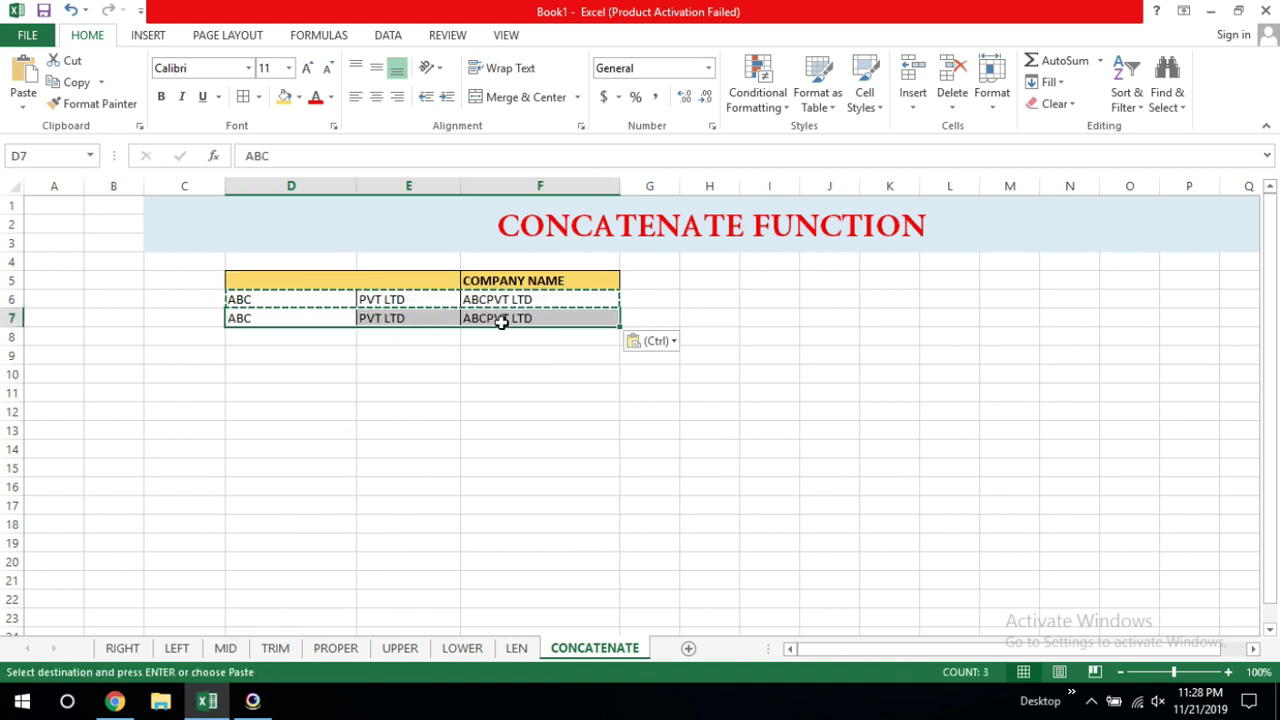
pyautogui.click(504, 320)
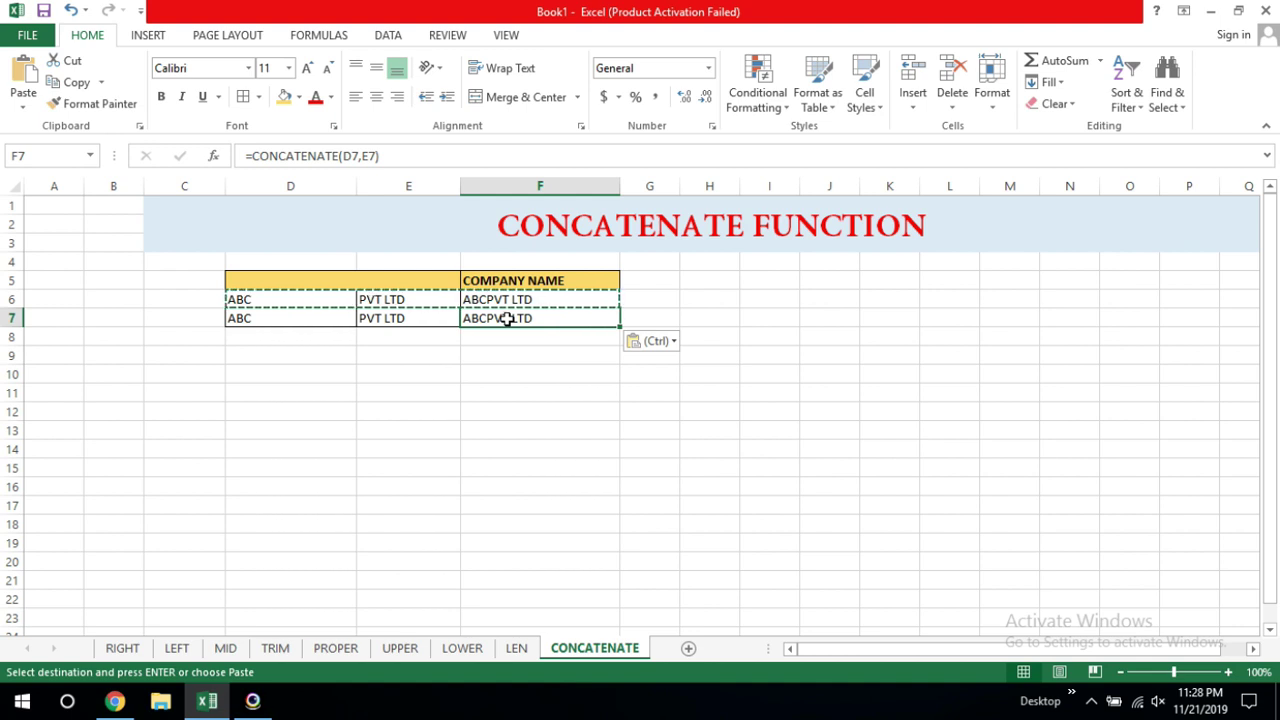
# Replace F7's formula with =CONCATENATE(D7," ",E7) to show ABC PVT LTD
pyautogui.press('Delete')
pyautogui.write('=')
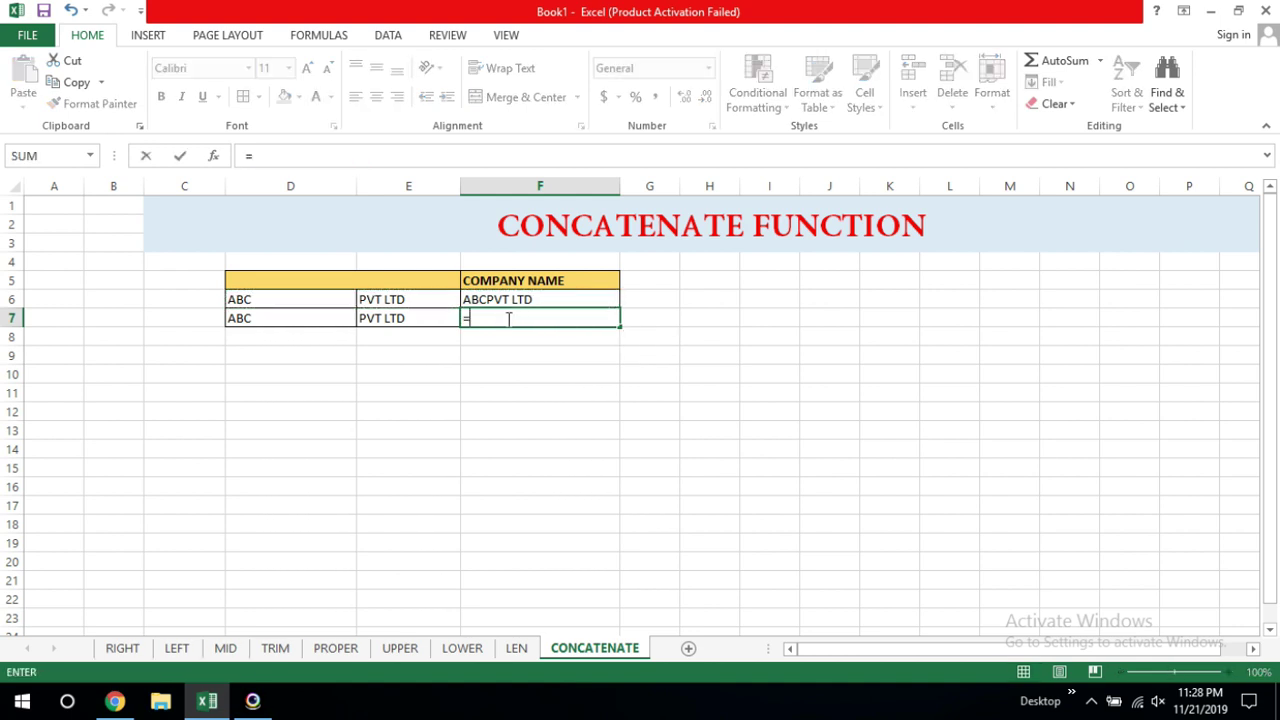
pyautogui.write('CON')
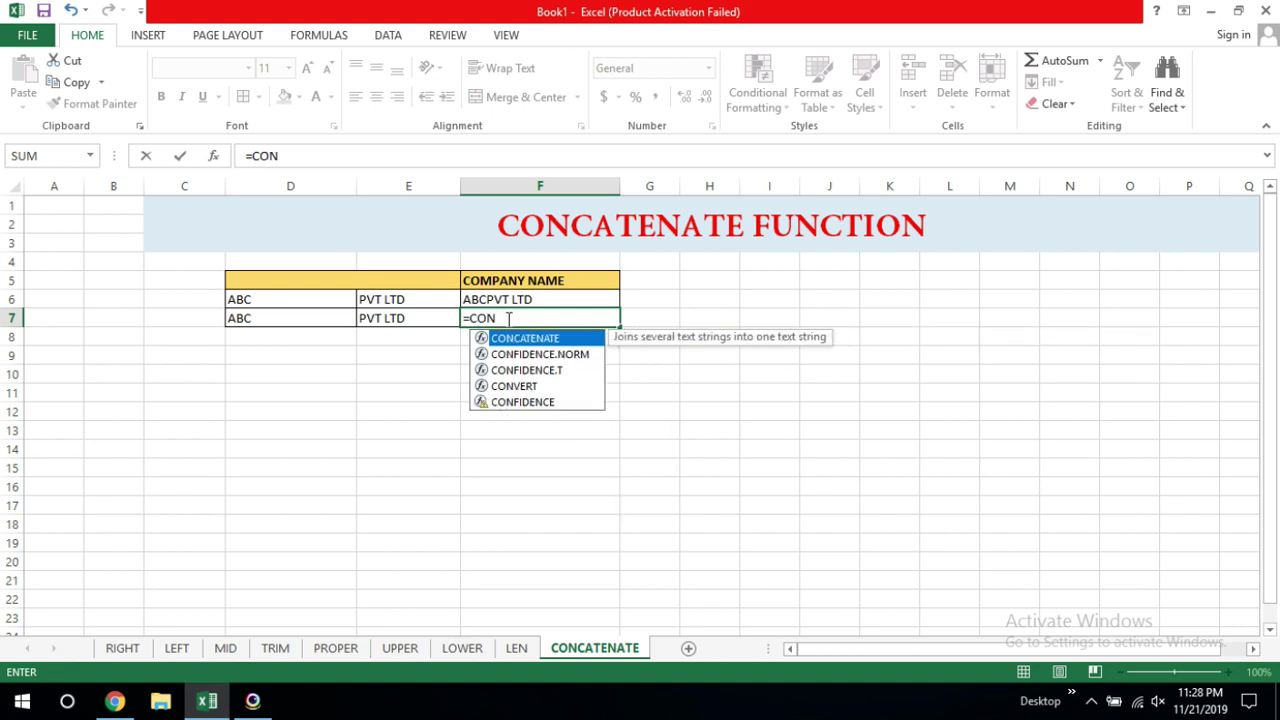
pyautogui.write('CATE')
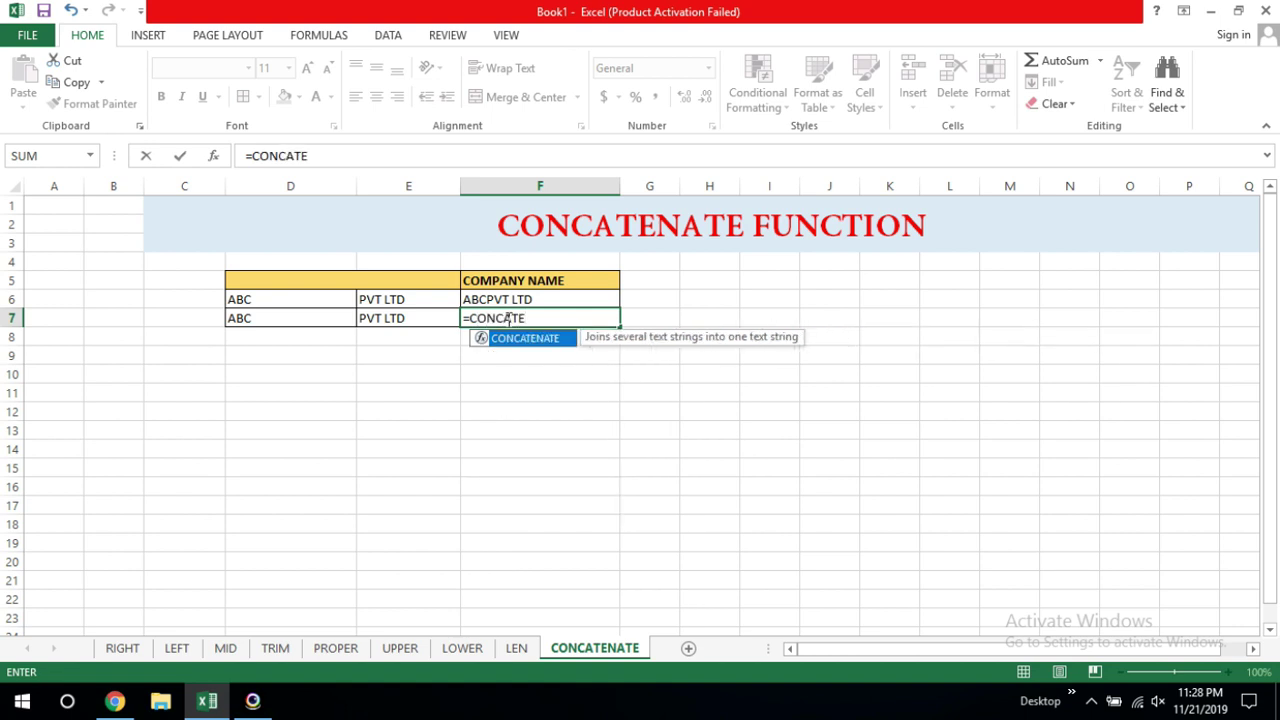
pyautogui.write('NATE')
pyautogui.write('(')
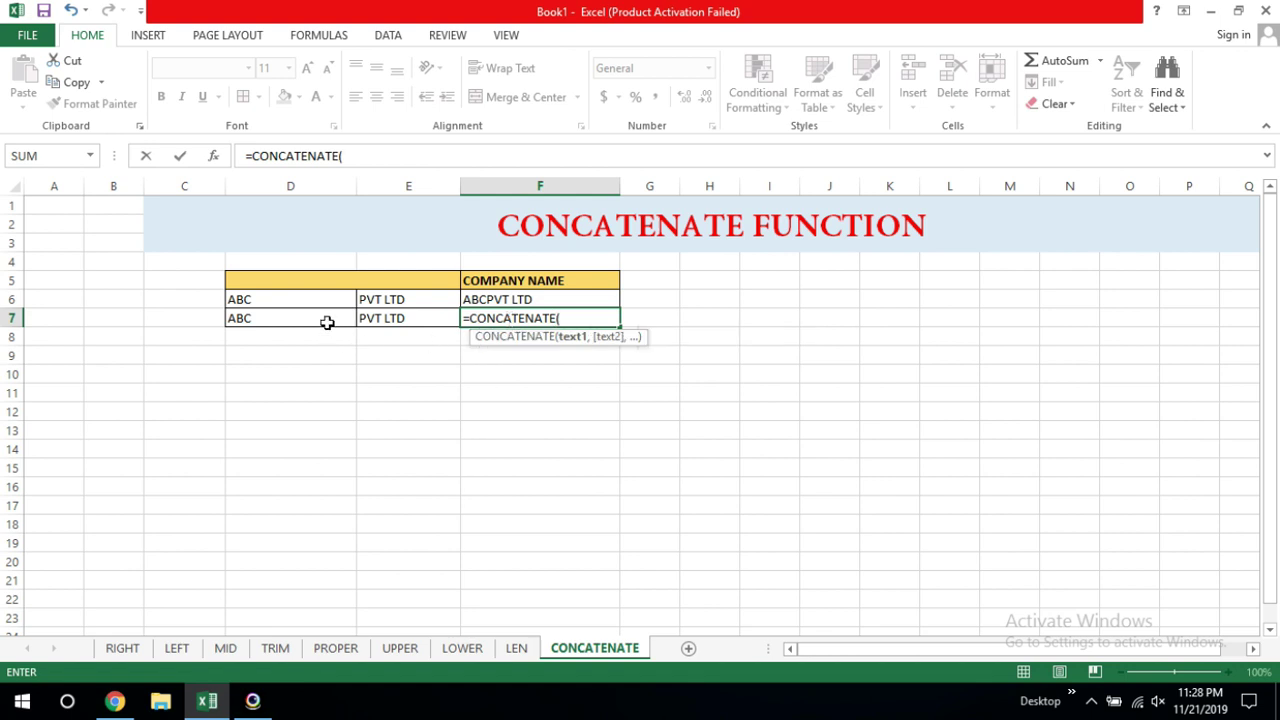
pyautogui.click(326, 320)
pyautogui.write(',')
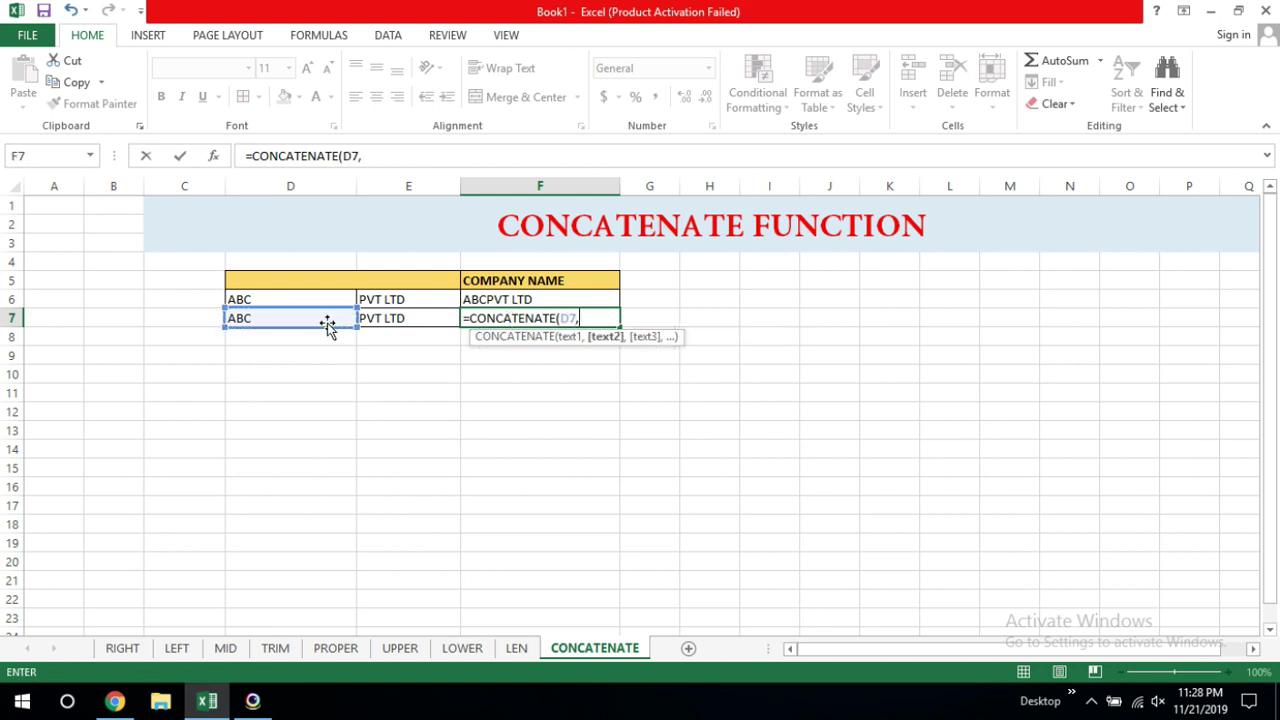
pyautogui.write('"')
pyautogui.write(' ",')
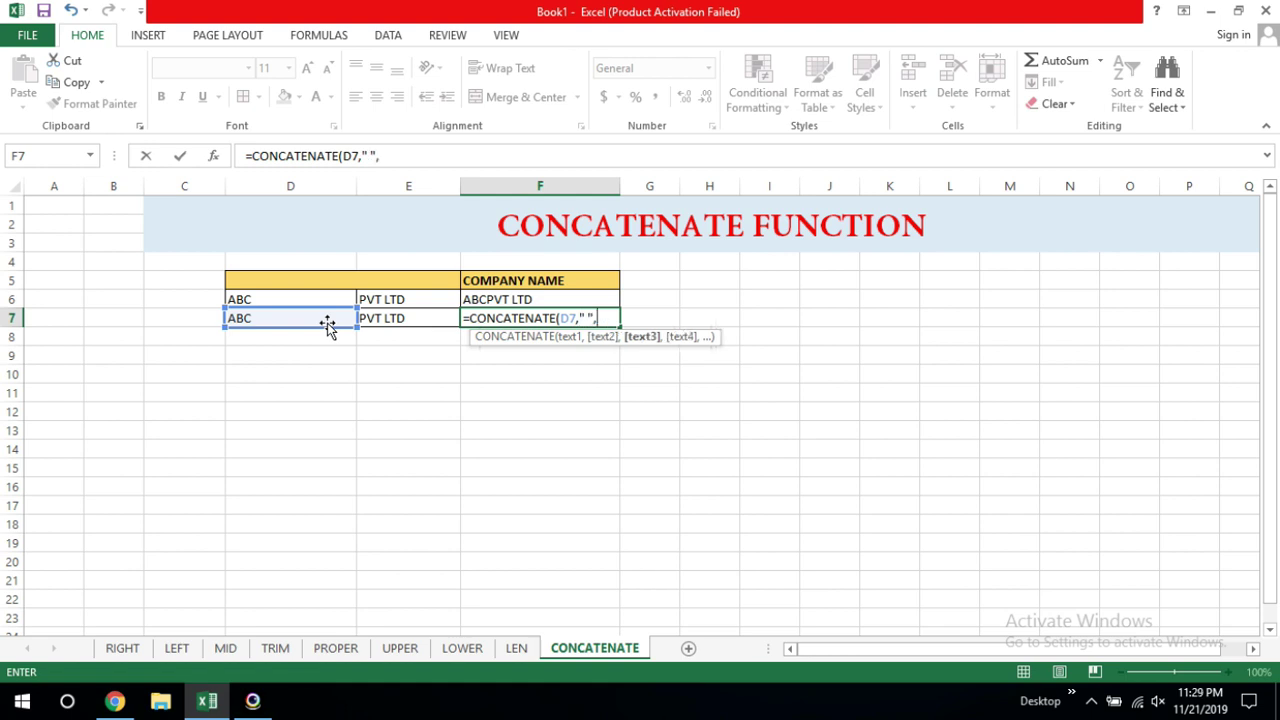
pyautogui.click(391, 317)
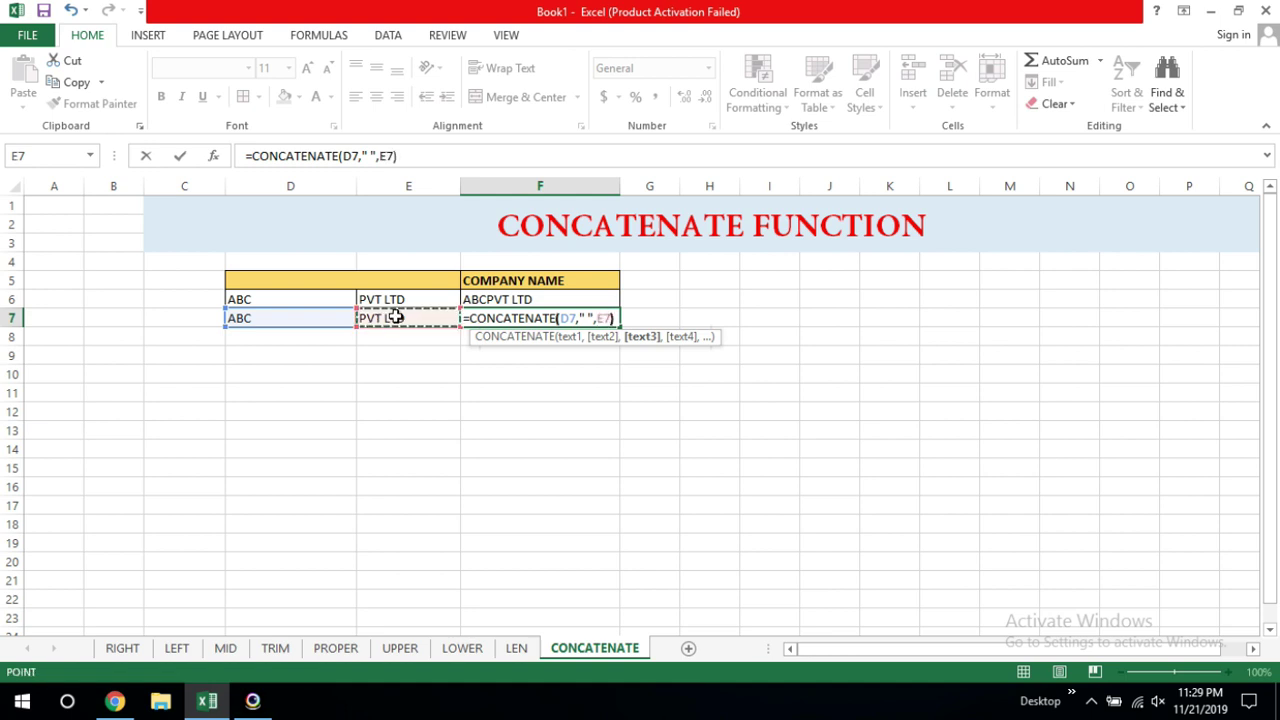
pyautogui.press('Return')
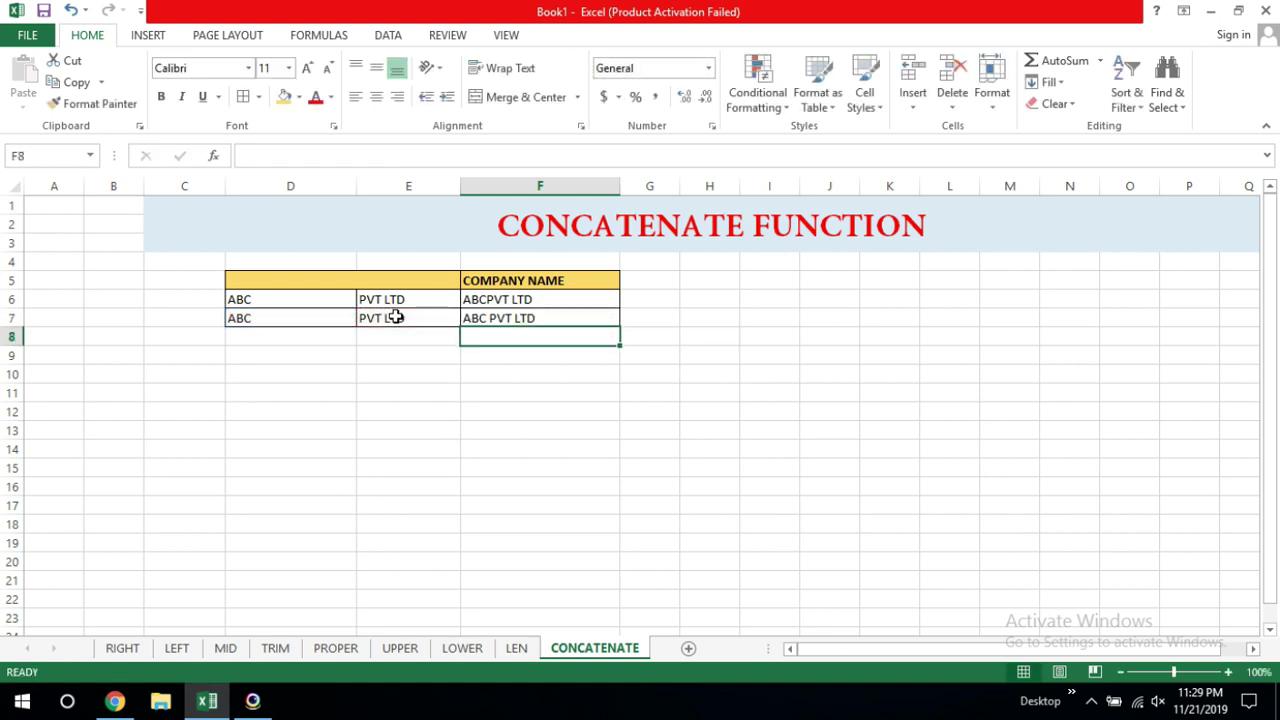